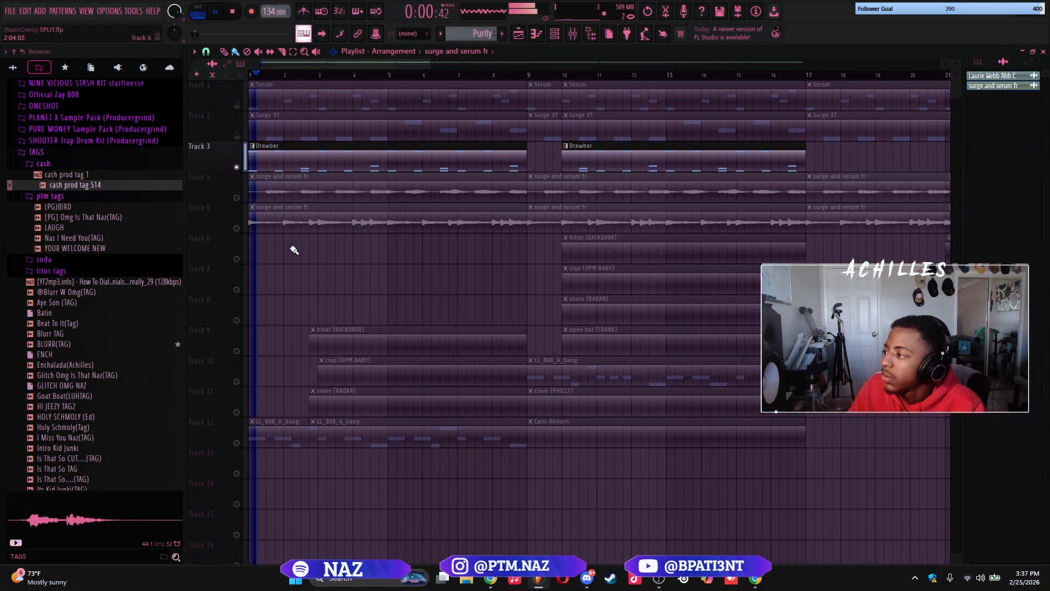
Audition the Drawbar and surge and serum fr tracks during playback, soloing Track 5 to hear its audio on its own
scroll(300, 258, "up", 3)
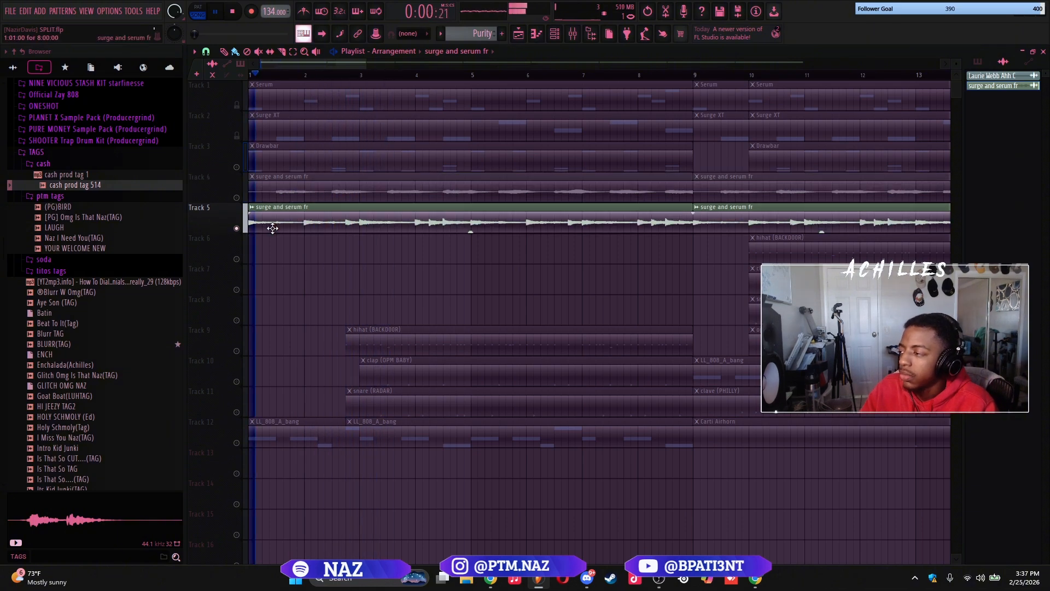
scroll(252, 213, "down", 1)
scroll(252, 213, "down", 1)
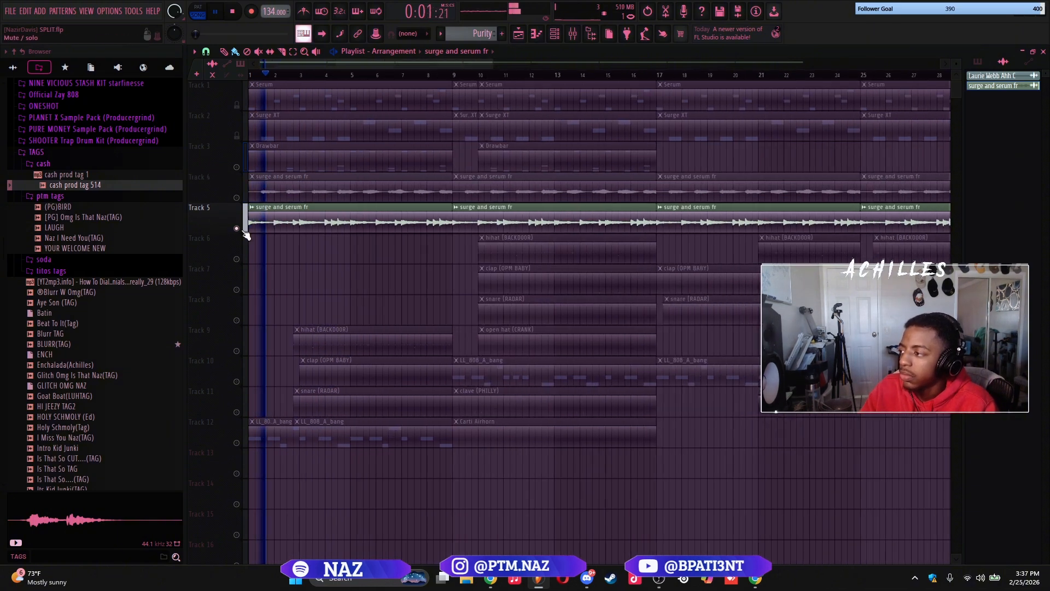
left_click(237, 197)
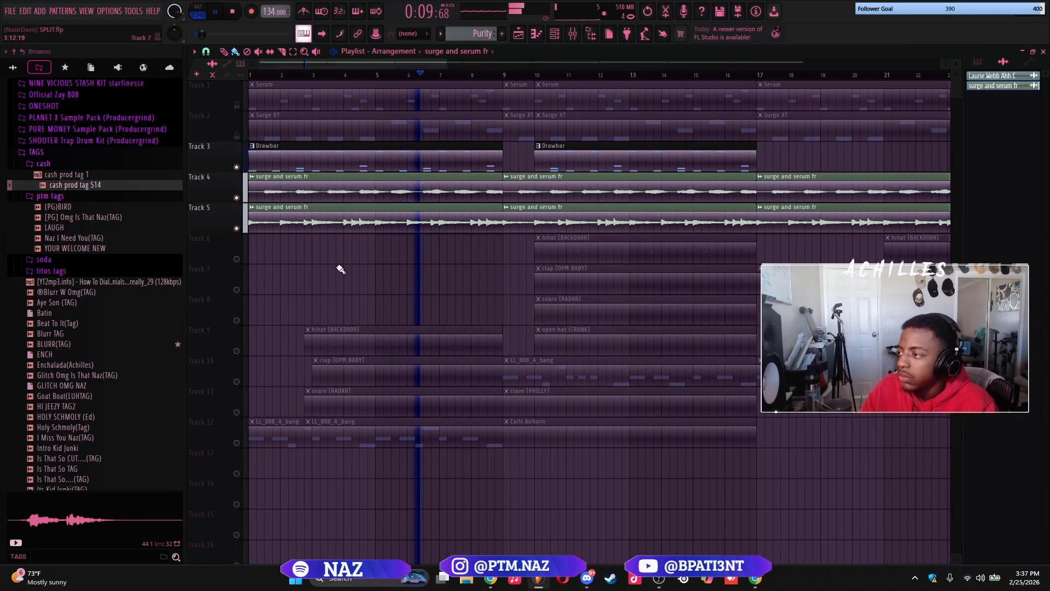
key("space")
right_click(237, 229)
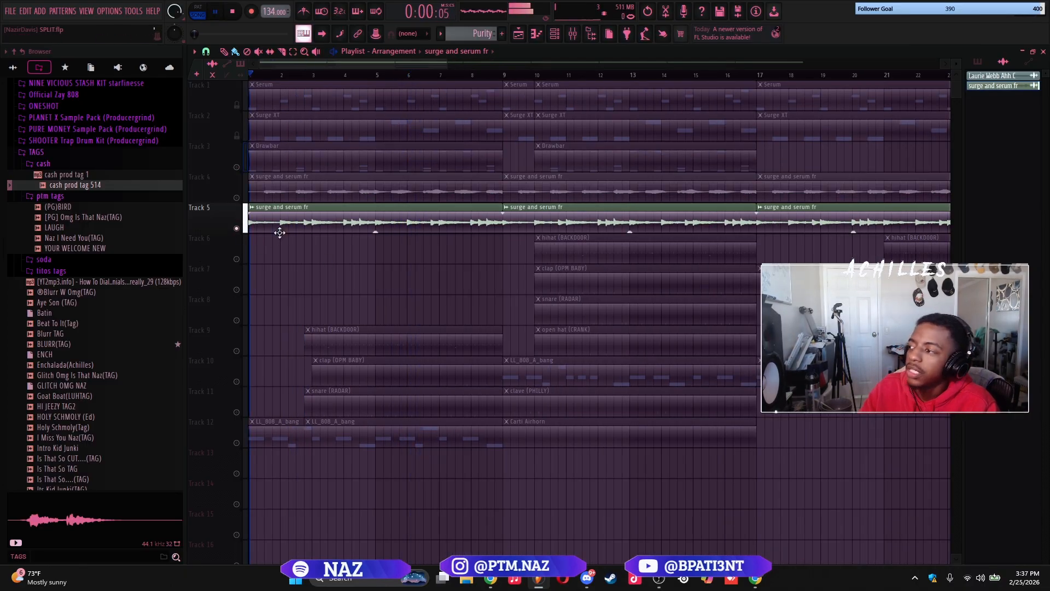
key("space")
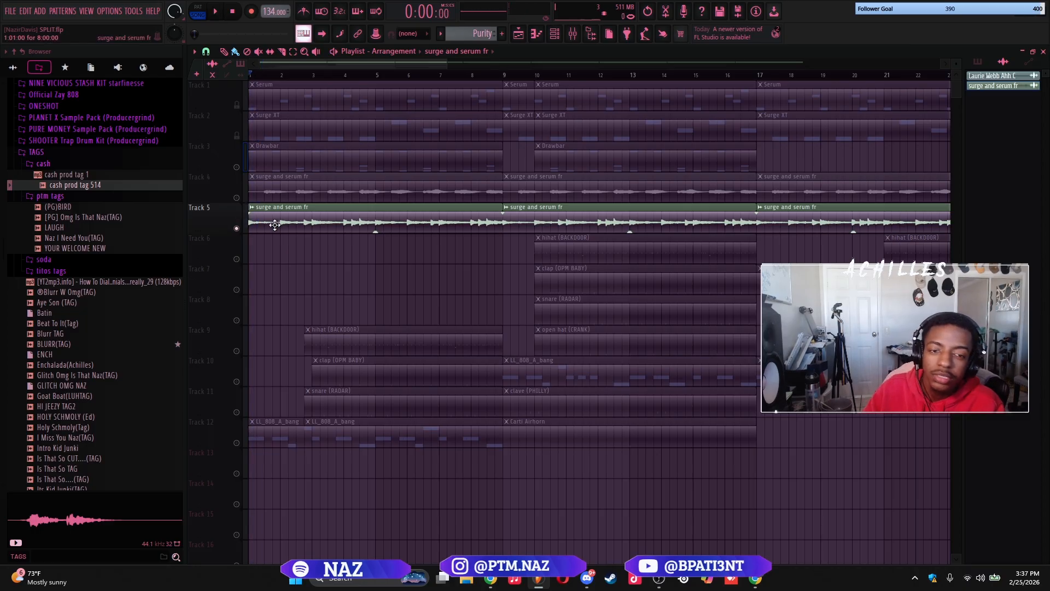
Route the Track 5 surge and serum fr clip to mixer track 1 and add Fruity Parametric EQ 2 in slot 3
double_click(278, 222)
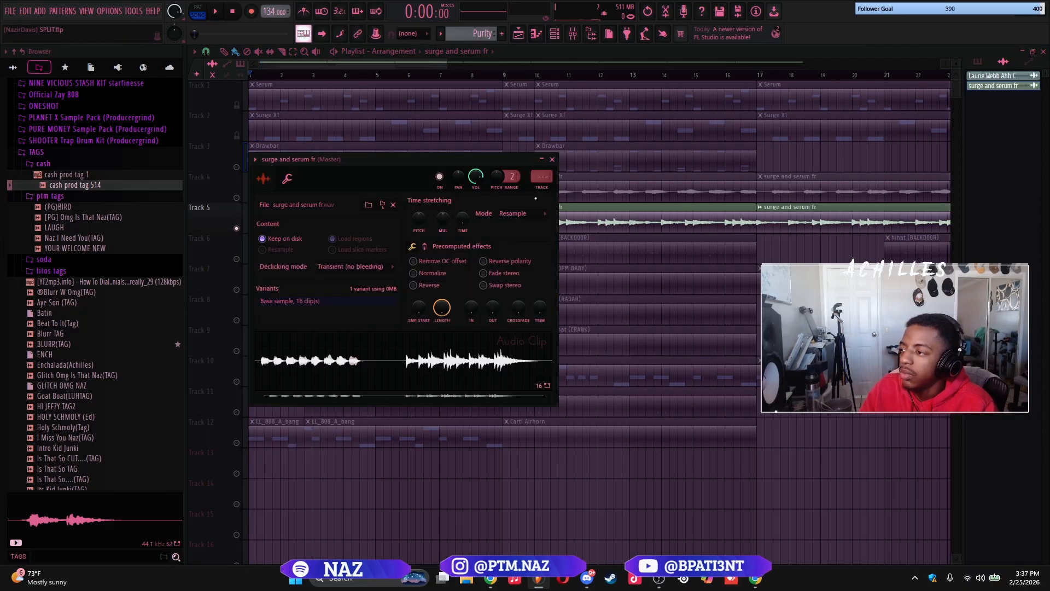
left_click(548, 193)
key("space")
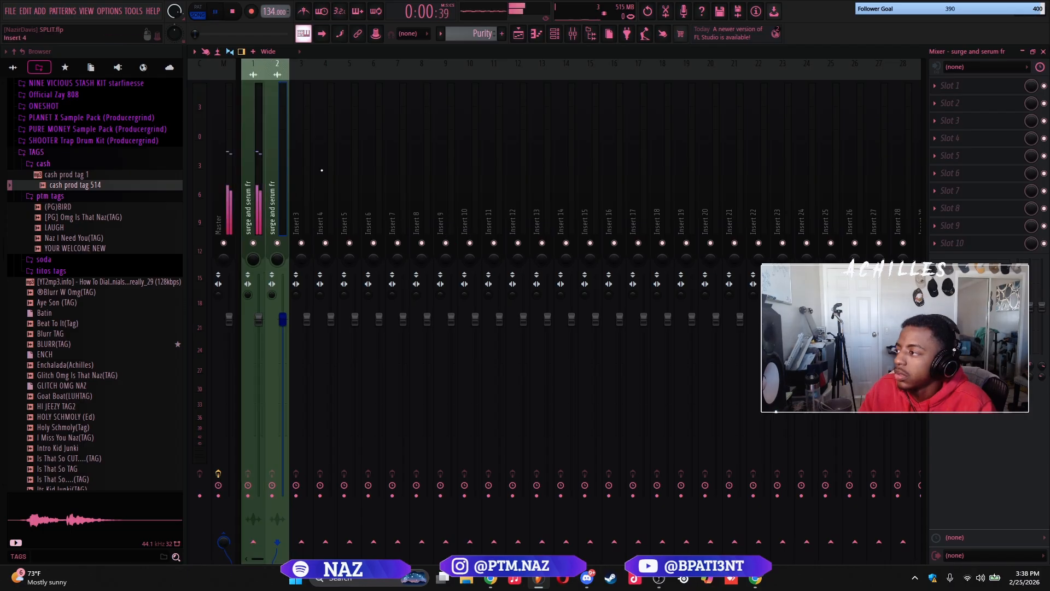
left_click(953, 128)
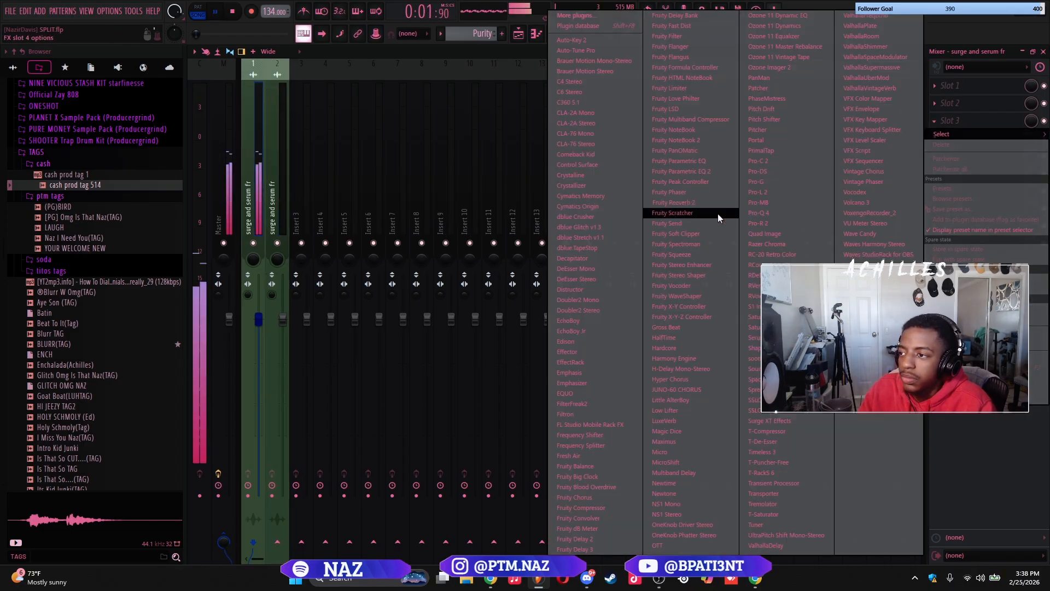
left_click(694, 171)
left_click_drag(449, 184, 504, 142)
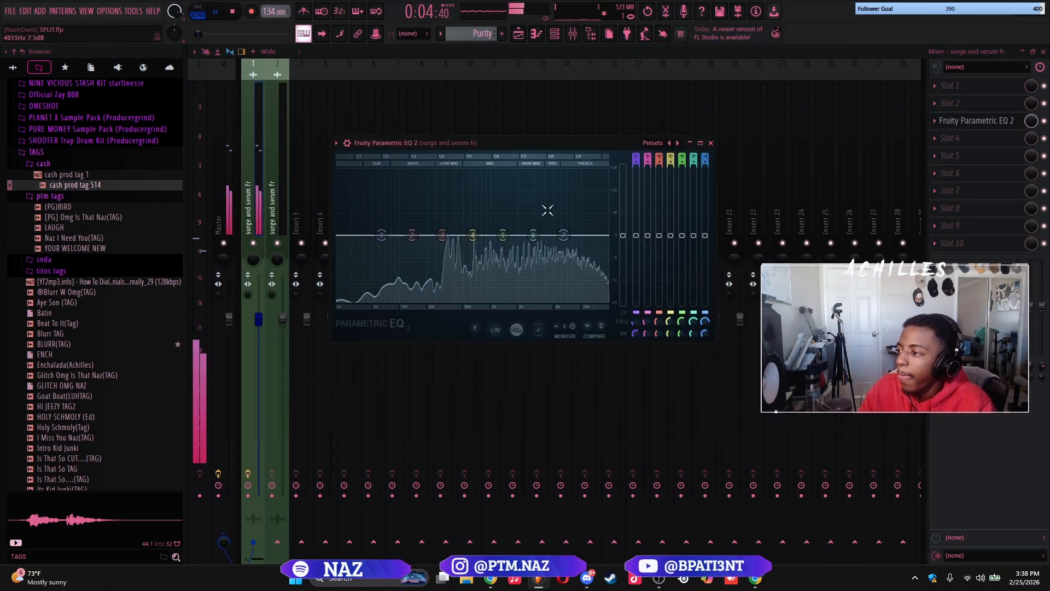
Make EQ band 7 a low pass at about 13193 Hz and pull band 1 down to reduce the lows, checking during playback
left_click_drag(563, 235, 589, 300)
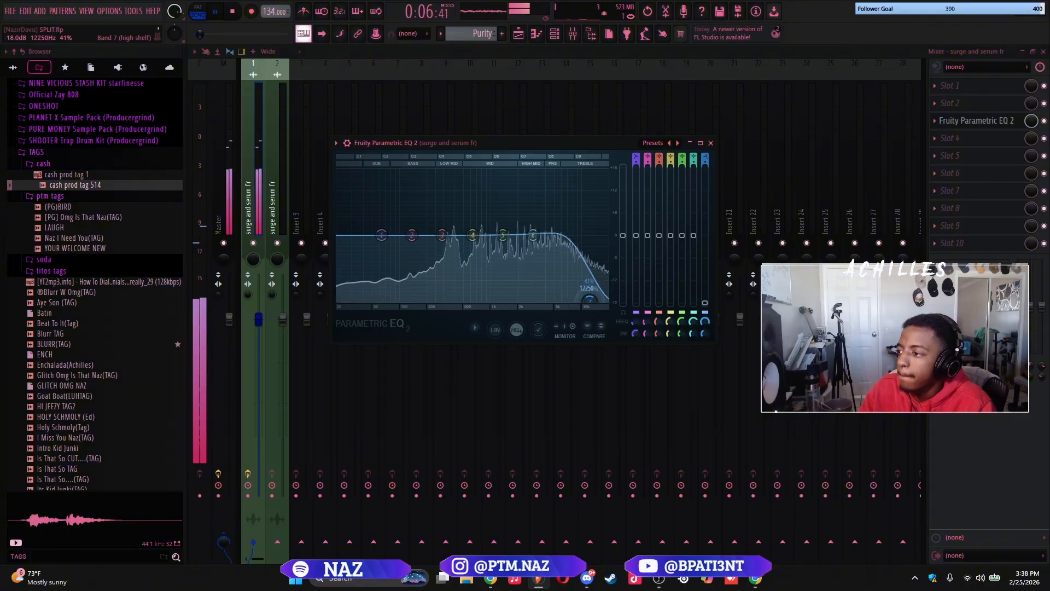
right_click(589, 300)
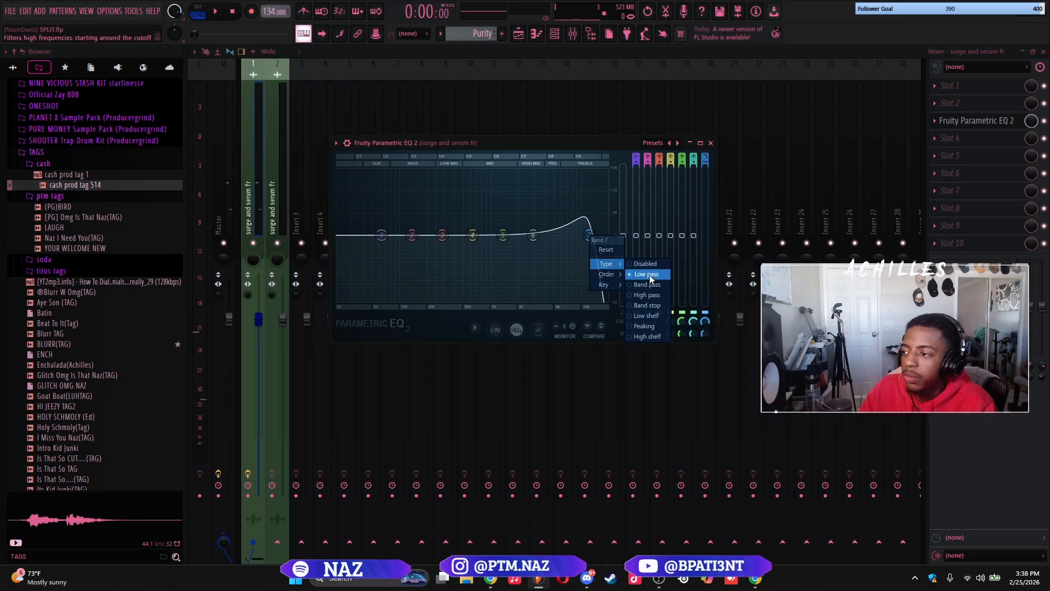
left_click(650, 279)
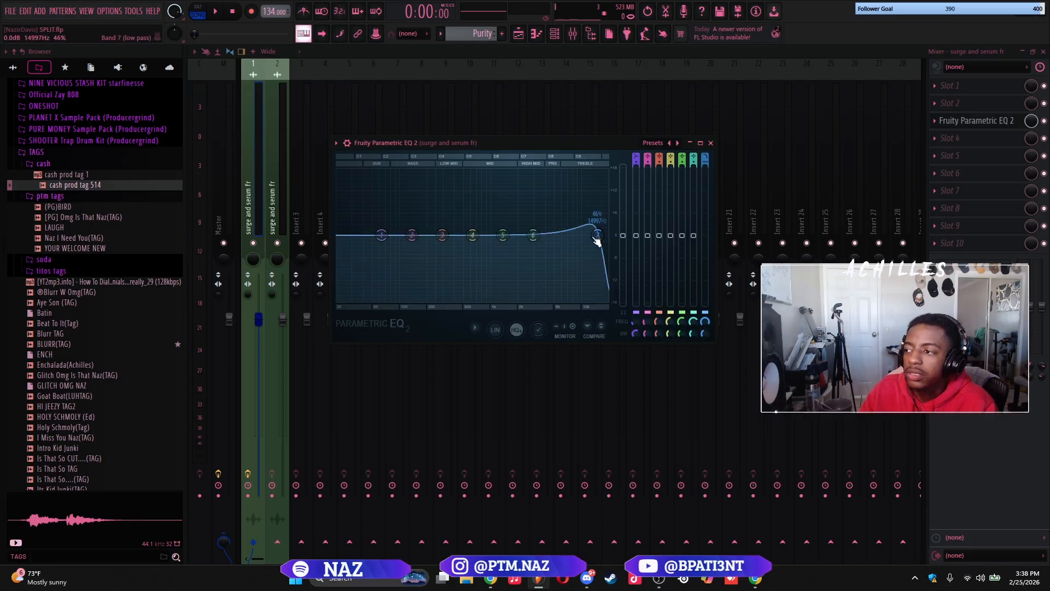
key("space")
left_click_drag(575, 235, 593, 236)
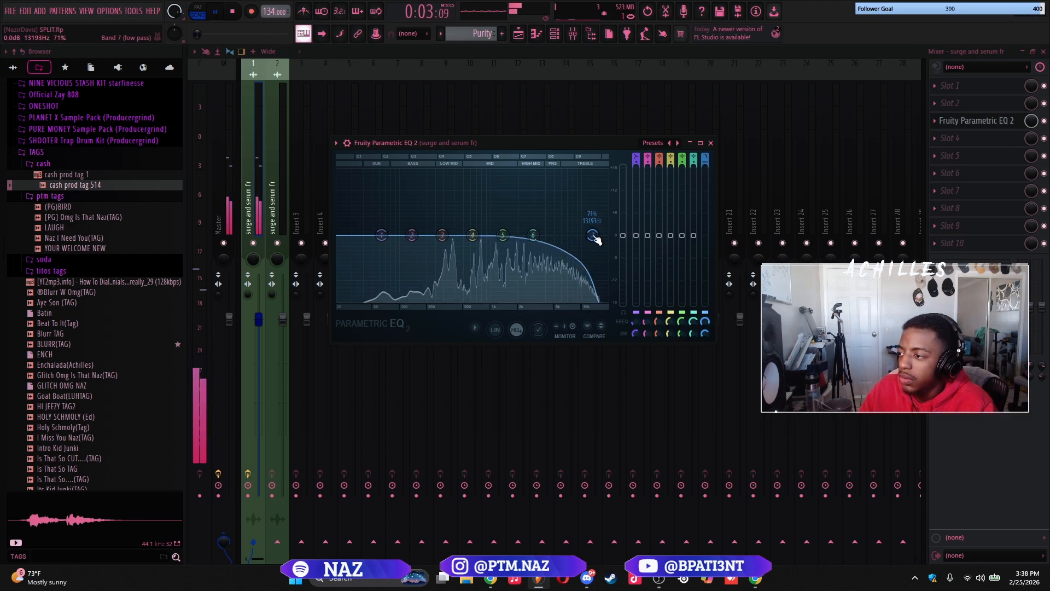
left_click_drag(381, 236, 365, 263)
key("space")
Set the time stretching mode of the surge and serum fr #2 audio clip on Track 5 to Stretch
key("F5")
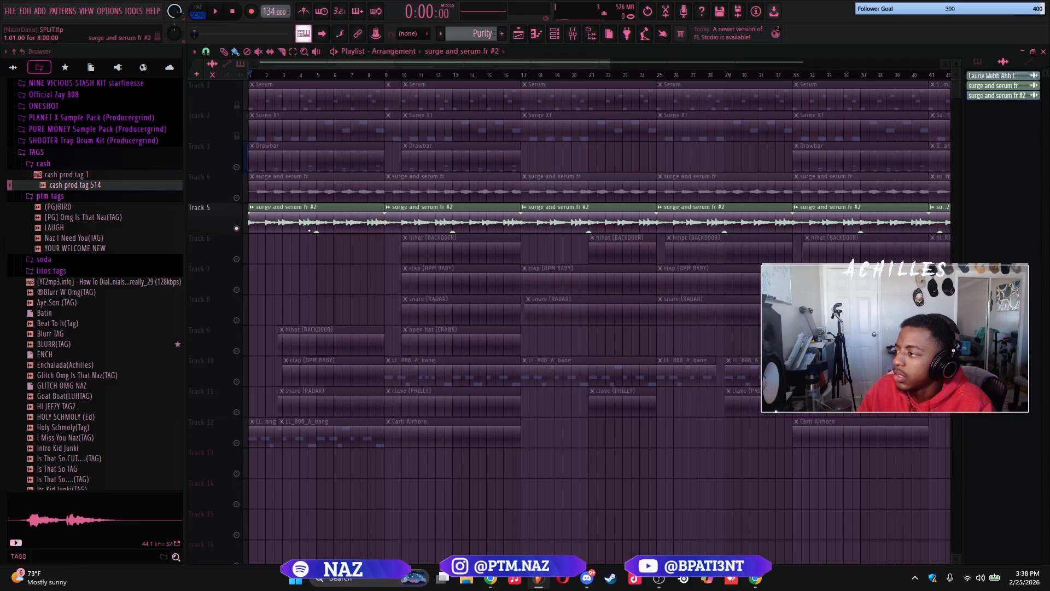
double_click(321, 225)
left_click(557, 231)
left_click(530, 259)
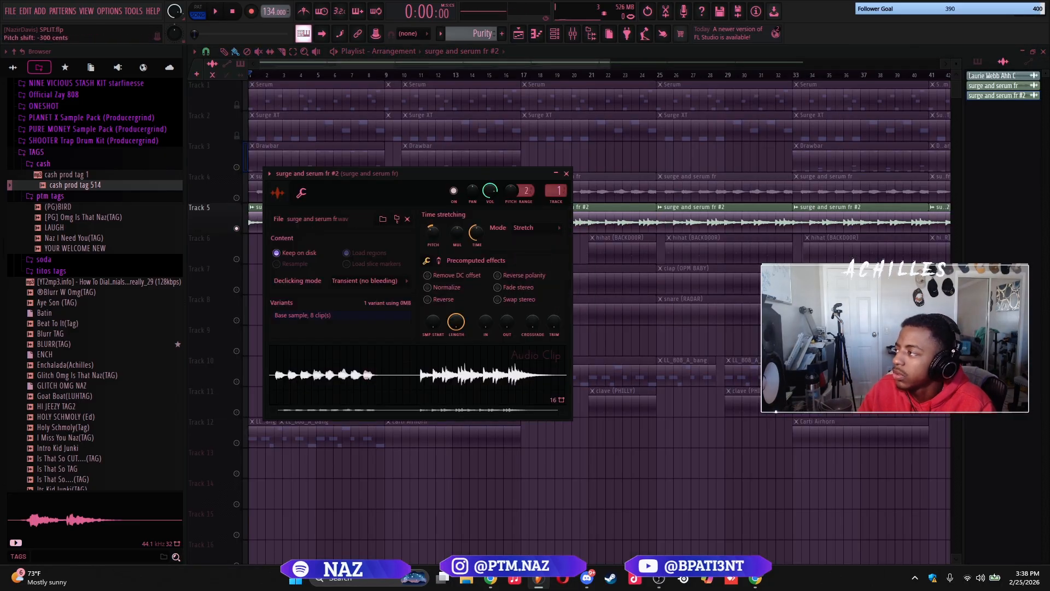
Solo Track 12, close the audio clip settings and check the LL_808_A_bang notes and playback against the Track 5 sample
scroll(279, 387, "down", 1)
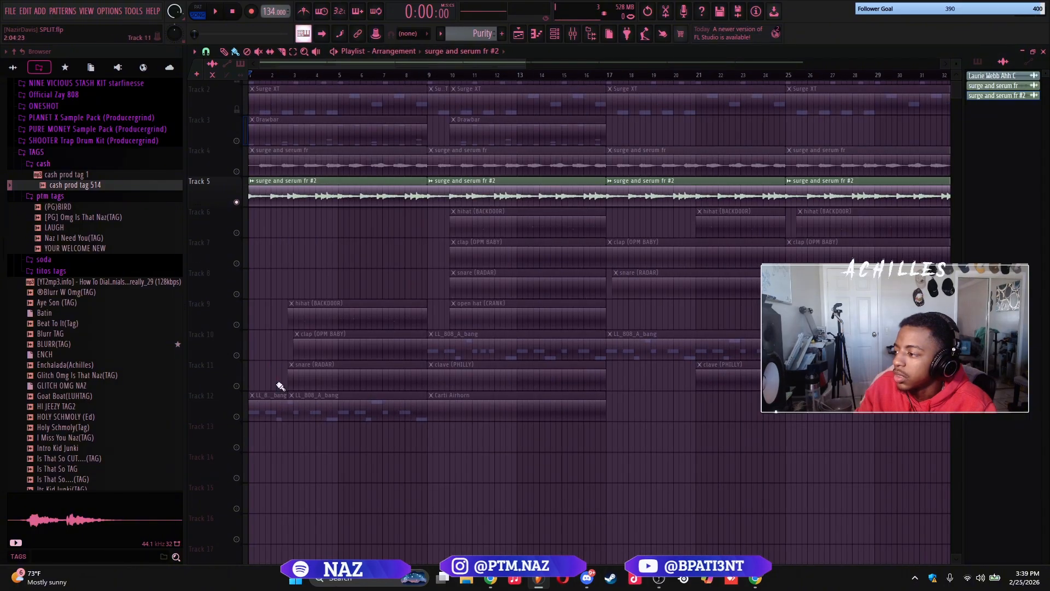
right_click(237, 417)
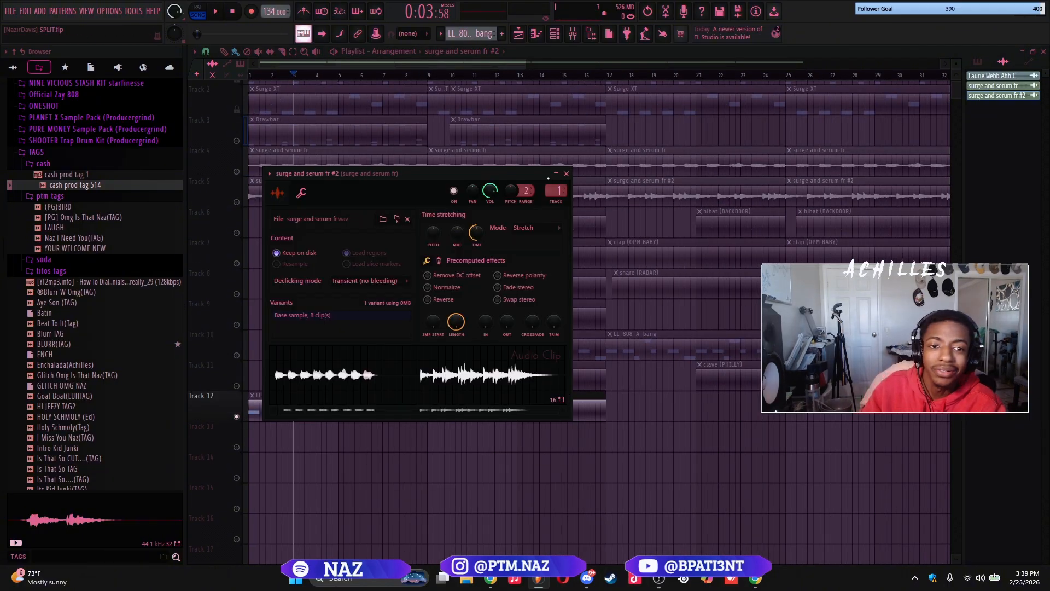
left_click(564, 174)
double_click(340, 198)
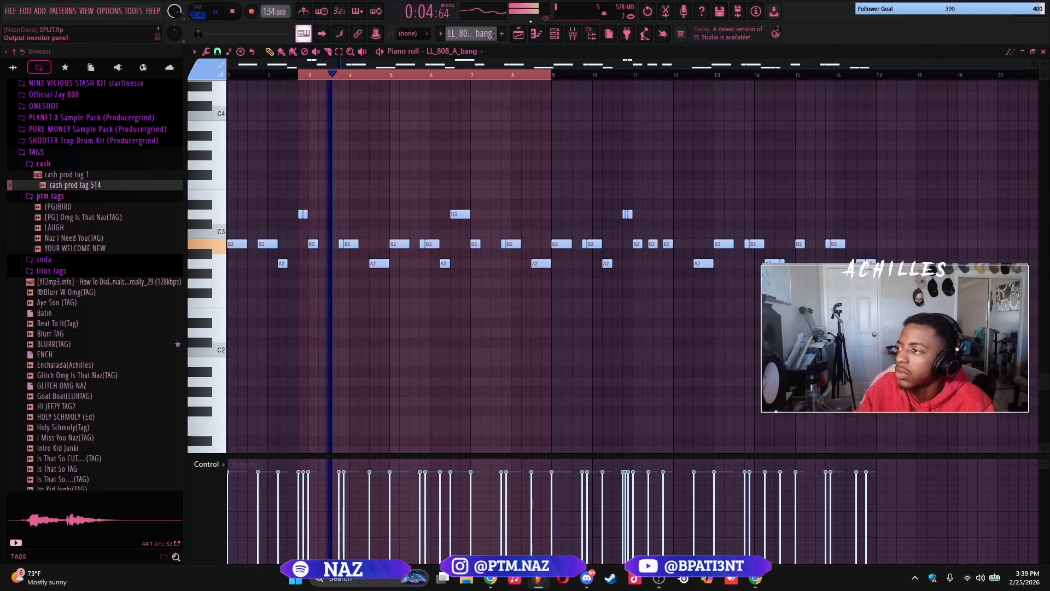
scroll(456, 190, "down", 1)
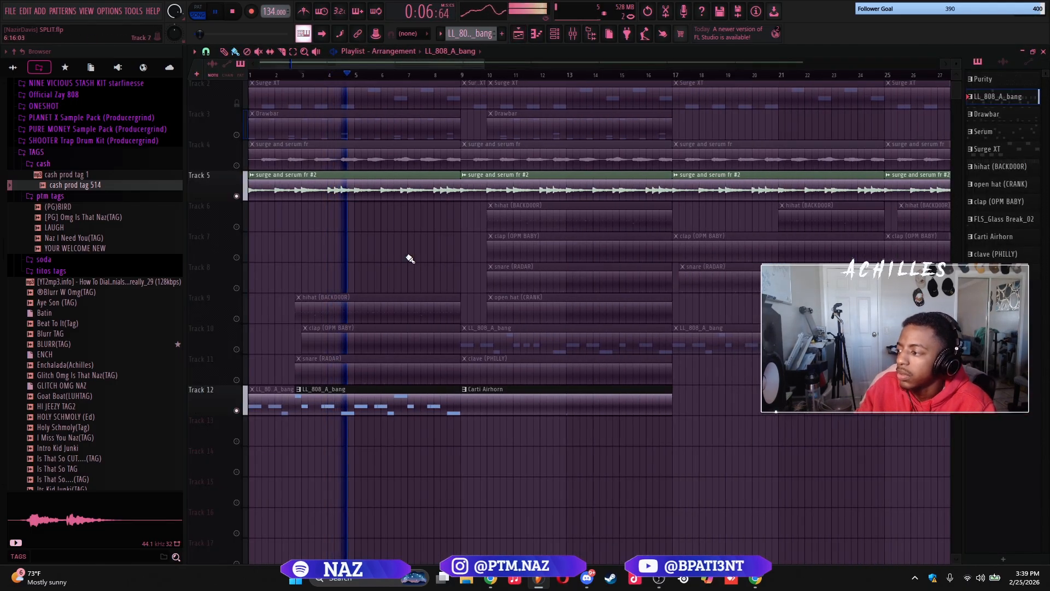
scroll(409, 260, "up", 2)
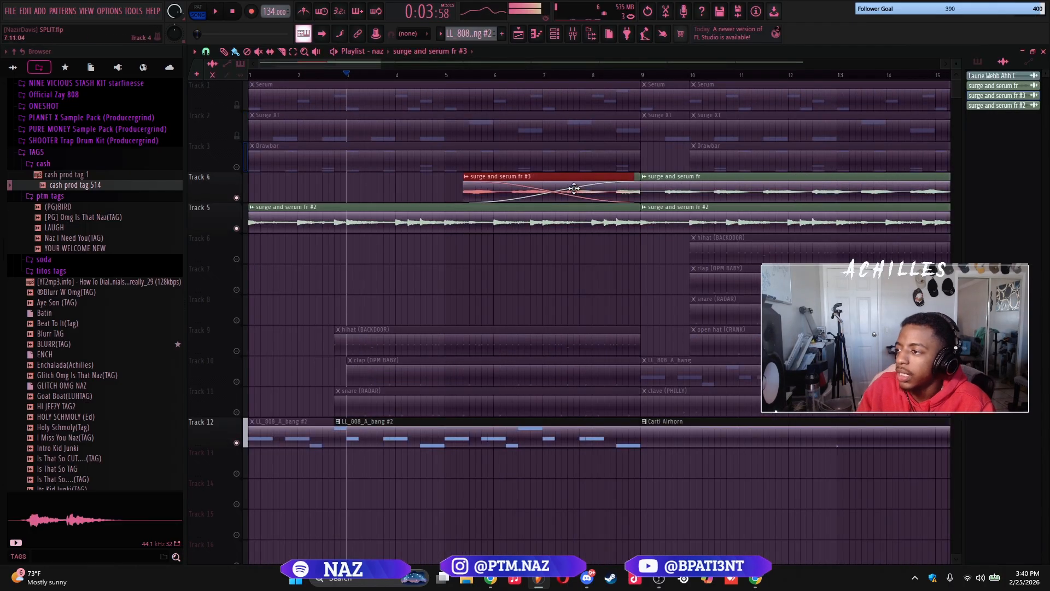
Move the surge and serum fr #3 clip on Track 4 from around bar 5 to around bar 1
left_click_drag(569, 188, 348, 188)
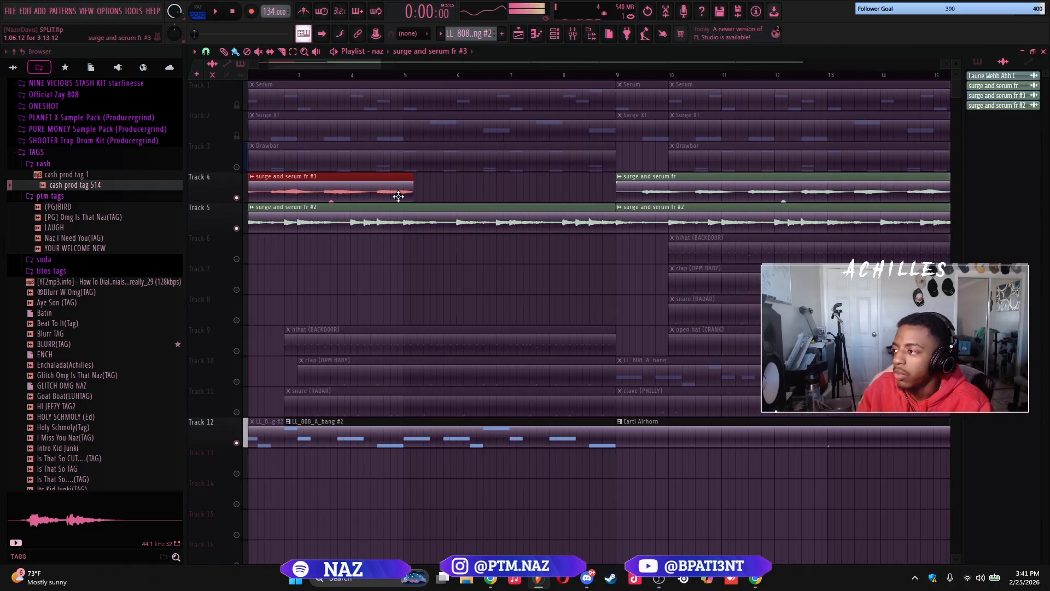
left_click_drag(389, 198, 567, 199)
key("ctrl+z")
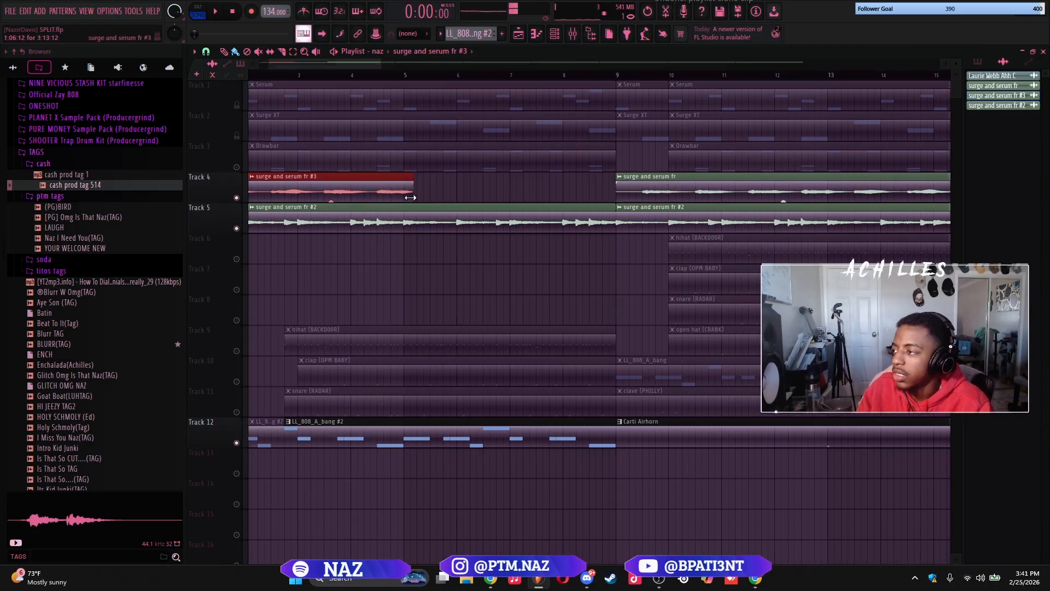
Place a second surge and serum fr #3 clip at bar 5 on Track 4 and trim it to 2:03:04 with a fade-out
left_click_drag(410, 197, 616, 196)
key("space")
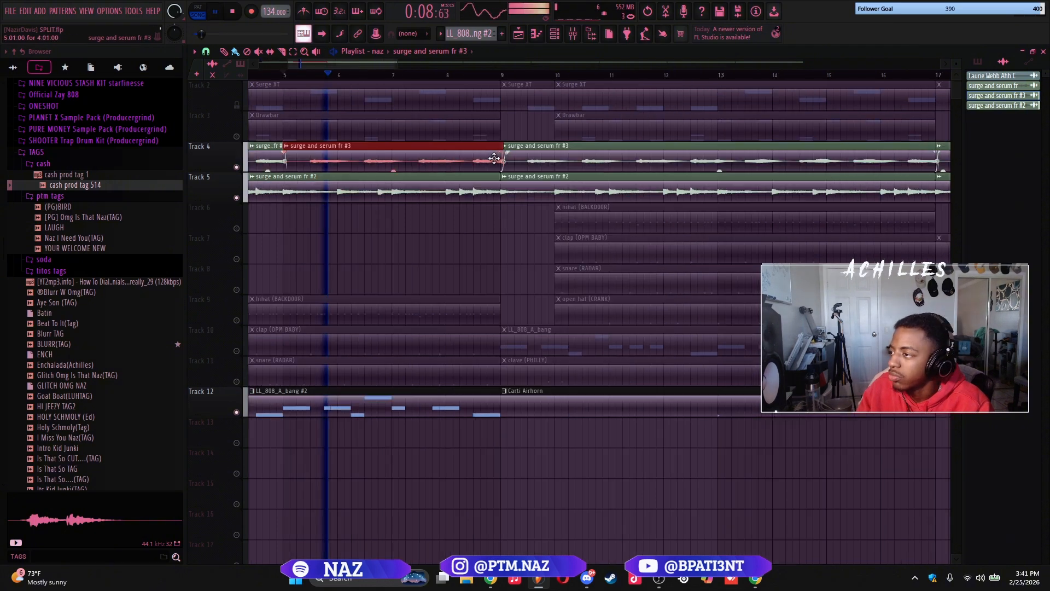
scroll(500, 159, "up", 3)
left_click_drag(505, 154, 405, 166)
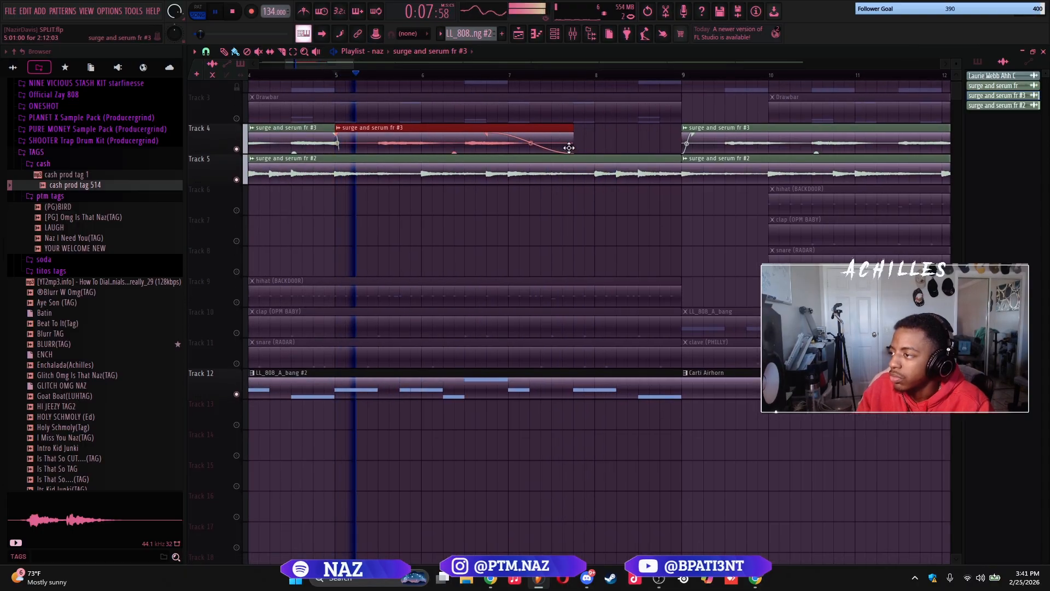
left_click_drag(573, 153, 482, 152)
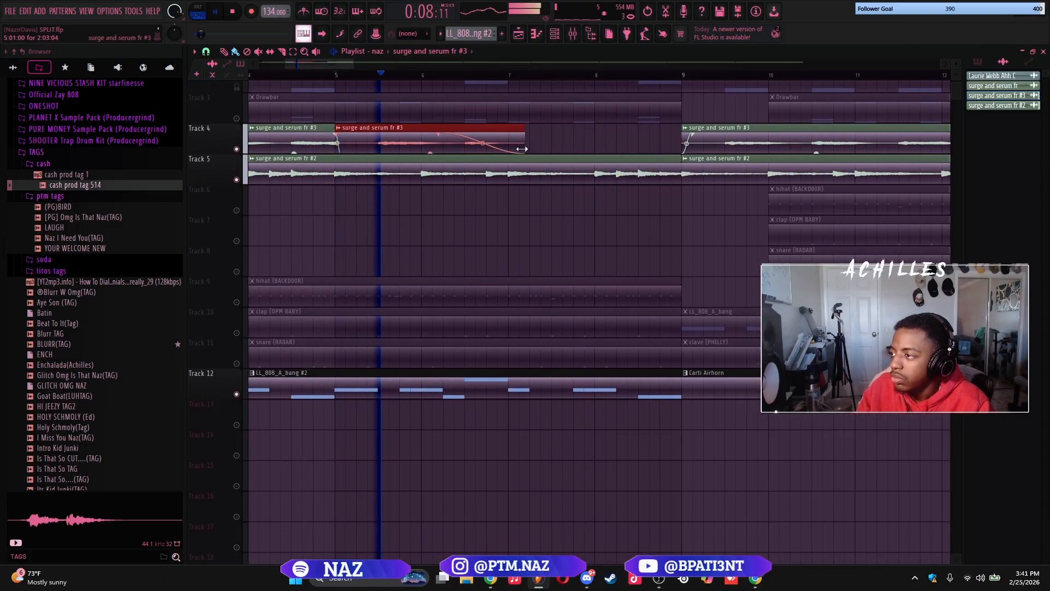
Copy the opening surge and serum fr #3 clip on Track 4 so the copy ends at bar 9, overlapping the faded clip
scroll(565, 140, "down", 4)
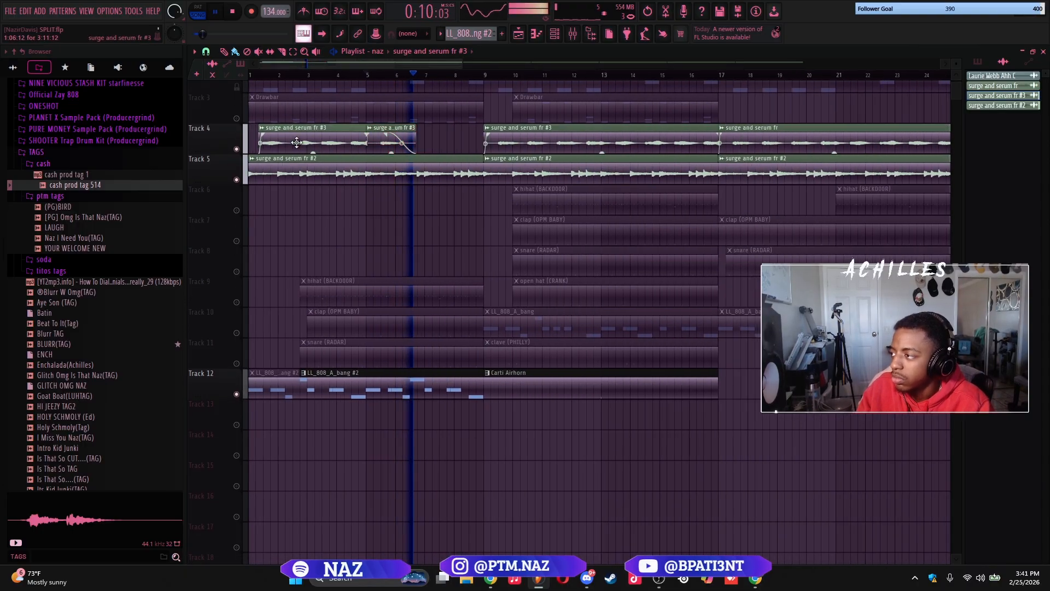
left_click_drag(297, 145, 372, 148)
left_click(415, 147, "ctrl")
left_click(403, 145, "ctrl")
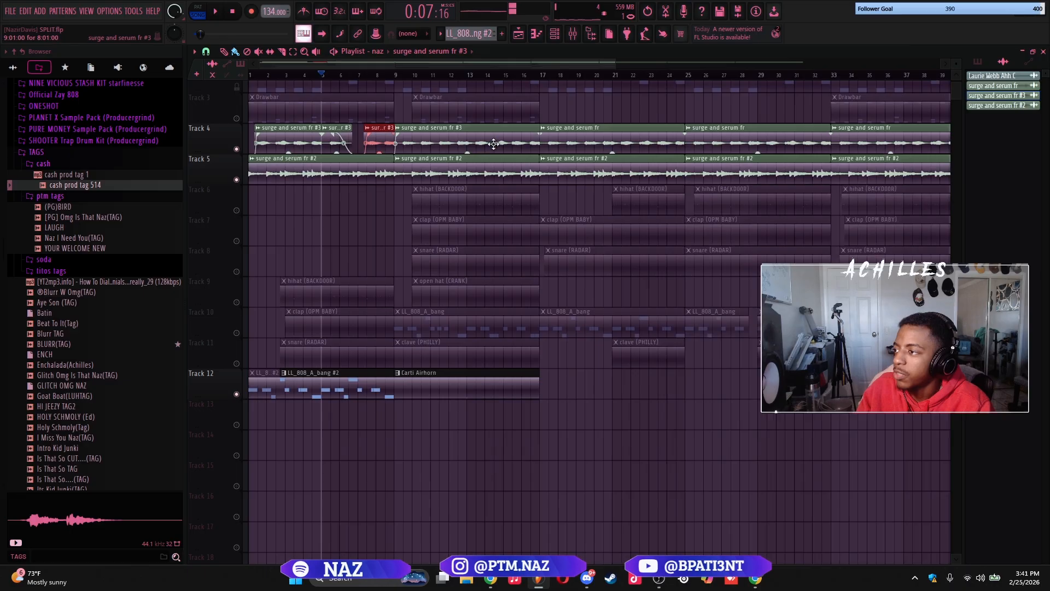
Delete the Track 4 clip spanning bars 9 to 17 and repeat the chopped surge and serum fr #3 phrase up to bar 33
scroll(495, 145, "down", 1)
right_click(478, 146)
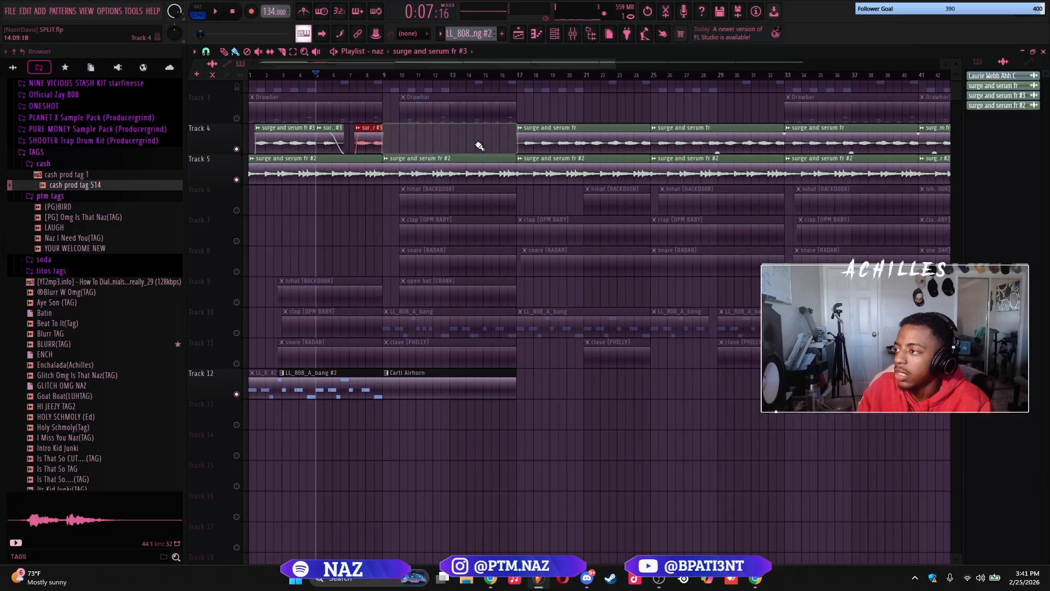
scroll(408, 151, "down", 4)
left_click_drag(407, 150, 715, 153)
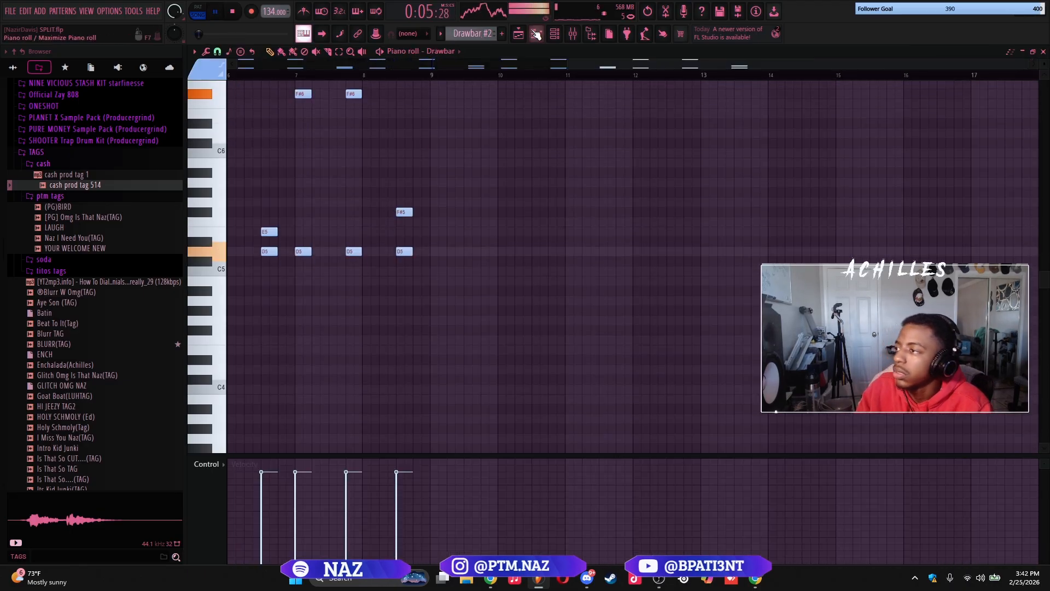
Review the Drawbar #2 clips on Track 3 during playback and open the one at bar 10 in the piano roll
key("F5")
scroll(438, 142, "up", 4)
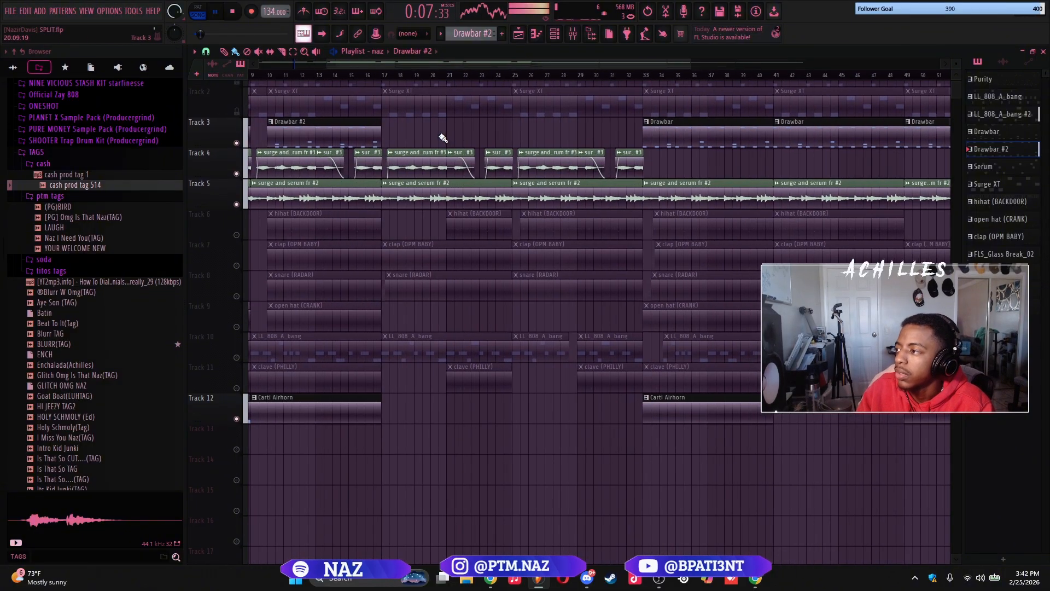
scroll(535, 141, "up", 3)
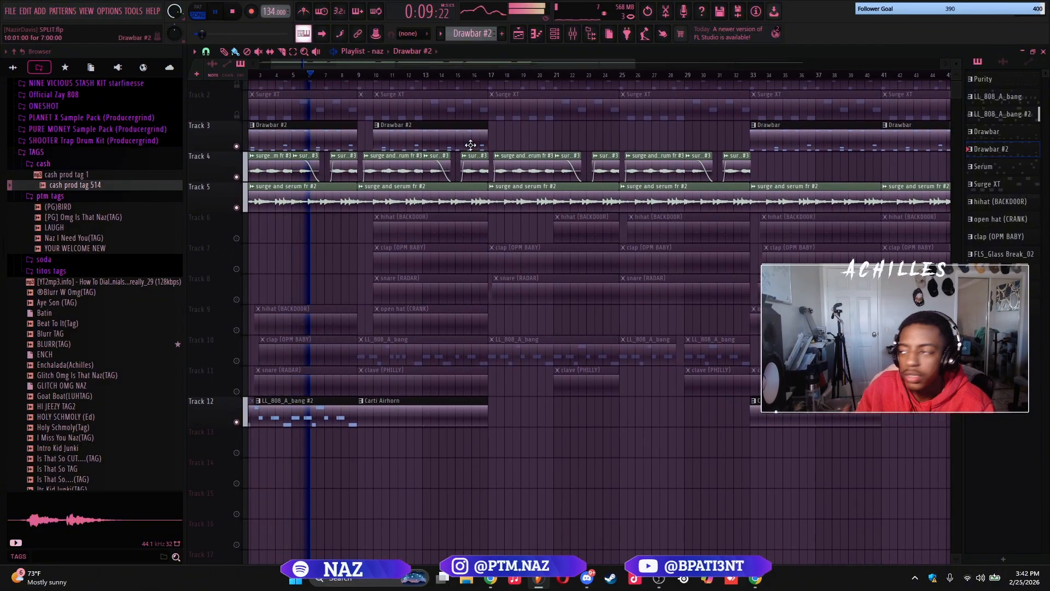
double_click(435, 139)
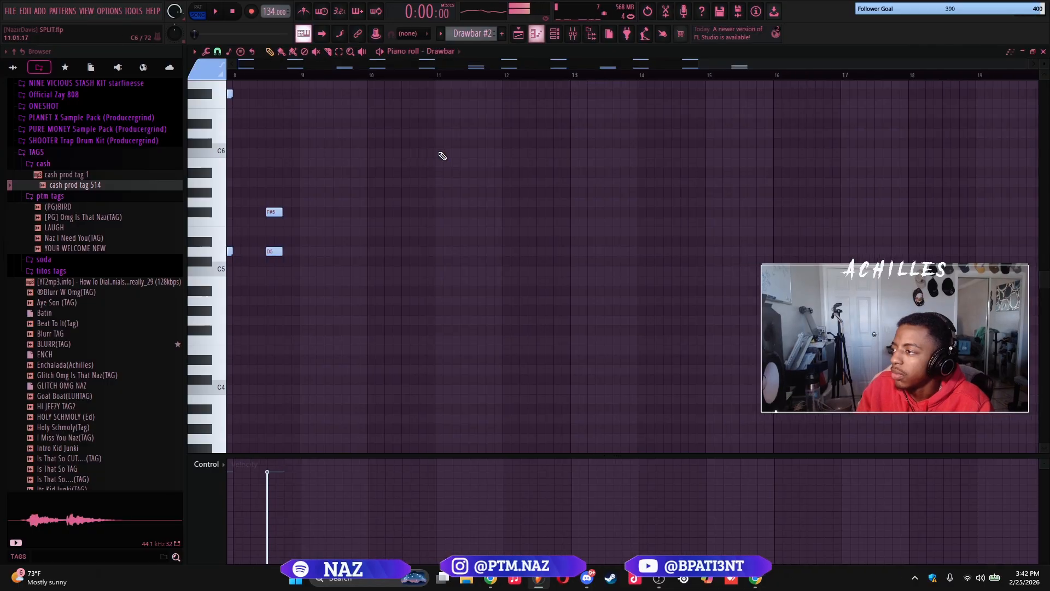
key("space")
Assign the Drawbar #2 channel to mixer track 3 and insert Fruity Chorus in slot 3
left_click(554, 32)
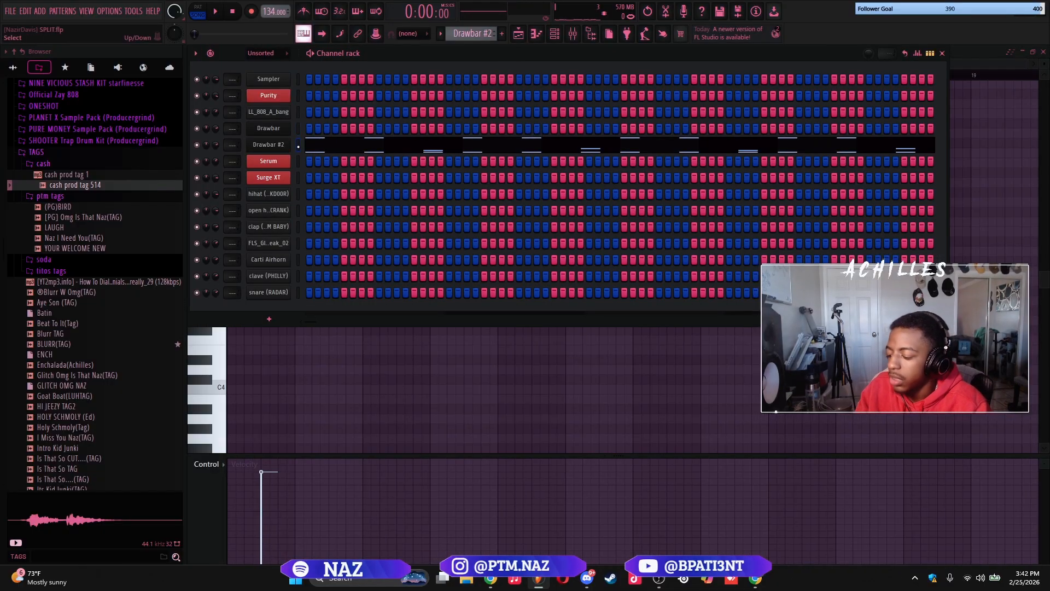
key("F9")
key("F6")
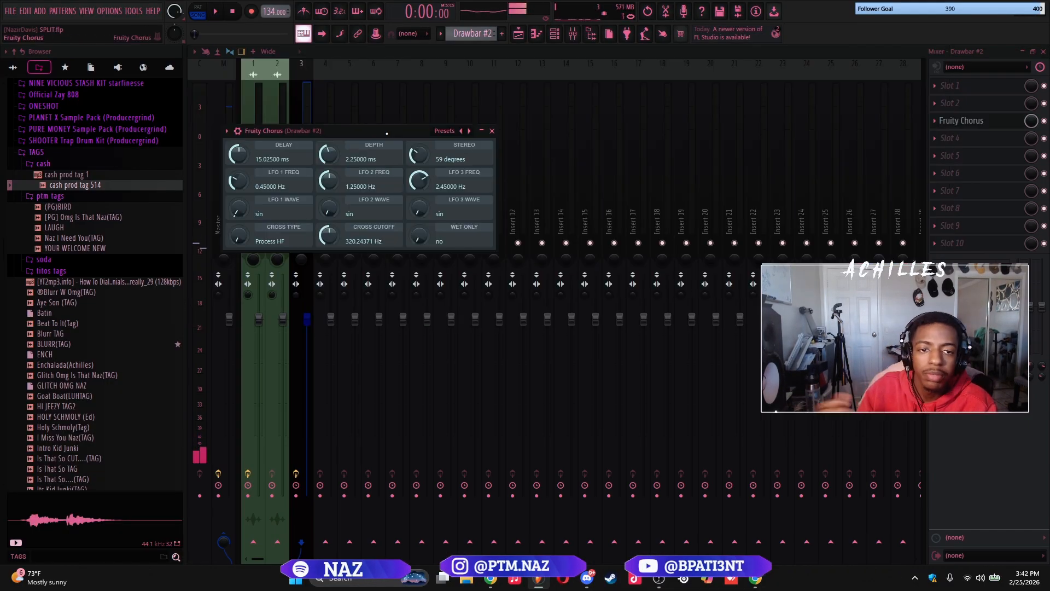
Cut the highs of Drawbar #2 by lowering the band 7 high shelf in Fruity Parametric EQ 2 on slot 4, and play it
mouse_move(476, 282)
left_mouse_down()
mouse_move(472, 290)
mouse_move(486, 286)
left_mouse_up()
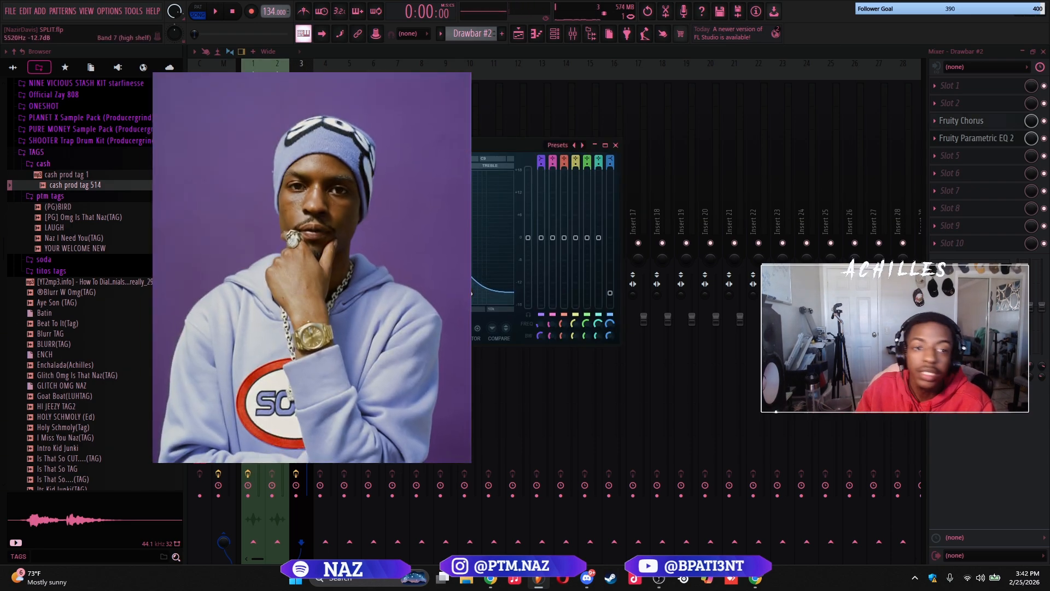
left_click_drag(466, 147, 607, 179)
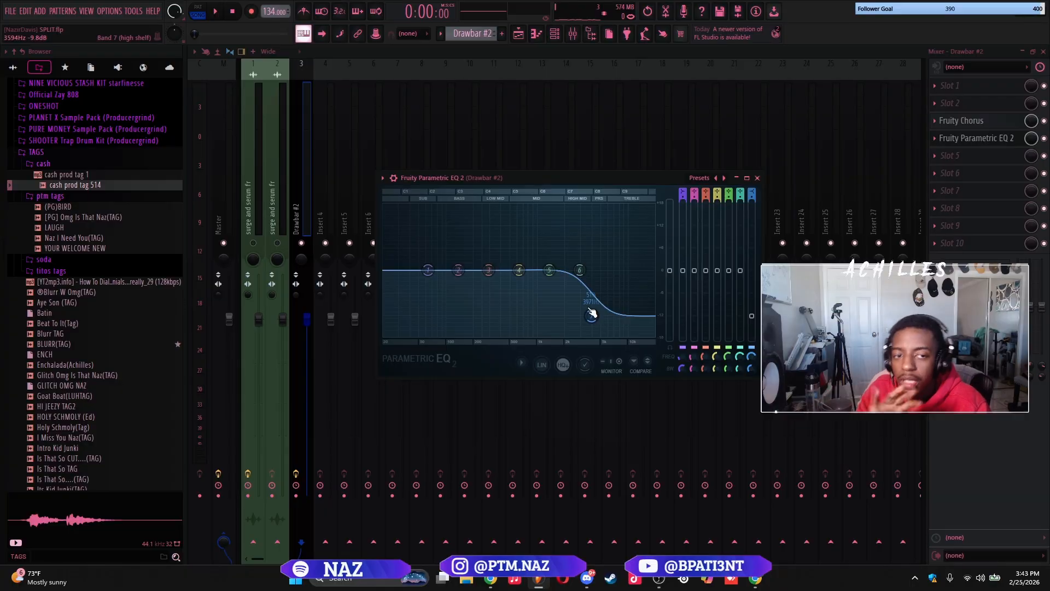
key("space")
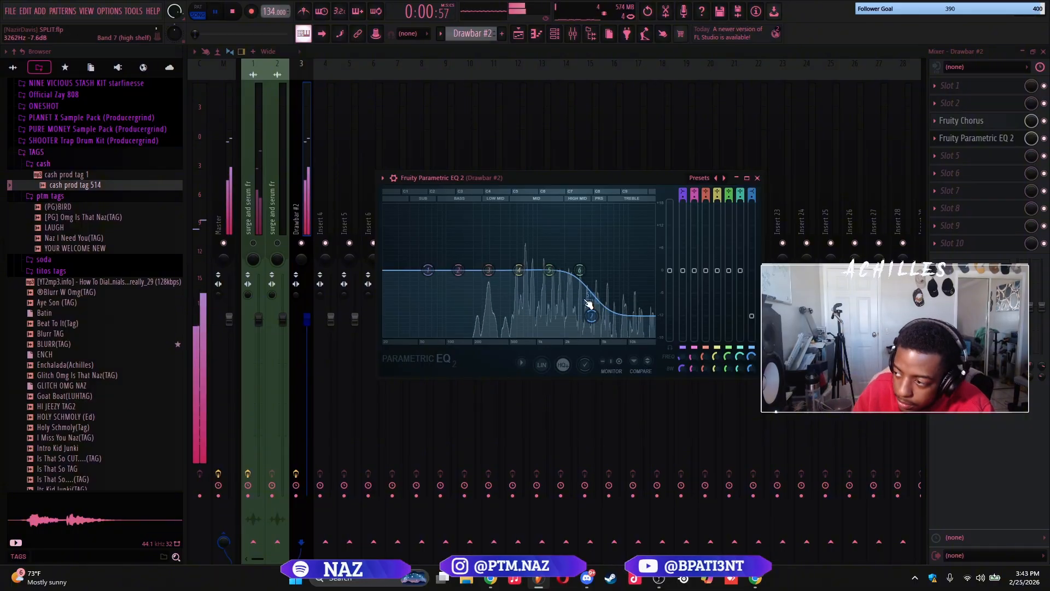
Boost Drawbar #2 with EQ band 5 by about 4.7 dB near 1326 Hz and set its HalfTime effect to 79% mix
left_click_drag(549, 266, 549, 250)
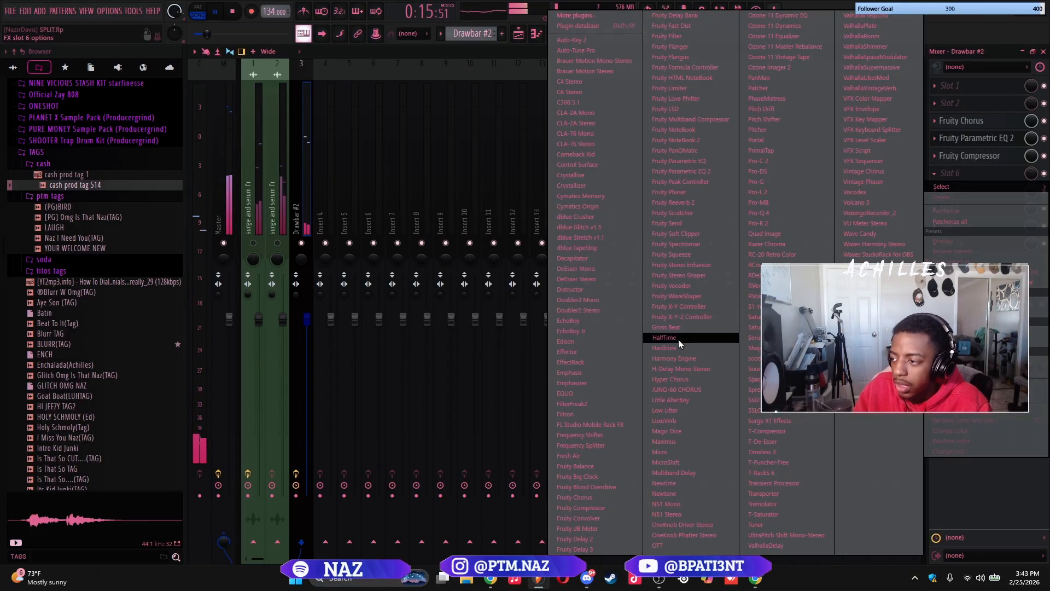
left_click(678, 339)
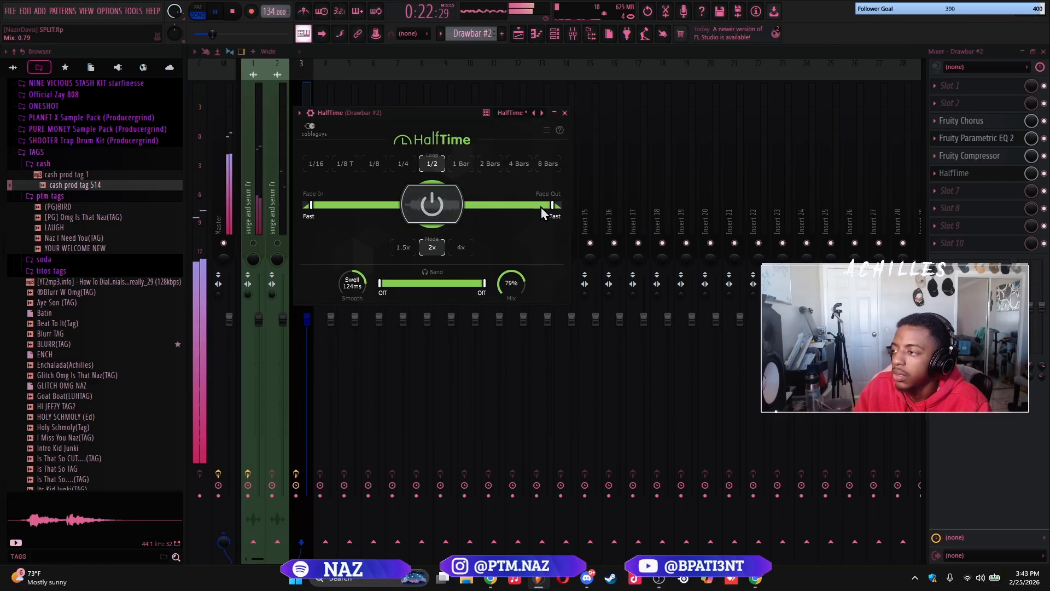
left_click(565, 113)
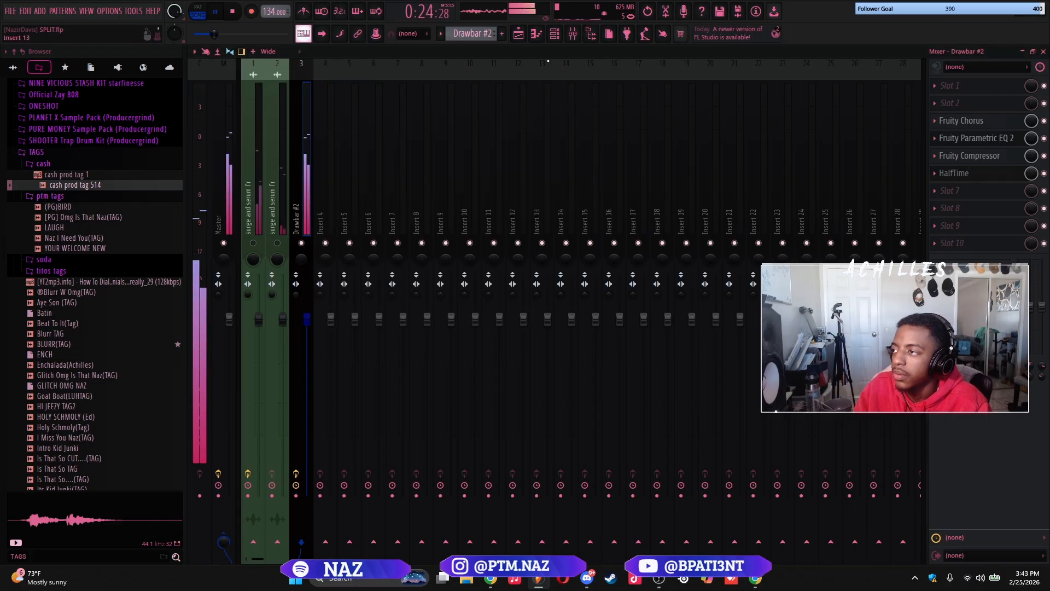
Play the arrangement in the playlist and unmute the surge and serum fr track in the mixer
left_click(519, 34)
key("space")
scroll(255, 169, "down", 2)
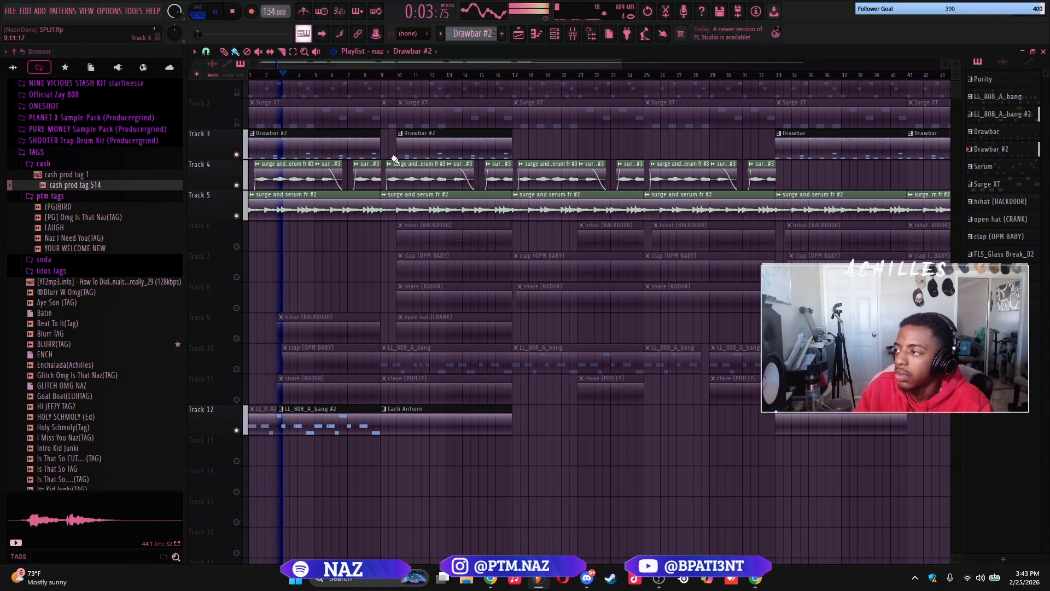
key("F9")
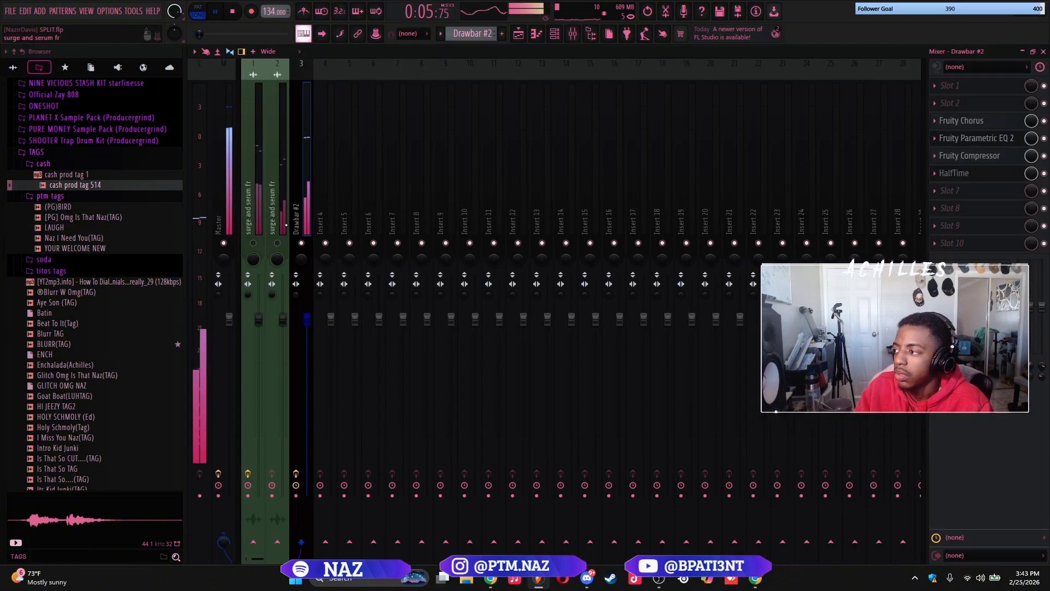
left_click(254, 243)
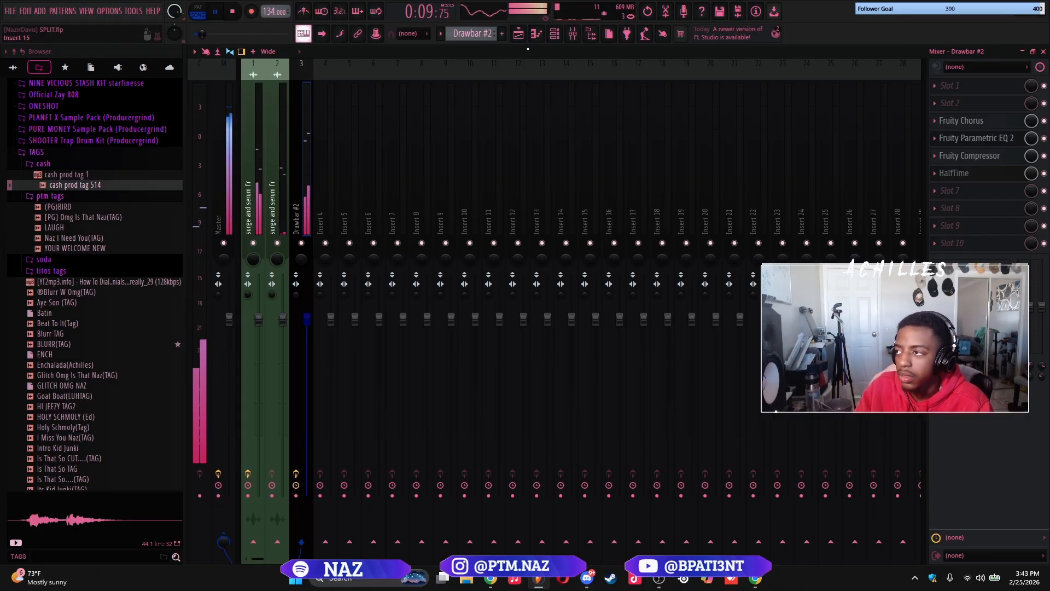
Unmute playlist Tracks 10 and 11 while the arrangement plays
key("F5")
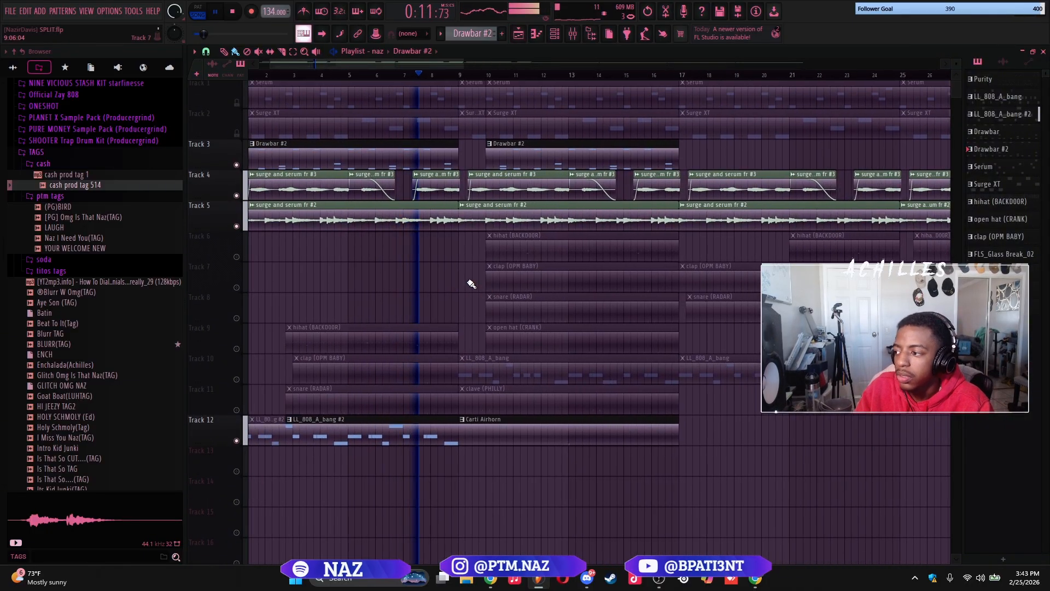
scroll(392, 380, "down", 4)
left_click(237, 379)
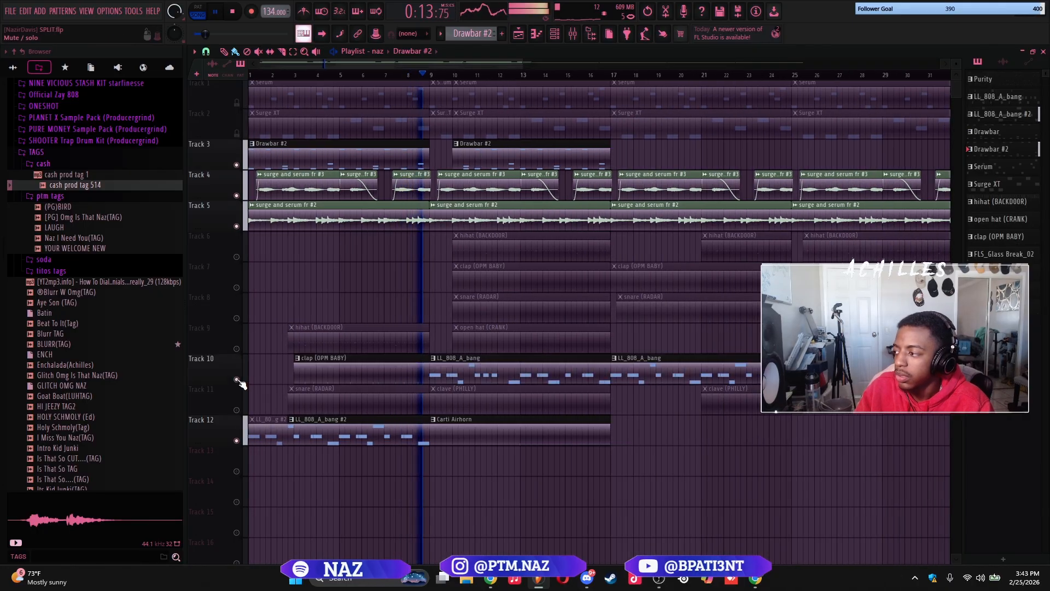
left_click(237, 409)
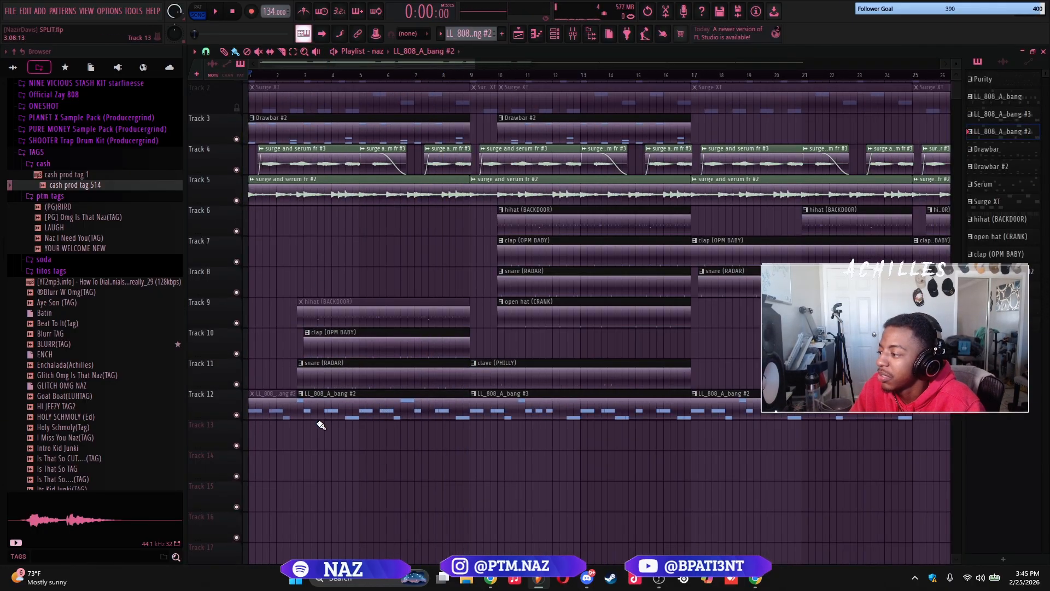
Transpose the notes of patterns LL_808_A_bang #2 and LL_808_A_bang #3 down one octave
double_click(329, 400)
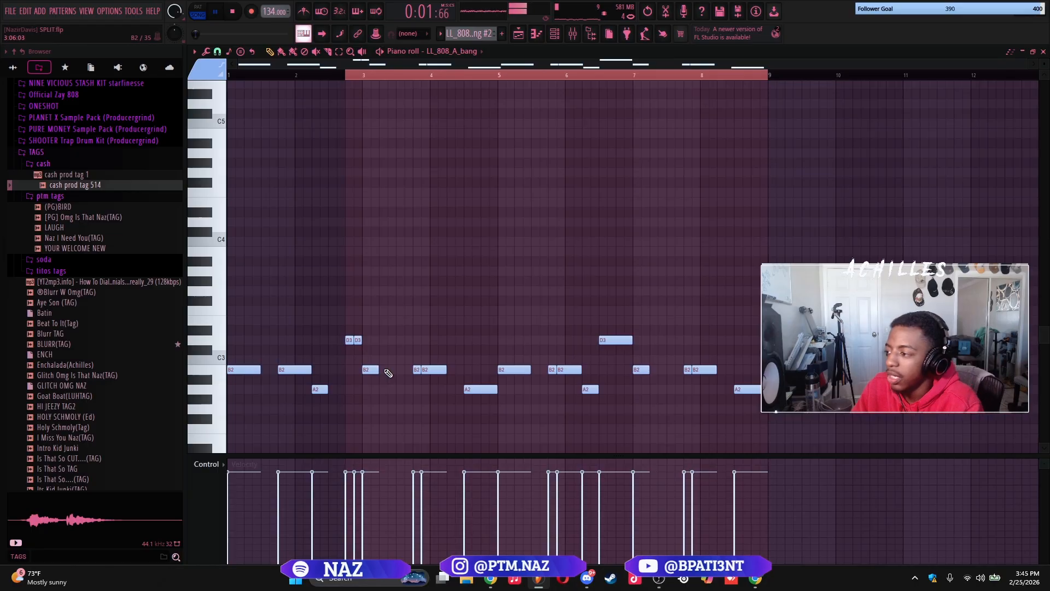
key("ctrl+Down")
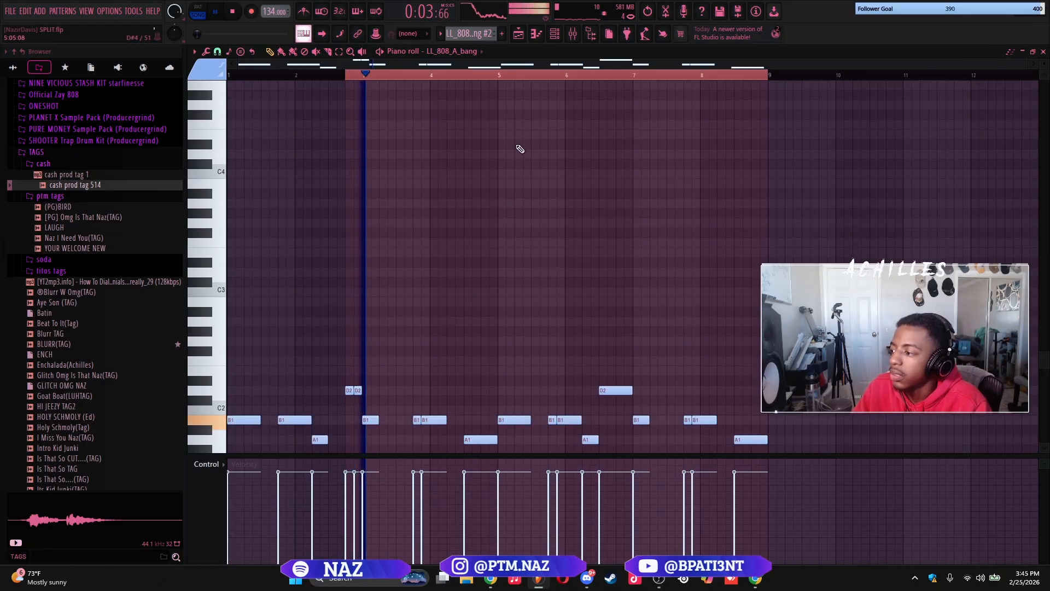
key("F5")
double_click(506, 396)
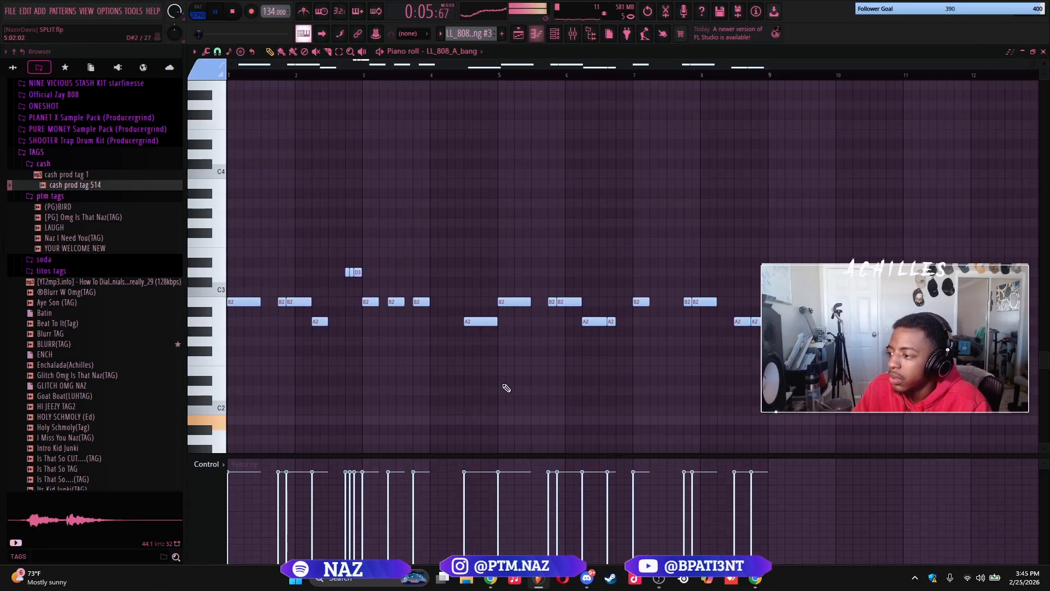
key("ctrl+Down")
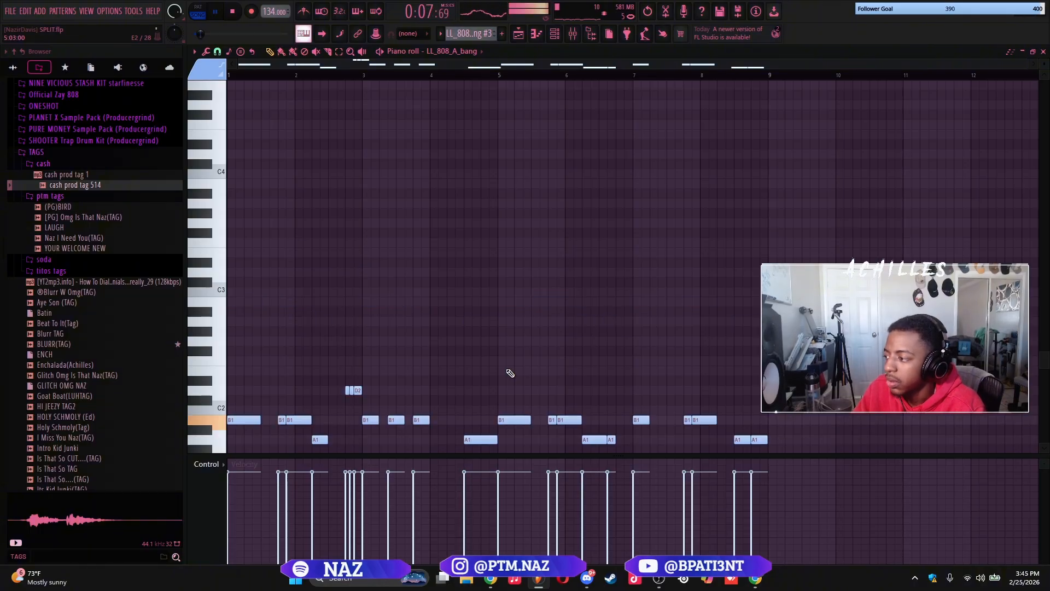
key("F5")
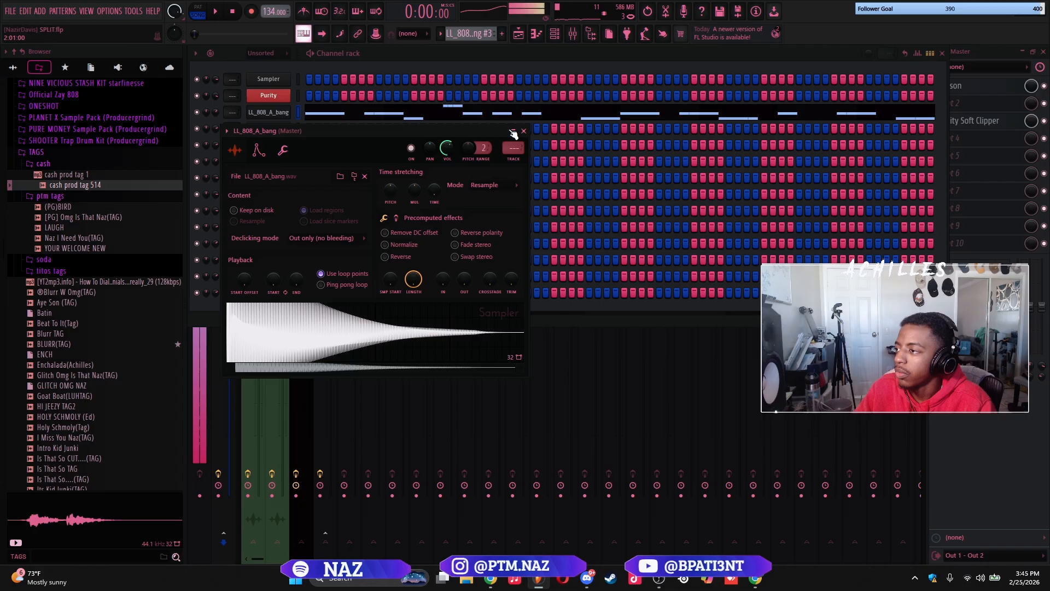
Clone the LL_808_A_bang channel and keep the notes of pattern LL_808_A_bang #3 only on the clone
left_click(522, 132)
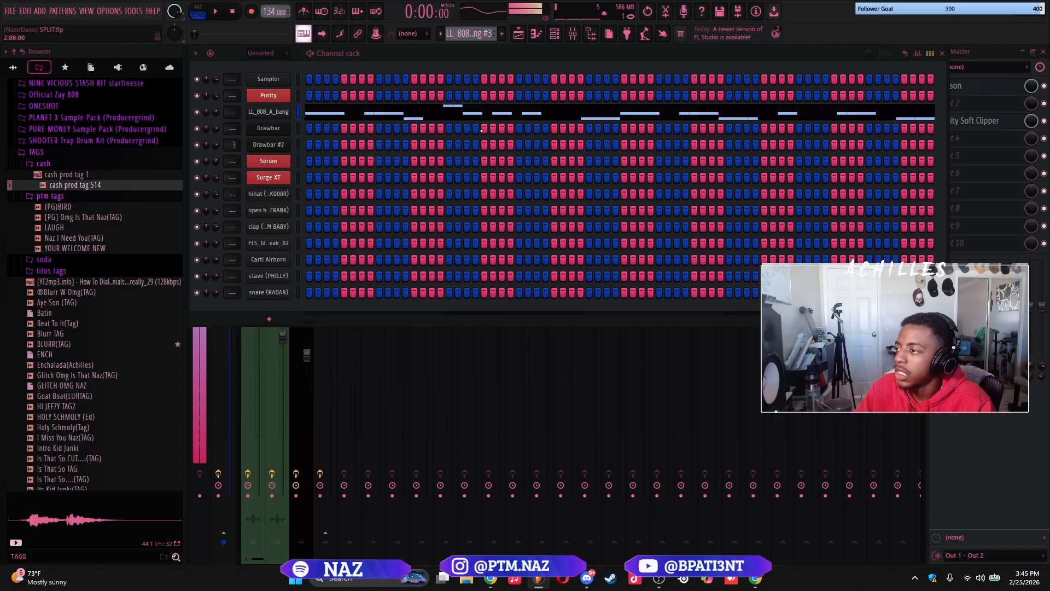
key("alt+c")
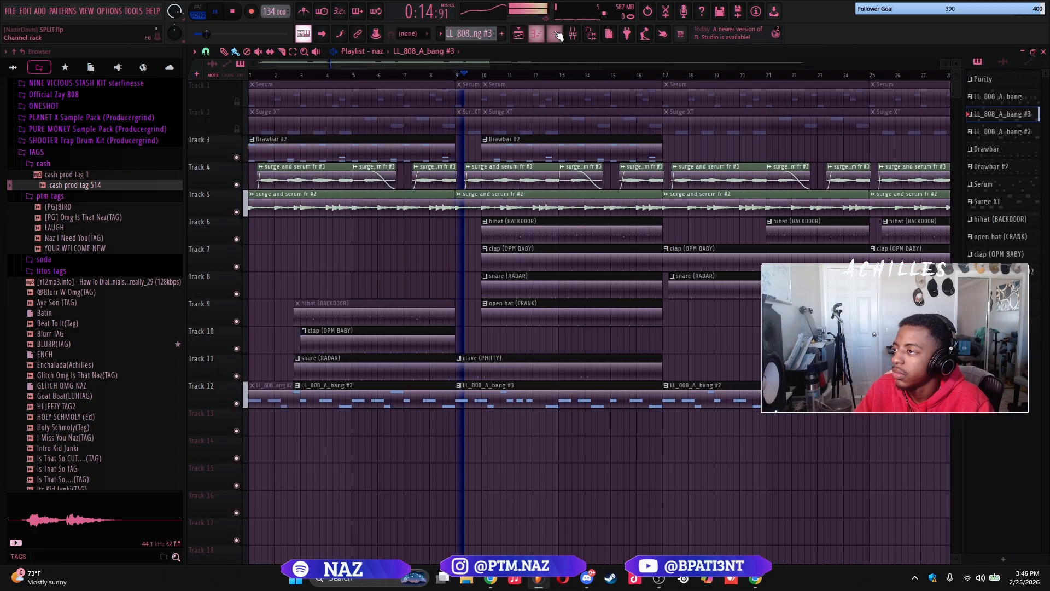
key("F6")
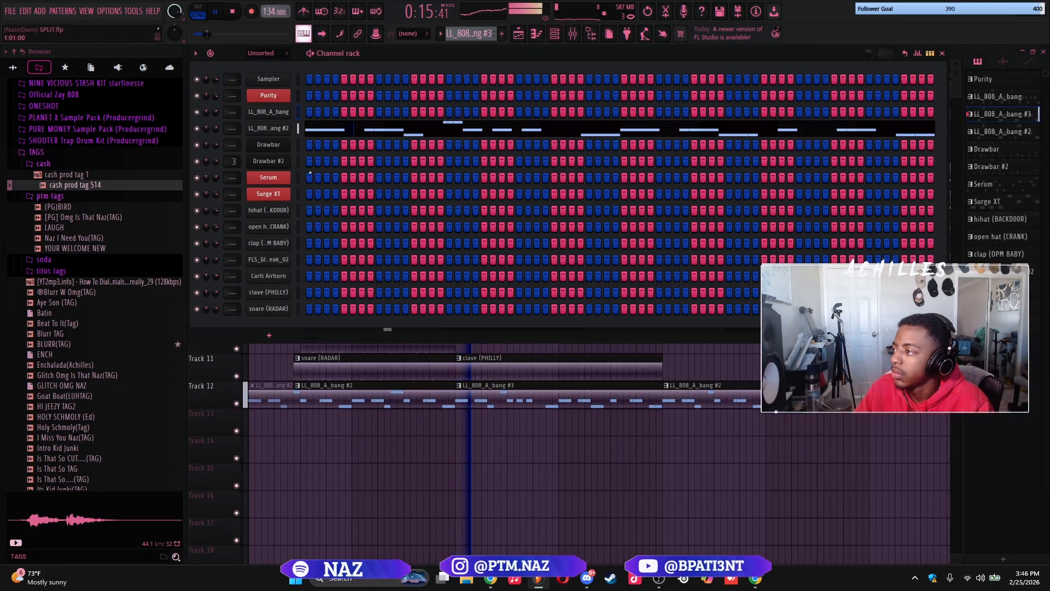
scroll(85, 170, "up", 4)
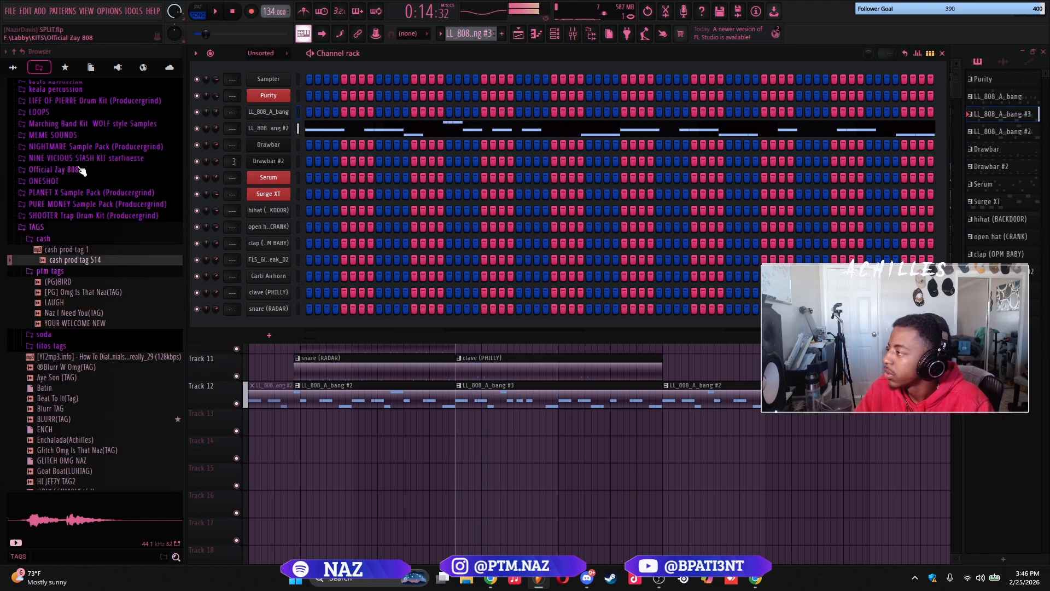
left_click(65, 67)
scroll(61, 238, "up", 5)
scroll(62, 241, "up", 10)
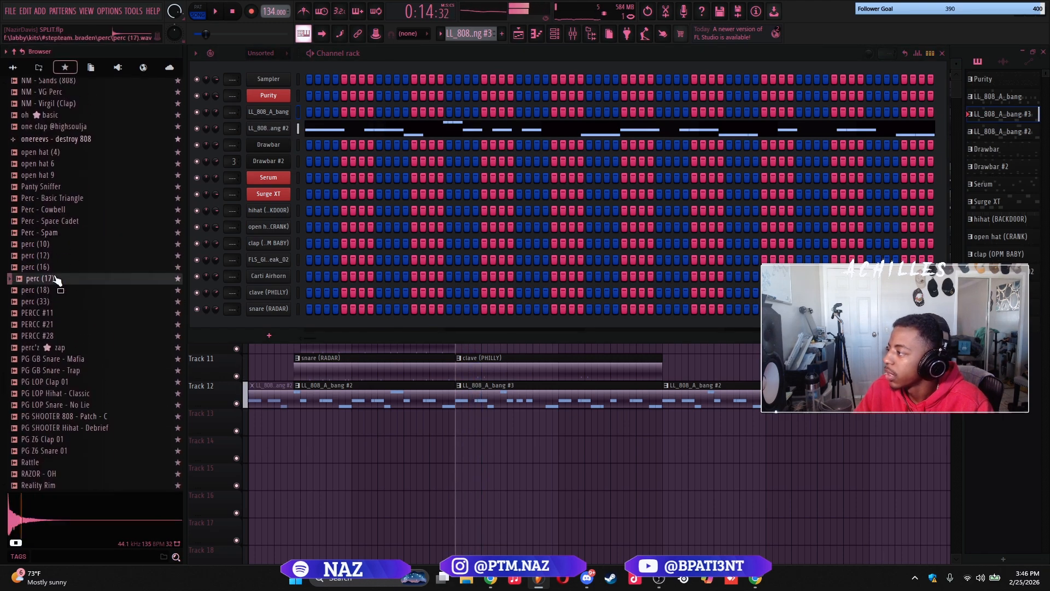
left_click(77, 358)
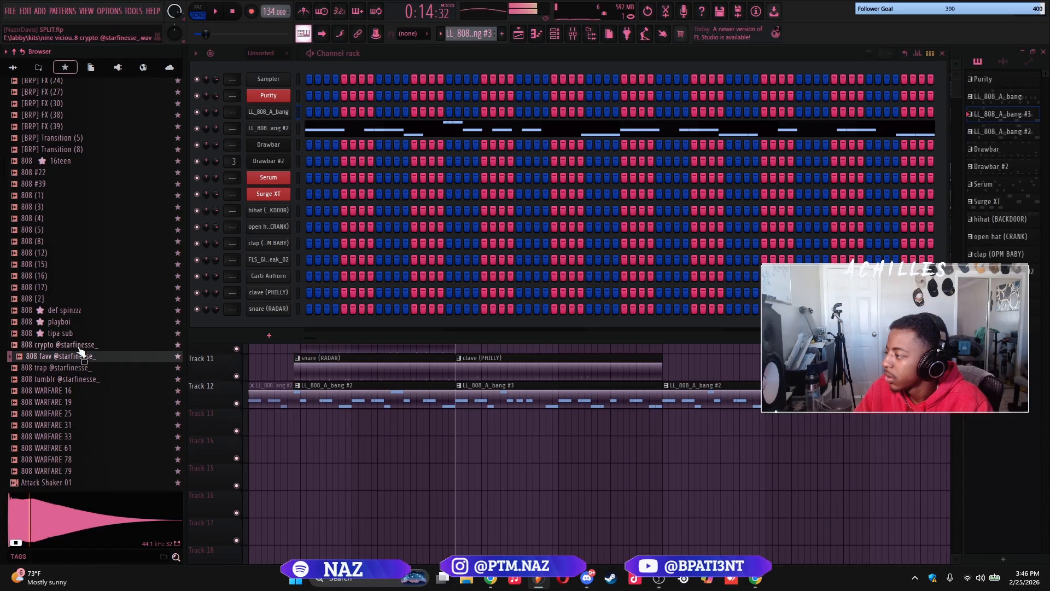
left_click(75, 370)
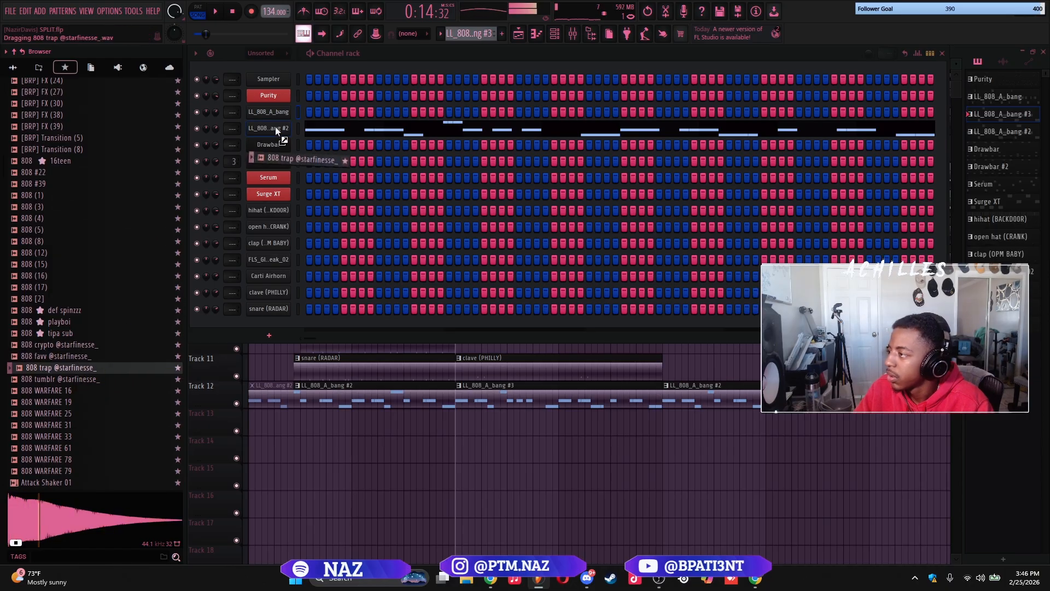
left_click(323, 131)
scroll(404, 215, "up", 1)
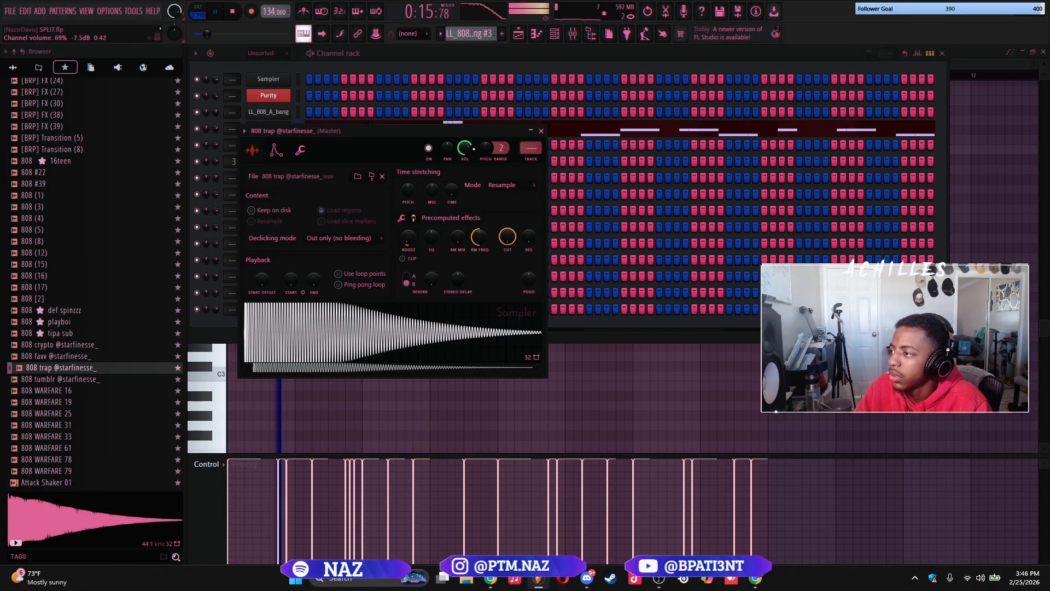
left_click(540, 132)
left_click(539, 133)
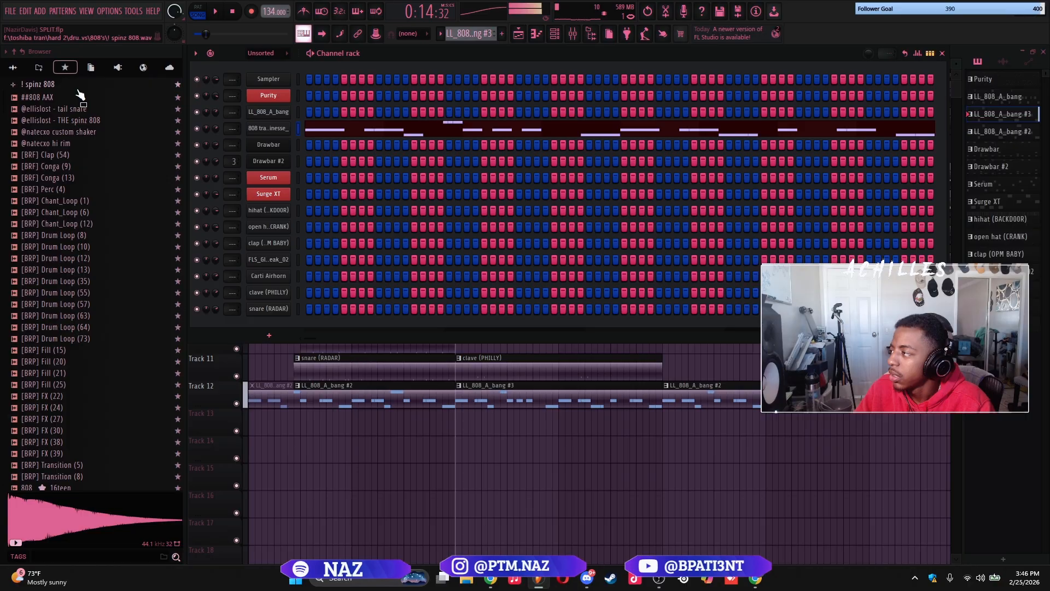
Preview the ! spinz 808 favorite and load 808 def spinzzz into the cloned 808 channel
right_click(77, 93)
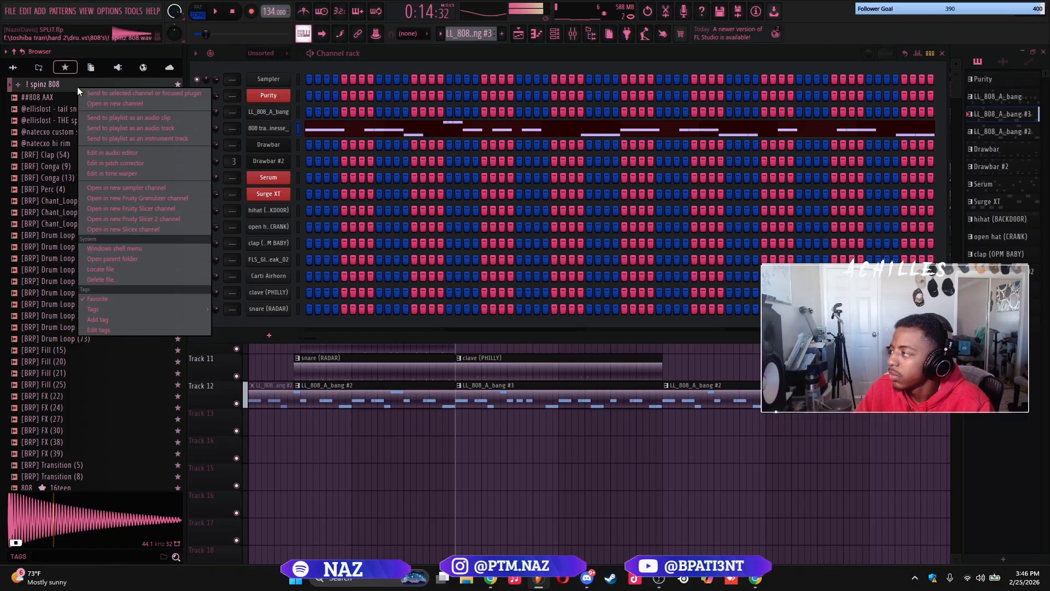
left_click(141, 110)
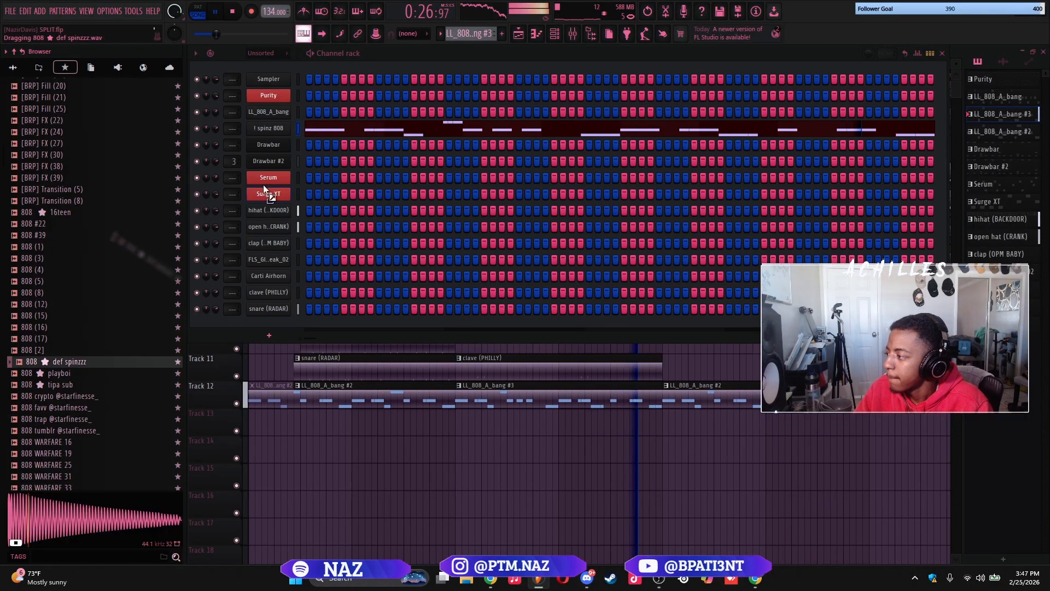
left_click_drag(264, 186, 277, 133)
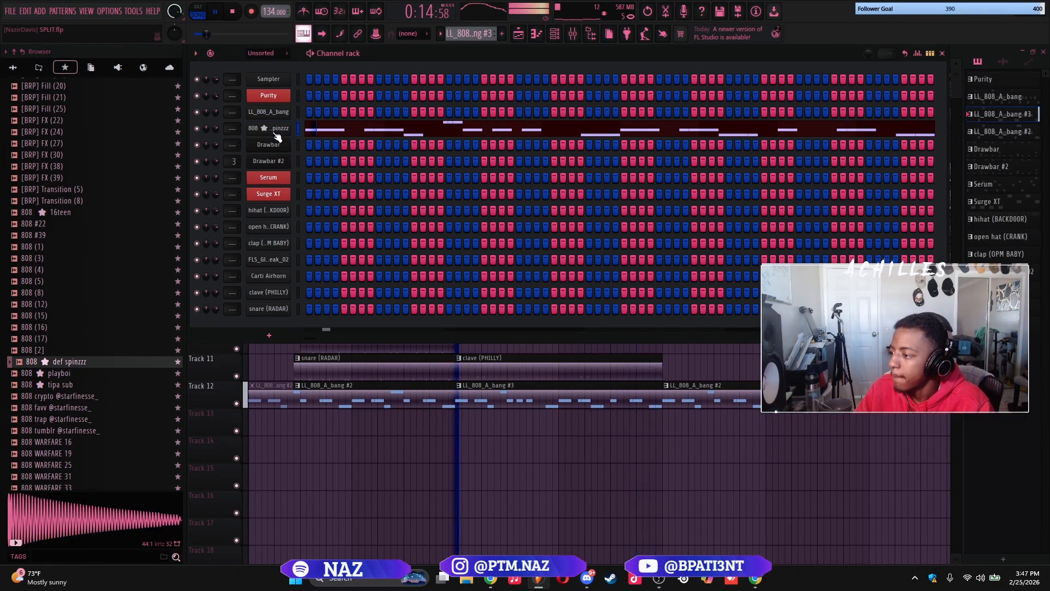
Check the channel used by pattern LL_808_A_bang #2 during playback and stop playback in the playlist
key("F6")
left_click(414, 390)
key("F6")
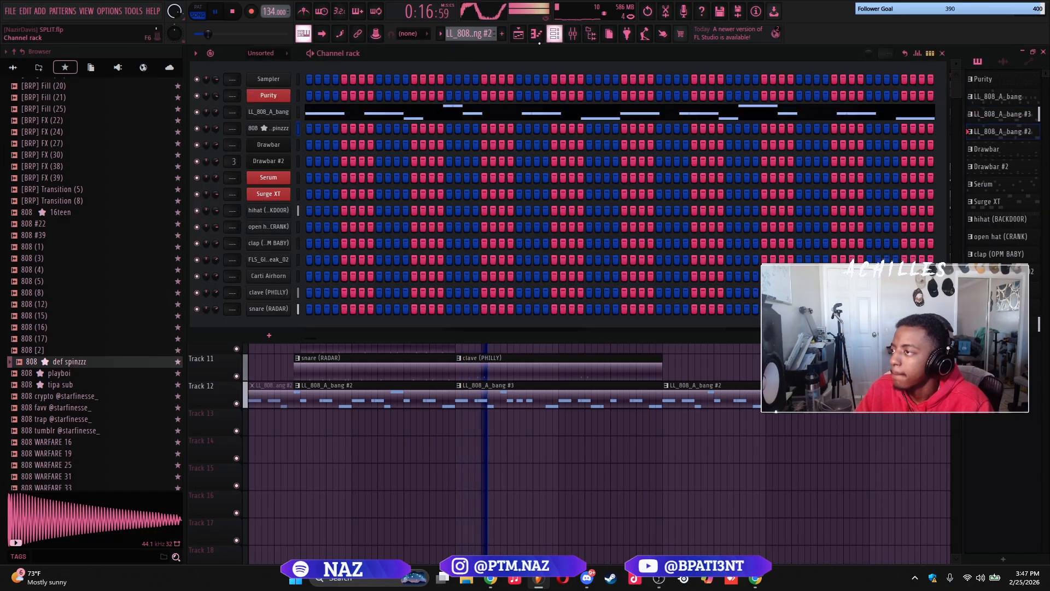
left_click(308, 108)
key("F5")
key("space")
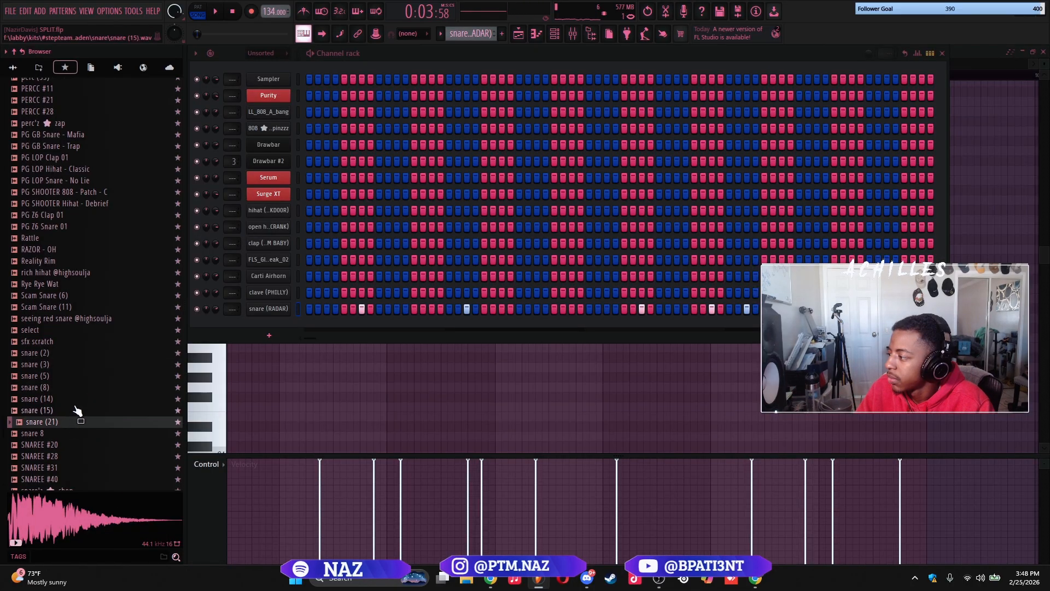
Preview the favorite snares, replace the snare (RADAR) sample with snare (14) and play the pattern
left_click(77, 410)
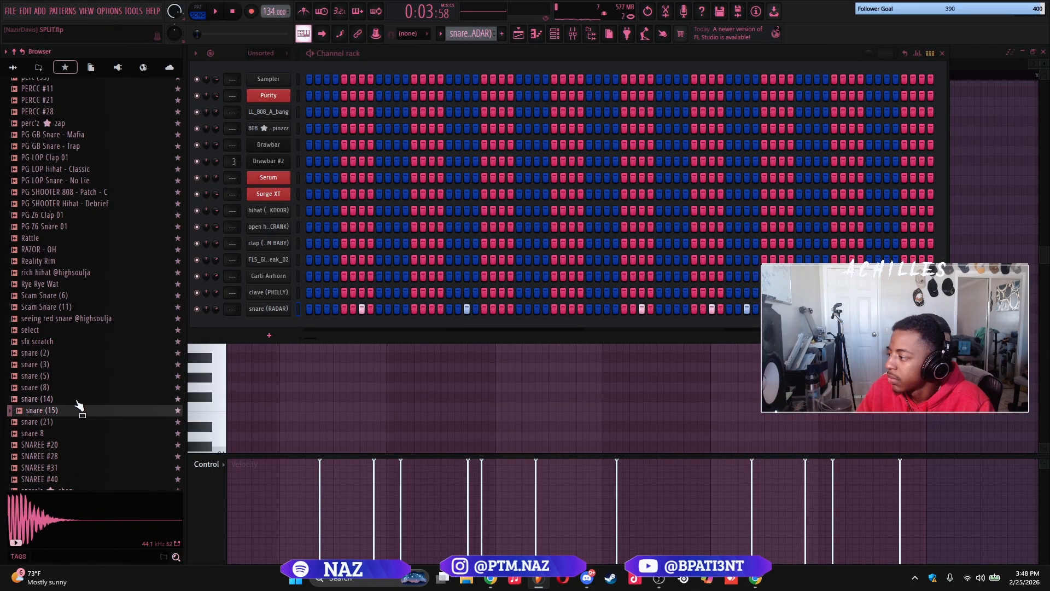
left_click(76, 401)
key("space")
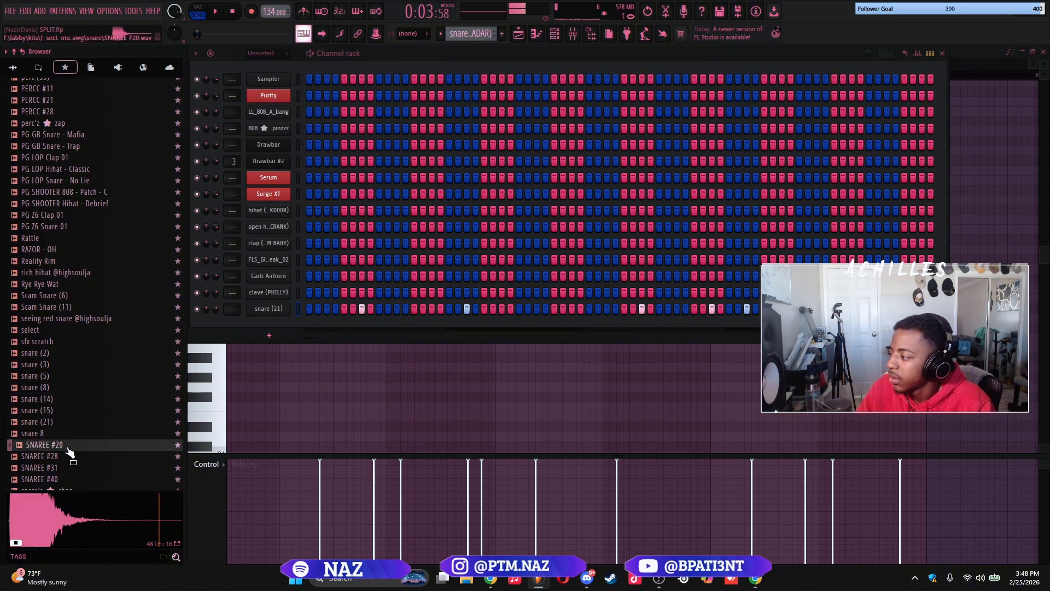
scroll(76, 365, "down", 3)
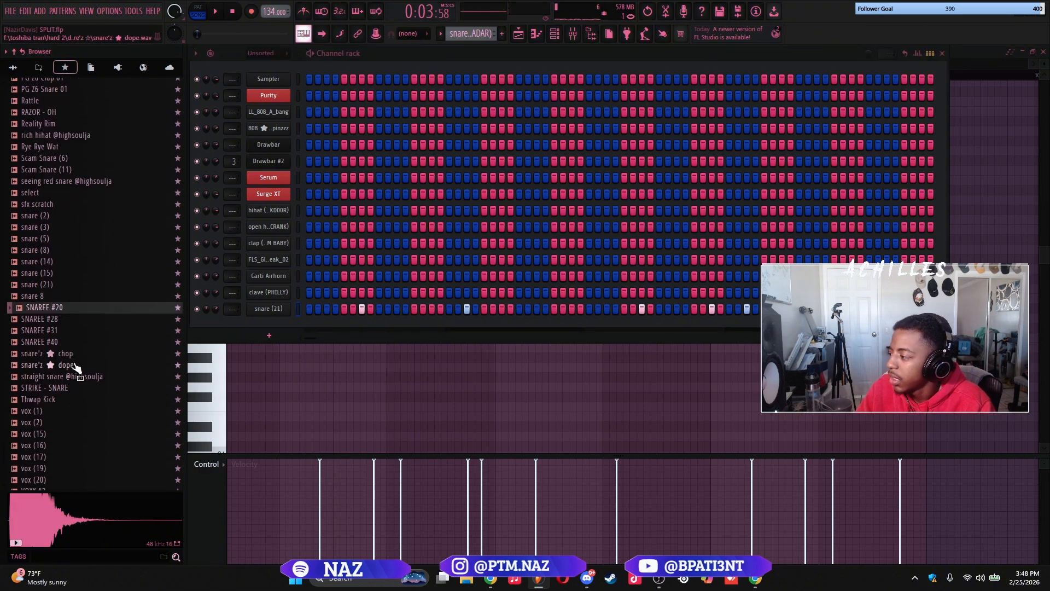
scroll(76, 366, "up", 12)
scroll(87, 300, "up", 4)
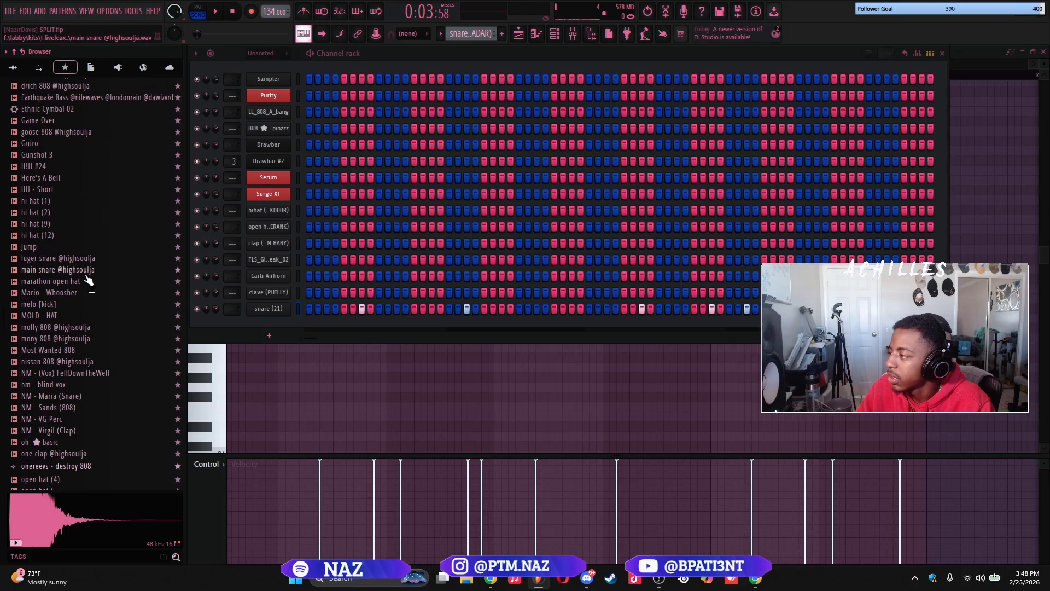
left_click(86, 271)
left_click(85, 261)
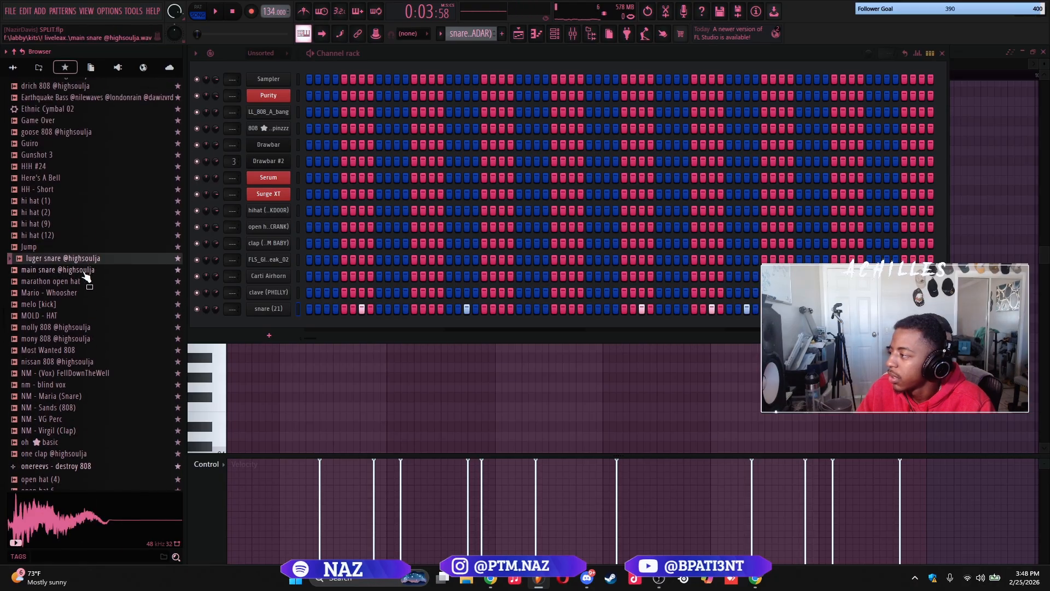
key("Down")
key("Down")
key("Up")
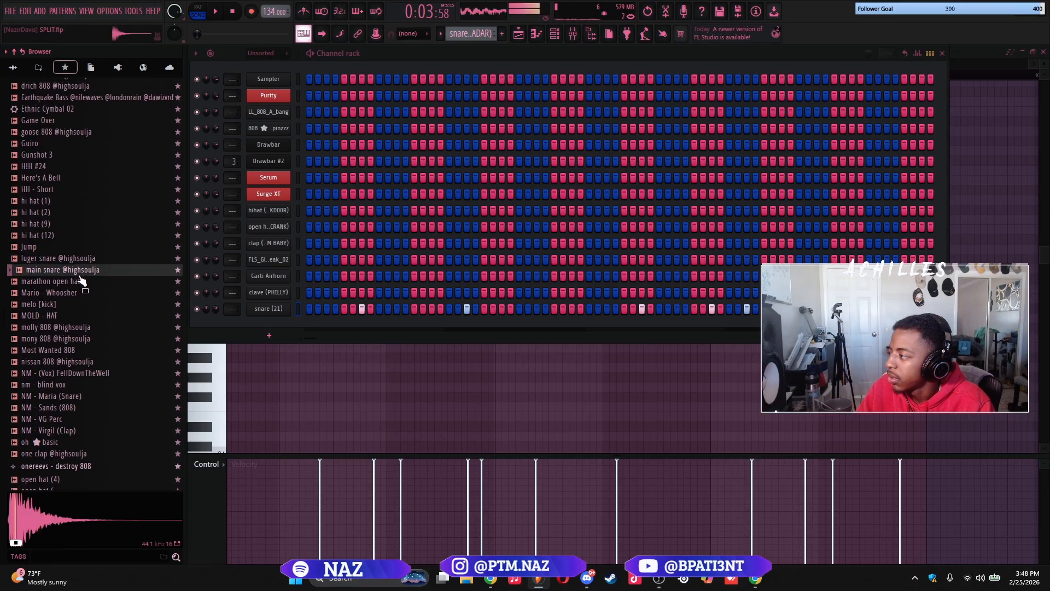
left_click_drag(243, 301, 245, 304)
Browse the favorite snare samples and add PG GB Snare - Mafia as a new channel below the main snare channel
scroll(78, 235, "down", 3)
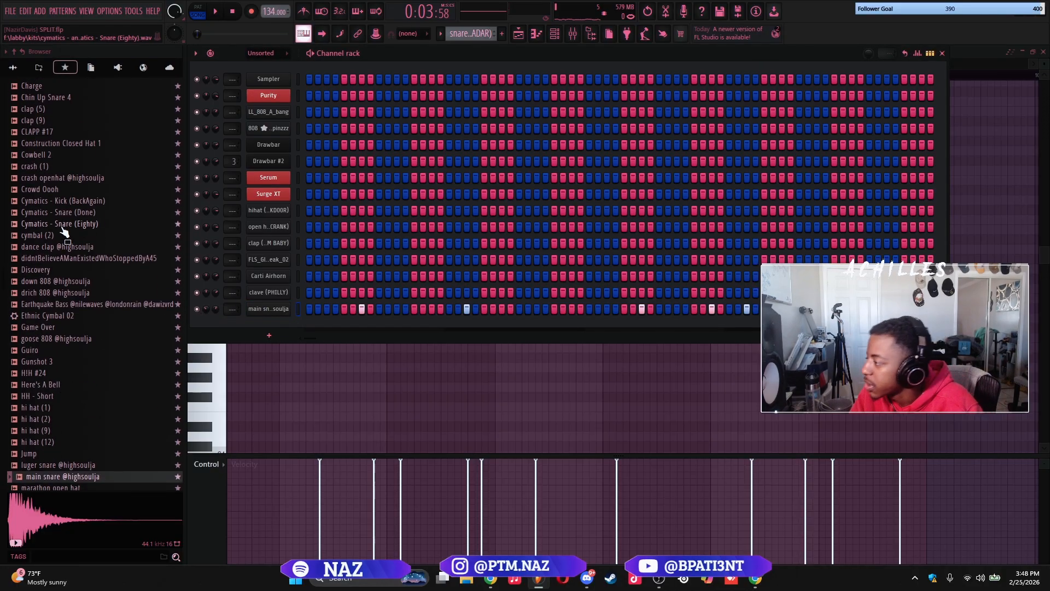
scroll(82, 301, "down", 3)
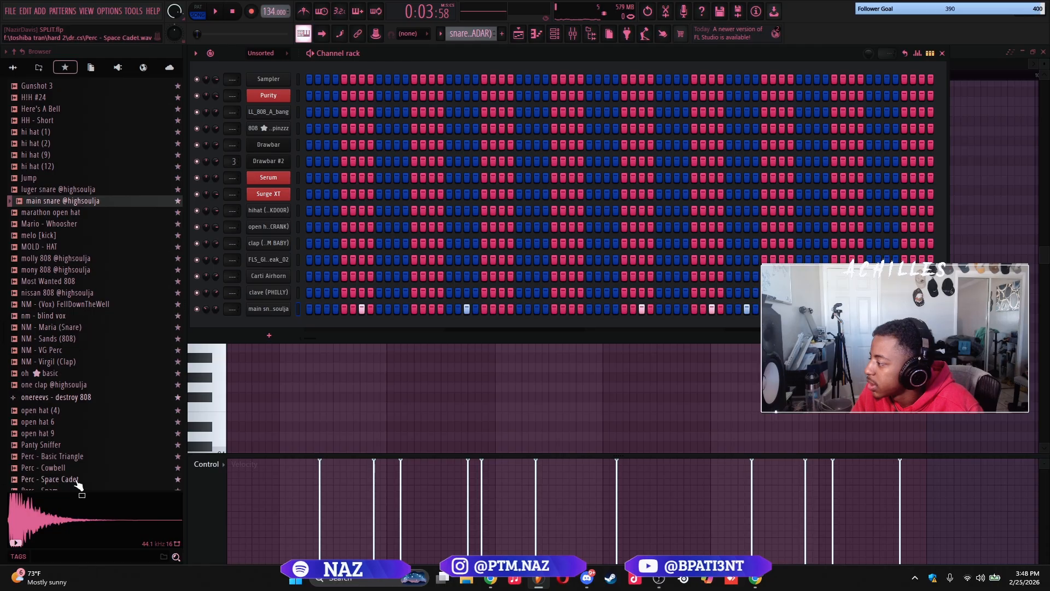
scroll(77, 438, "down", 10)
left_click(81, 273)
left_click_drag(288, 333, 274, 321)
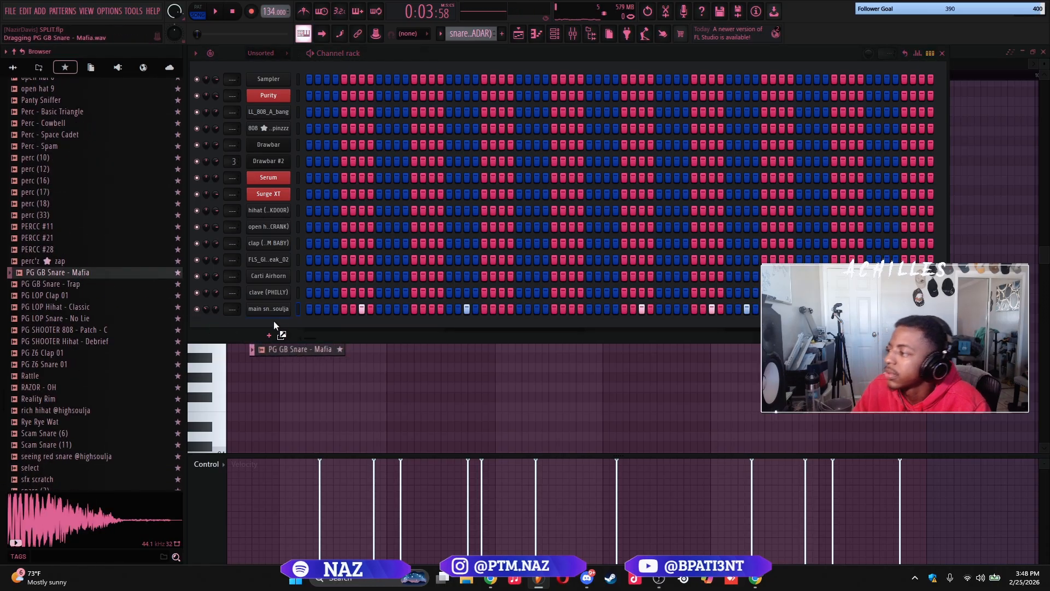
Paste the snare pattern into the PG GB Snare - Mafia channel and erase some of its notes in the piano roll
key("space")
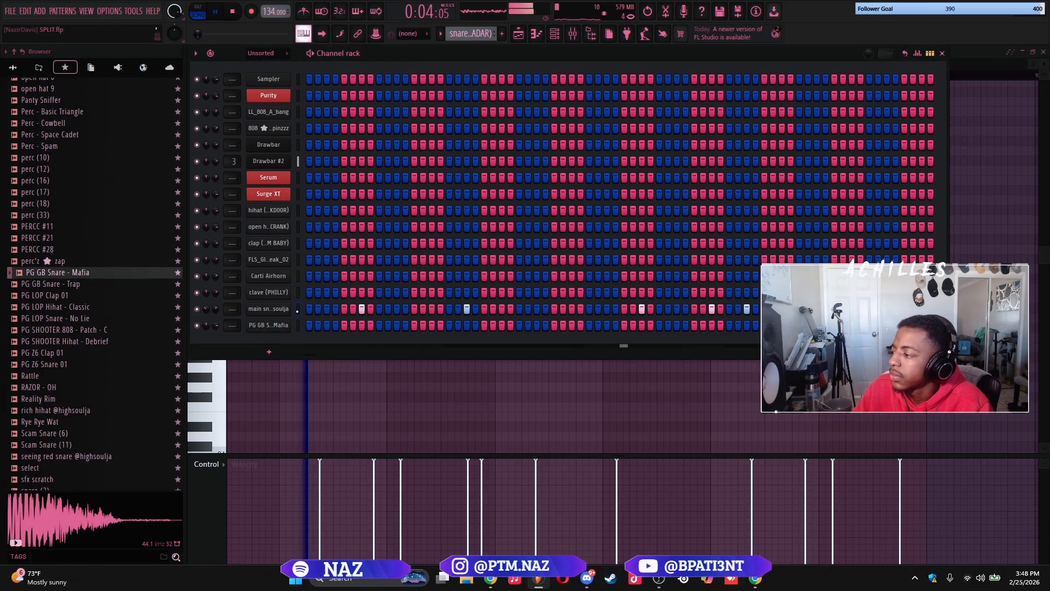
key("ctrl+v")
right_click(281, 328)
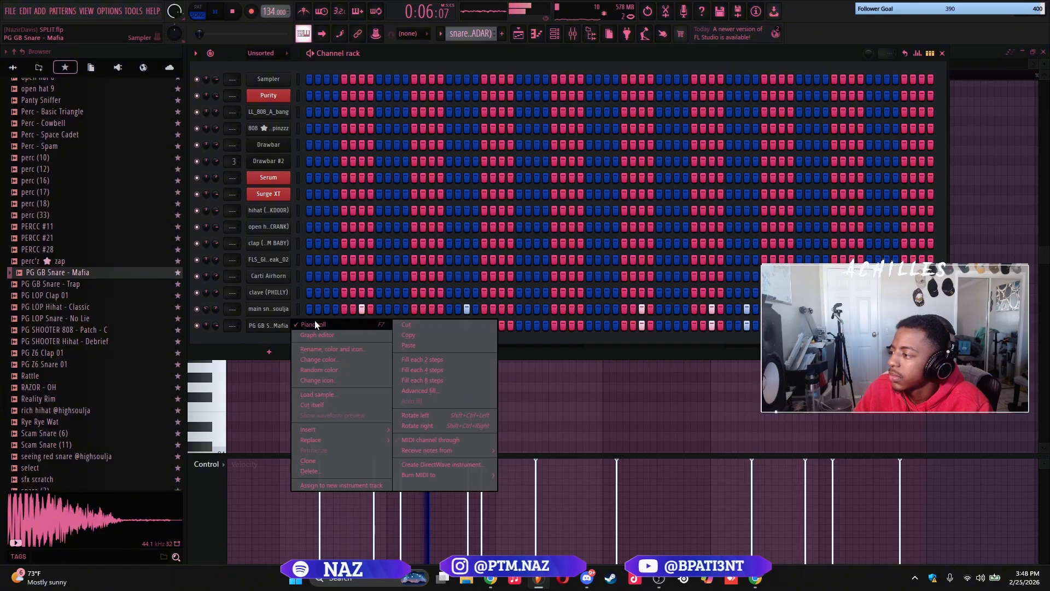
left_click(314, 320)
right_click(274, 327)
right_click(434, 337)
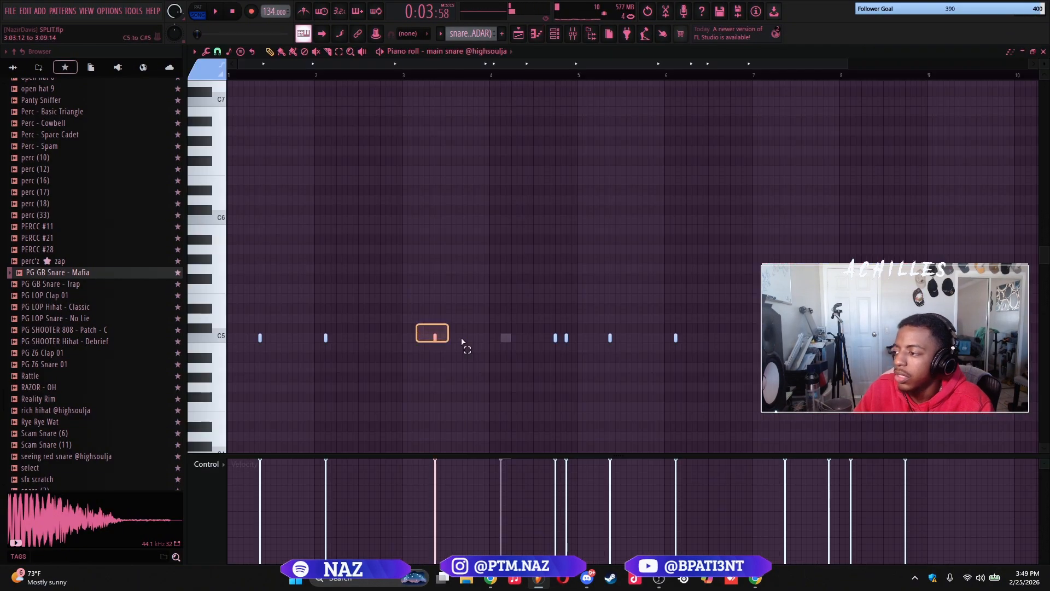
right_click(566, 337)
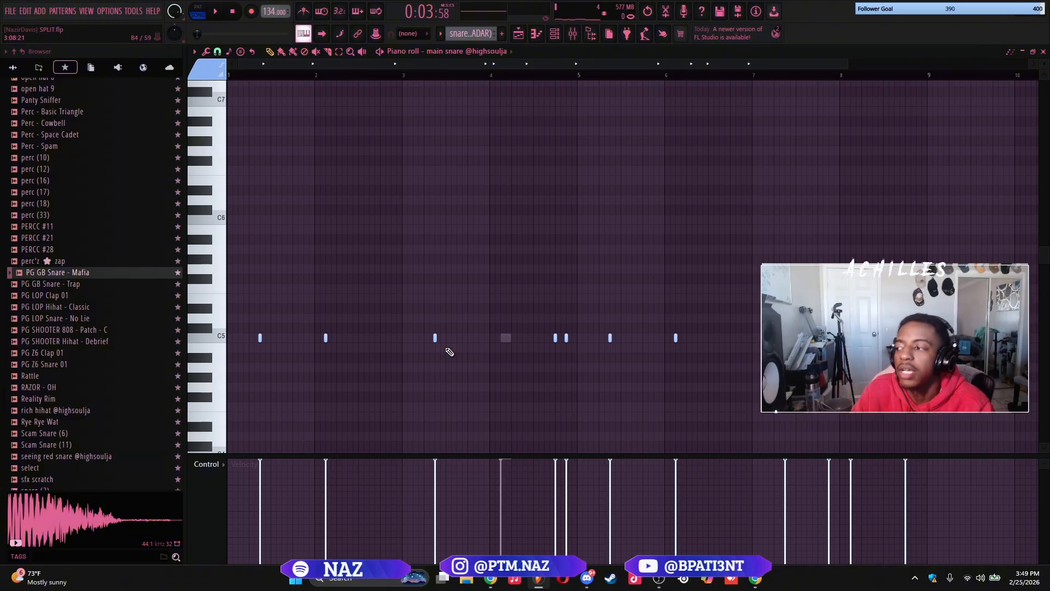
Play the snare pattern to check how the main snare and PG GB Snare - Mafia hits alternate
key("space")
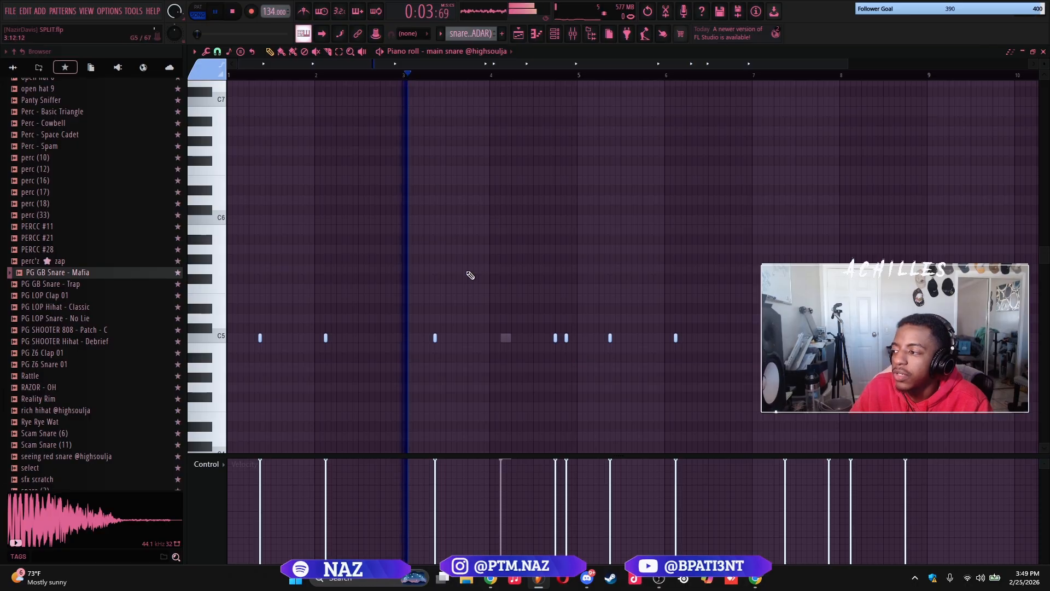
key("space")
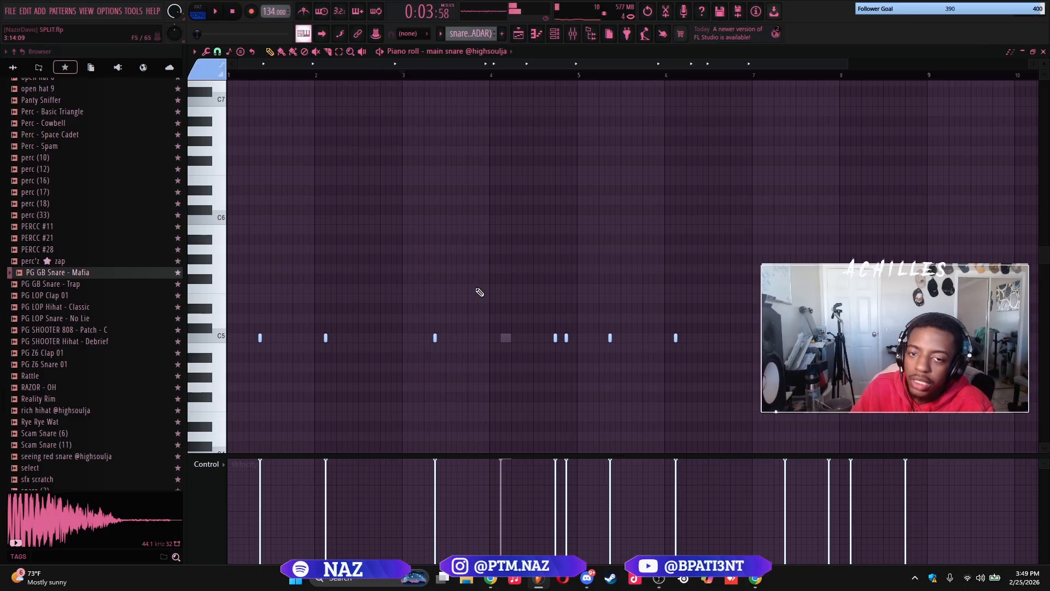
key("space")
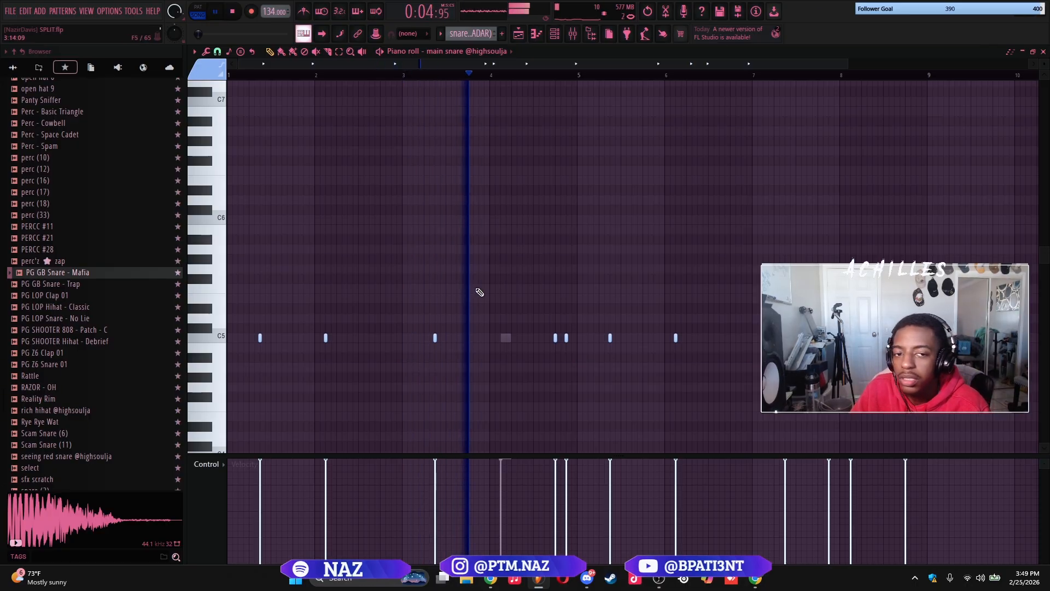
key("space")
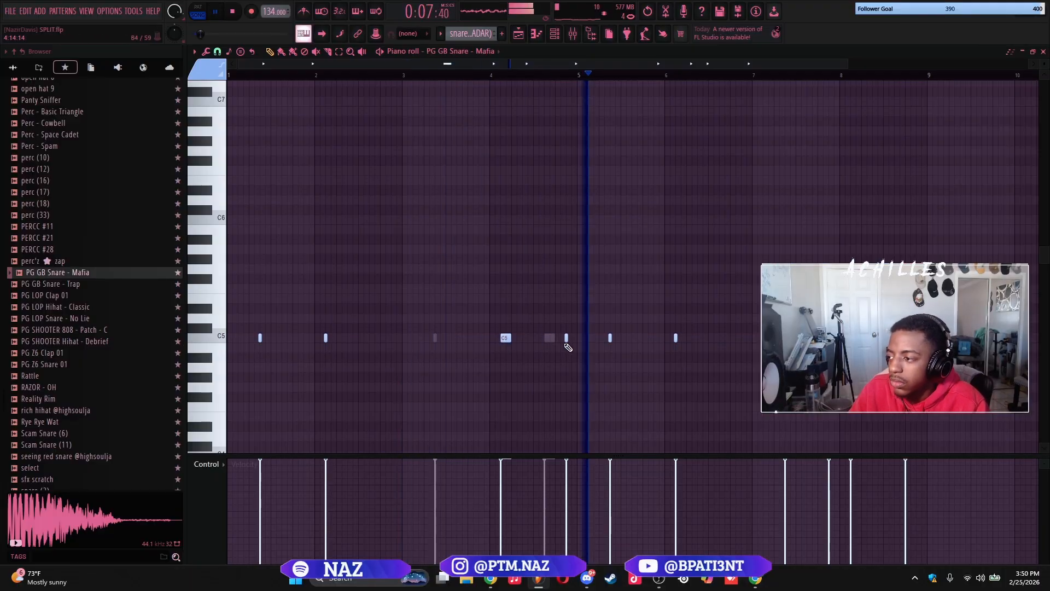
Delete the first LL_808_A_bang clip on Track 10 and place LL_808_A_bang #3, #2 and #3 clips on Track 13 from bar 33
left_click_drag(391, 75, 472, 81)
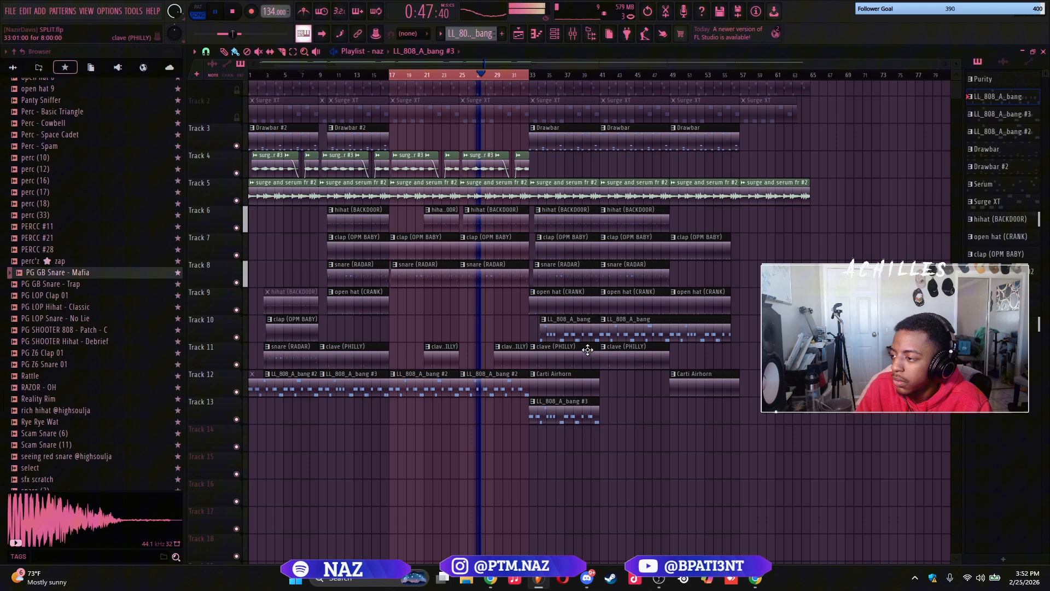
right_click(574, 330)
left_click(494, 384)
left_click(617, 412)
left_click(574, 412)
left_click(687, 411)
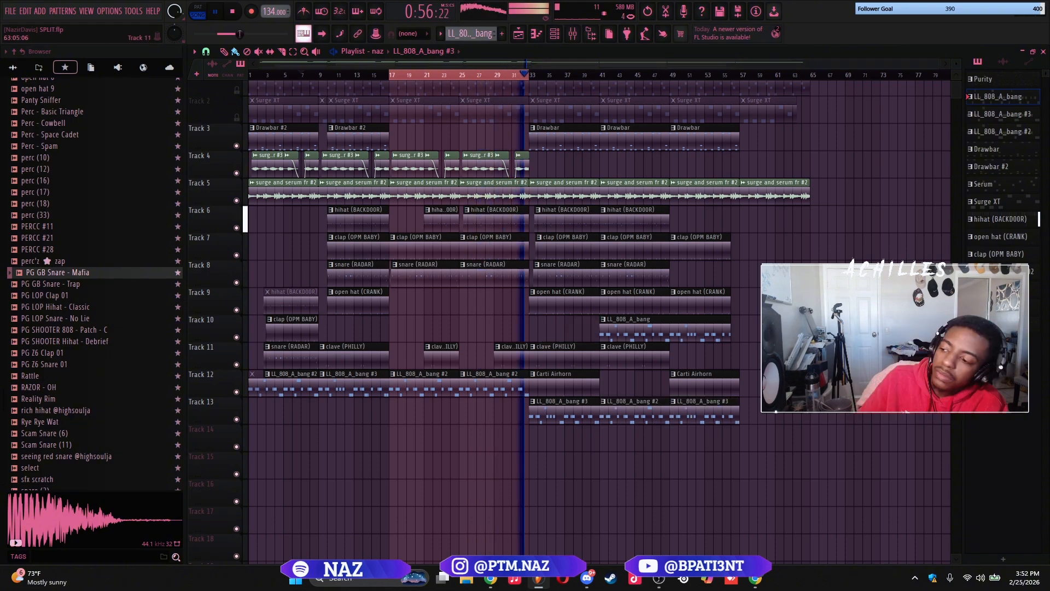
Clear the playlist selection and replace the Drawbar clips on Track 3 with Drawbar #2 clips from bar 33 onward
key("ctrl+d")
key("space")
scroll(563, 200, "up", 1)
key("space")
left_click(570, 159)
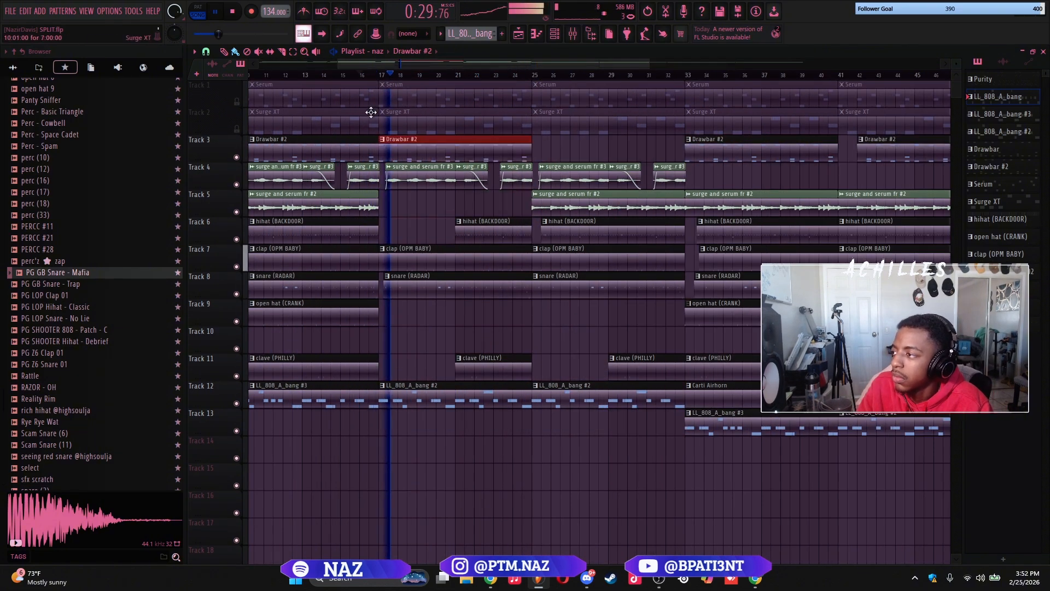
Consolidate the chopped surge and serum fr #3 clips at bars 17 to 25 into one WAV clip and close the equalizer windows
left_click_drag(384, 200, 515, 179)
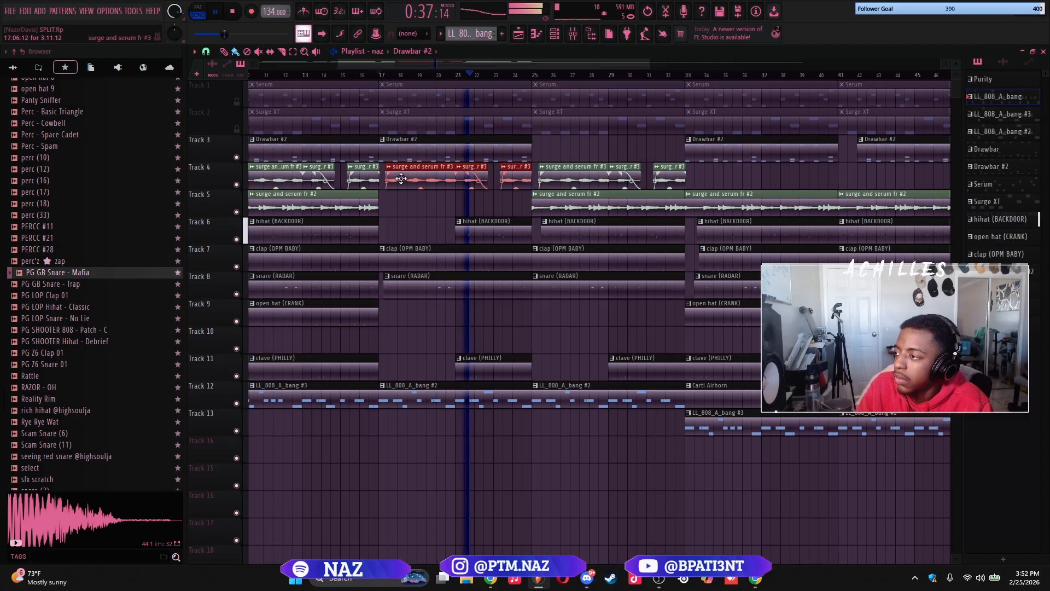
key("ctrl+alt+c")
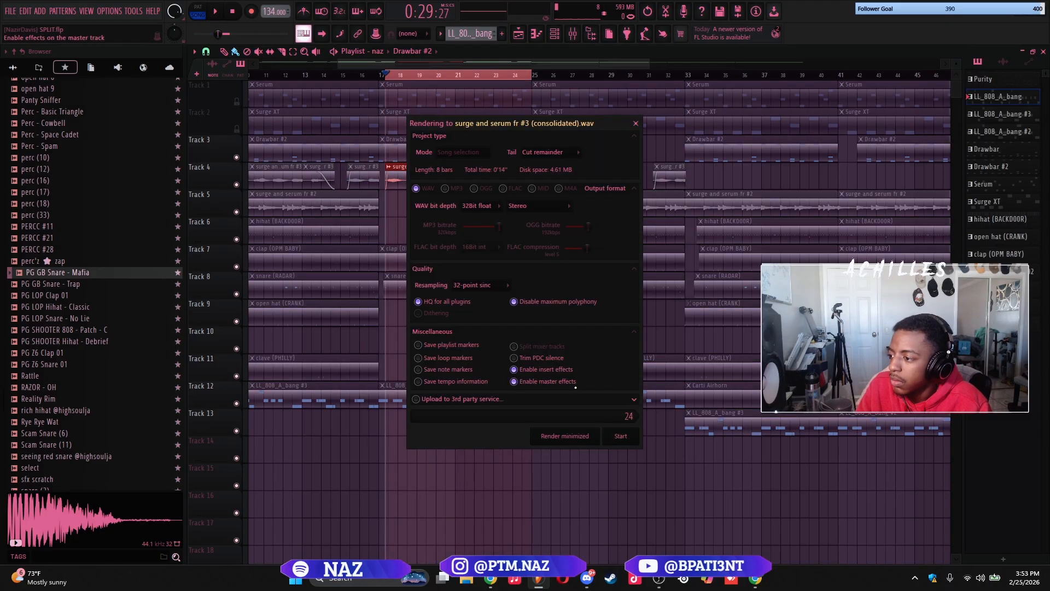
left_click(613, 442)
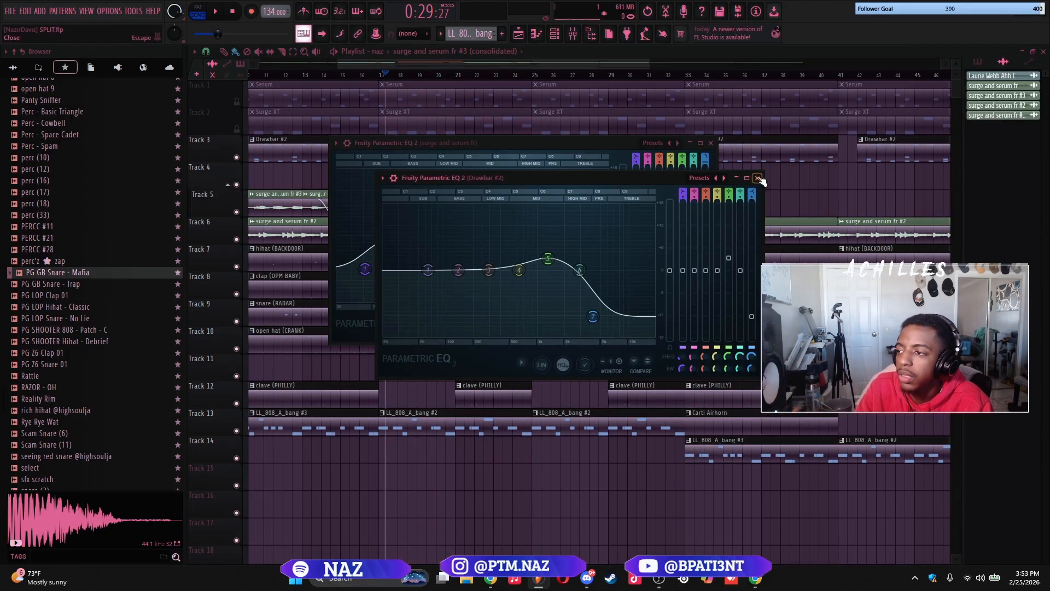
left_click(758, 177)
left_click(710, 143)
scroll(404, 210, "up", 3)
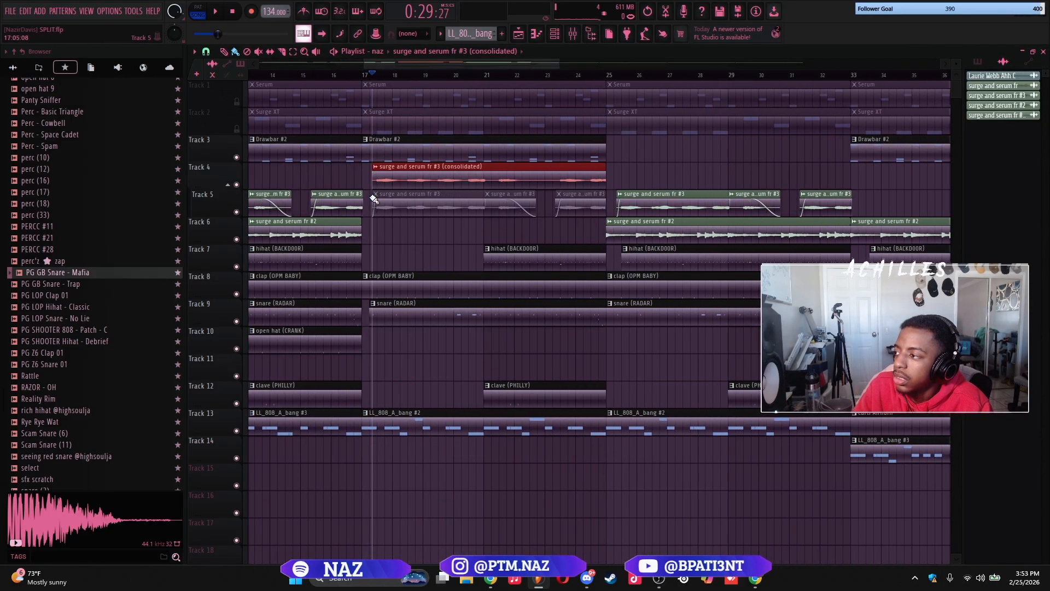
Set the consolidated surge and serum fr #3 clip's time-stretching mode to Stretch and lower its pitch
left_click(480, 206)
left_click(529, 178)
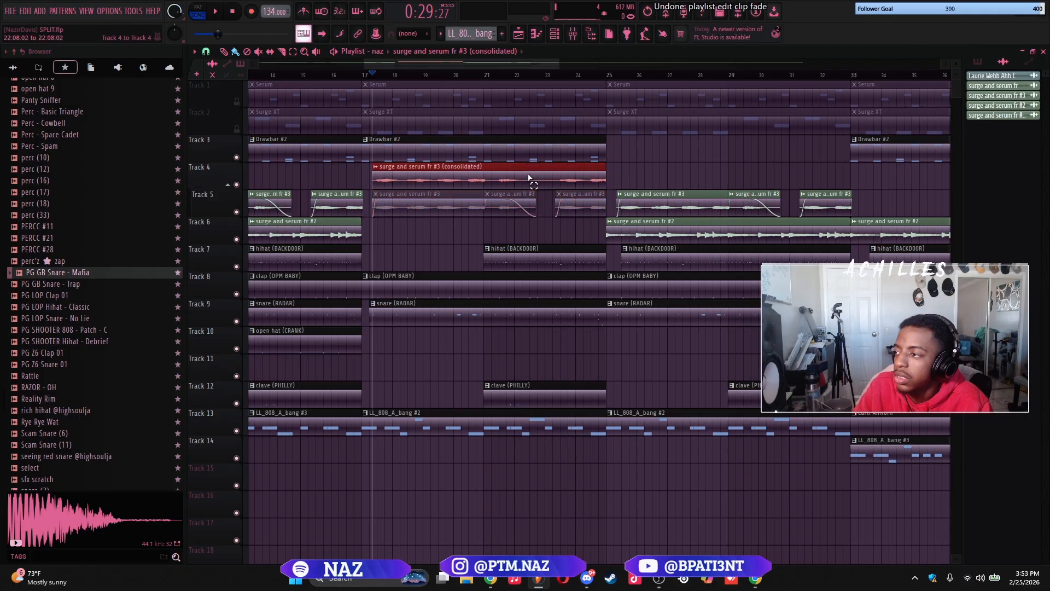
double_click(511, 187)
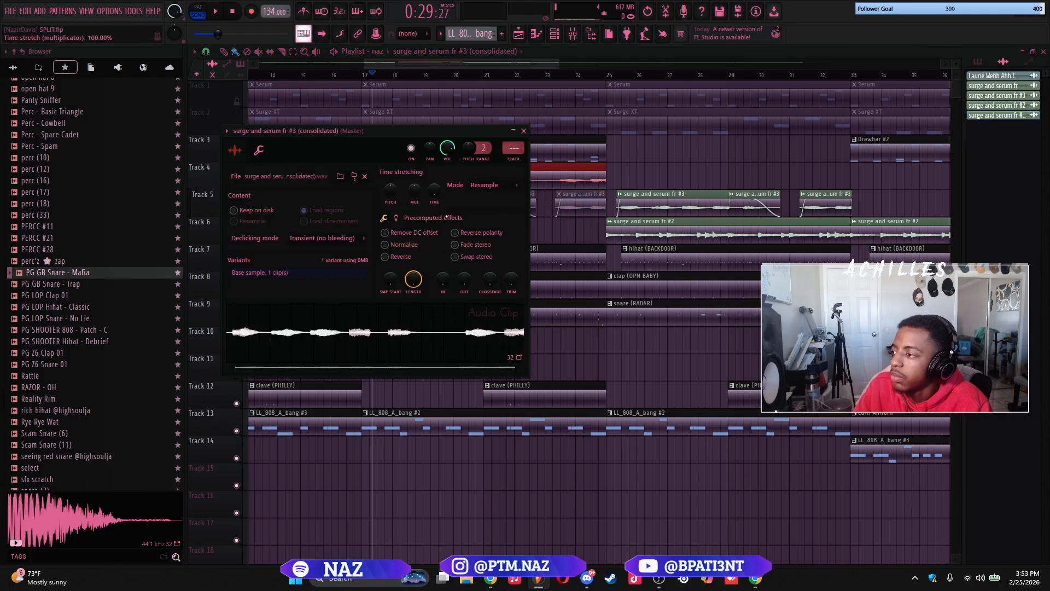
left_click(490, 187)
left_click(485, 218)
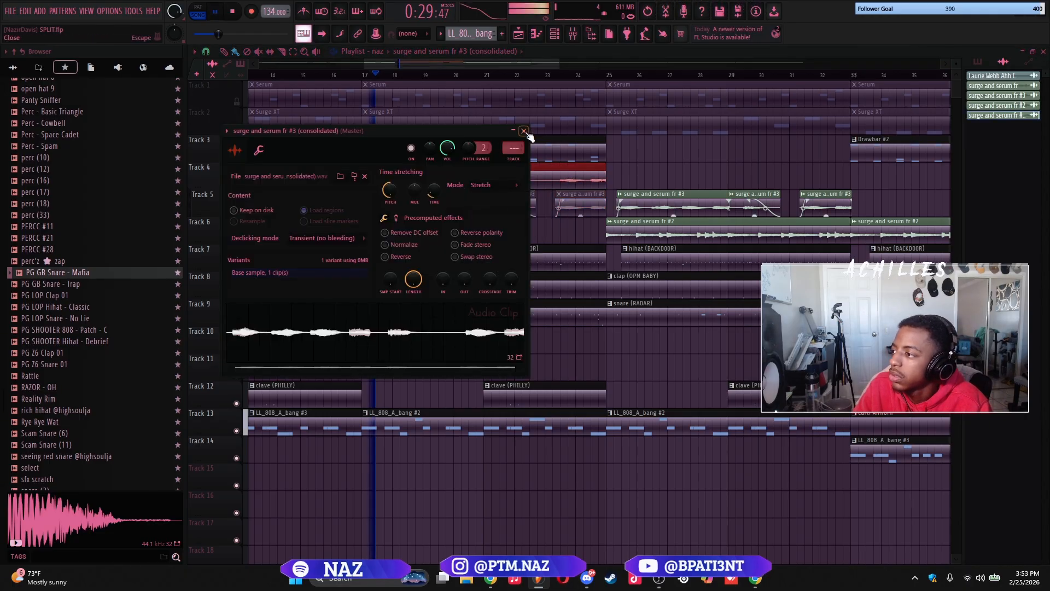
left_click(525, 132)
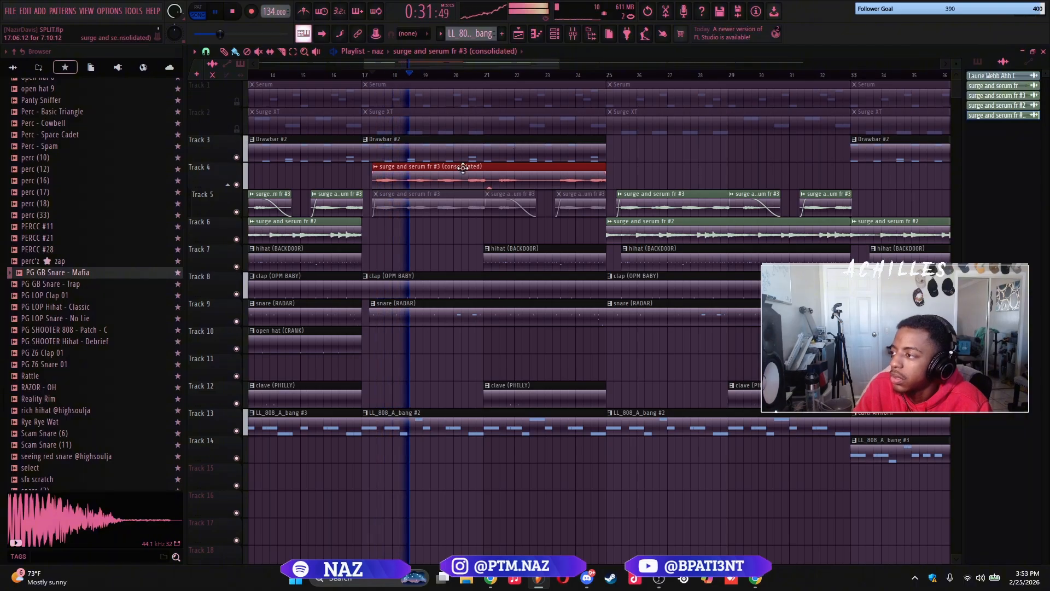
Listen to the consolidated surge and serum fr #3 clip in the arrangement and duplicate it to bar 25 on Track 4
scroll(490, 186, "down", 3, "ctrl")
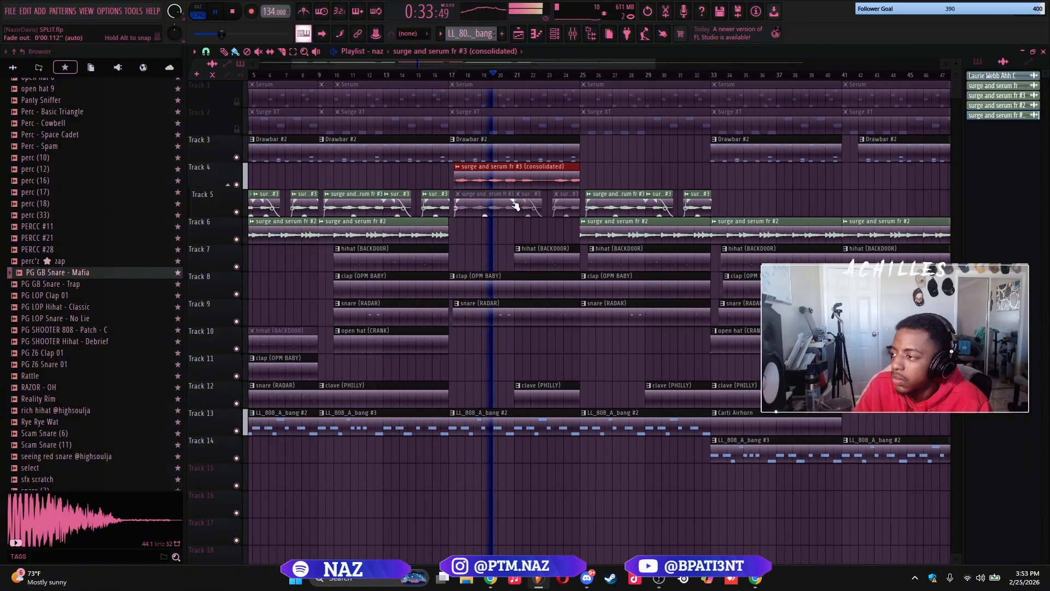
scroll(514, 206, "down", 1, "alt")
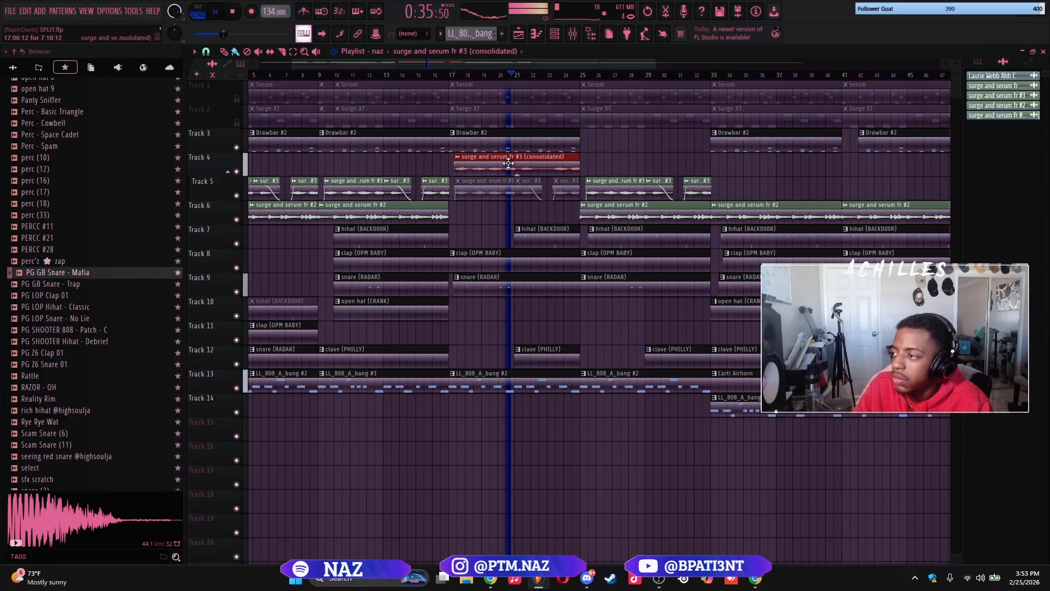
key("ctrl+b")
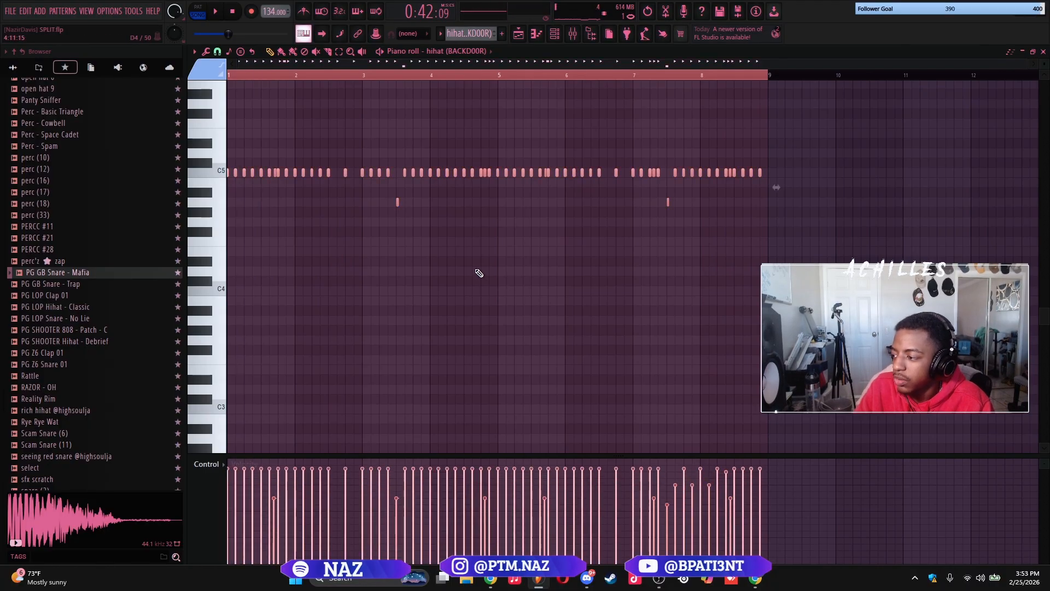
Slightly randomize the velocity and pan levels of the hihat (BACKDOOR) notes
key("alt+r")
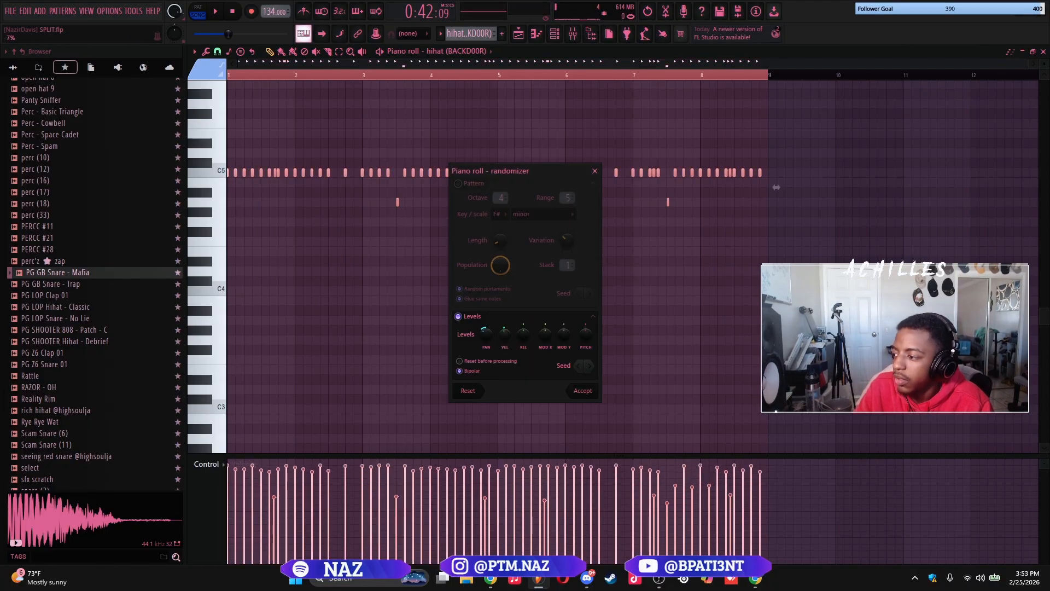
left_click_drag(484, 340, 485, 332)
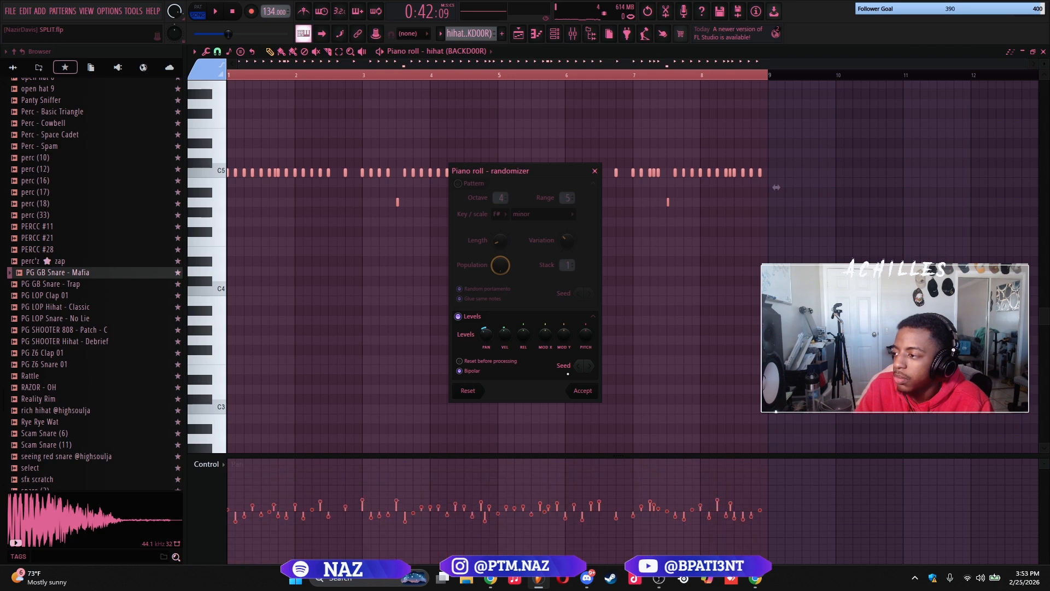
left_click(591, 393)
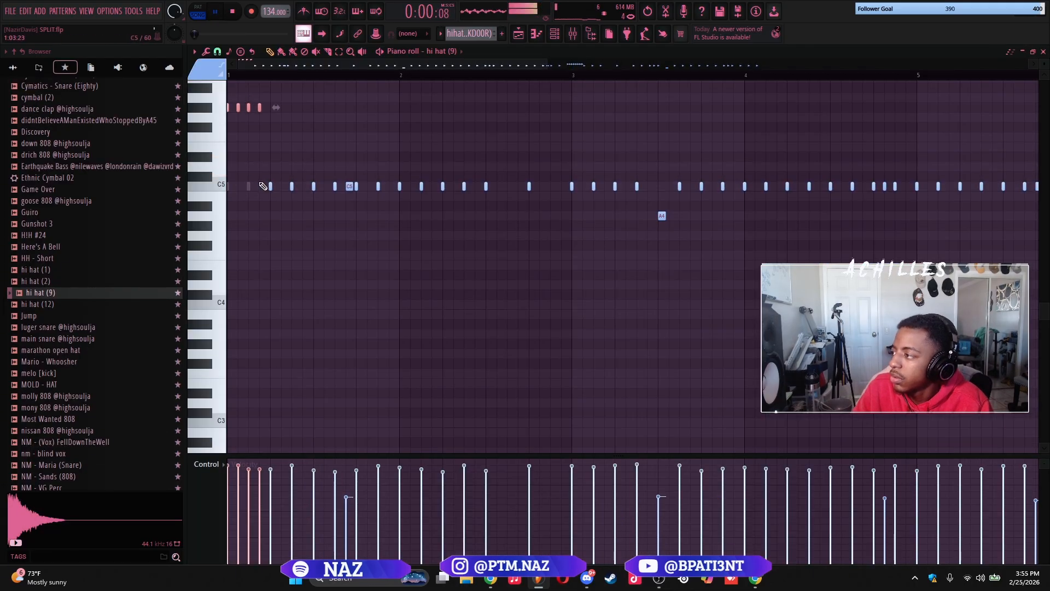
Delete the C5 notes after the opening roll in the hi hat (9) piano roll and select the notes near bar 3
left_click_drag(241, 171, 312, 218)
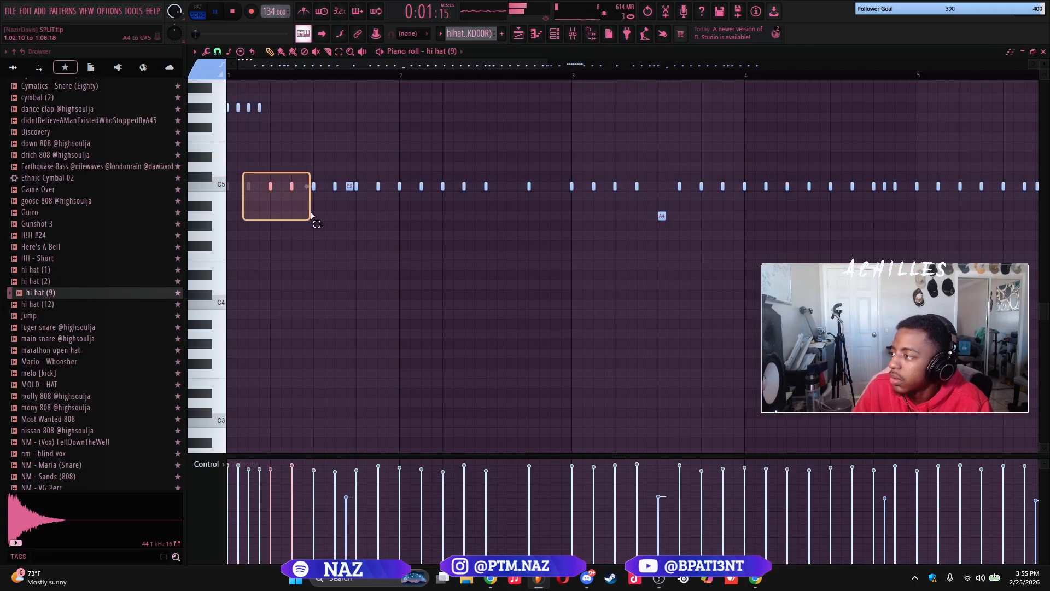
key("Delete")
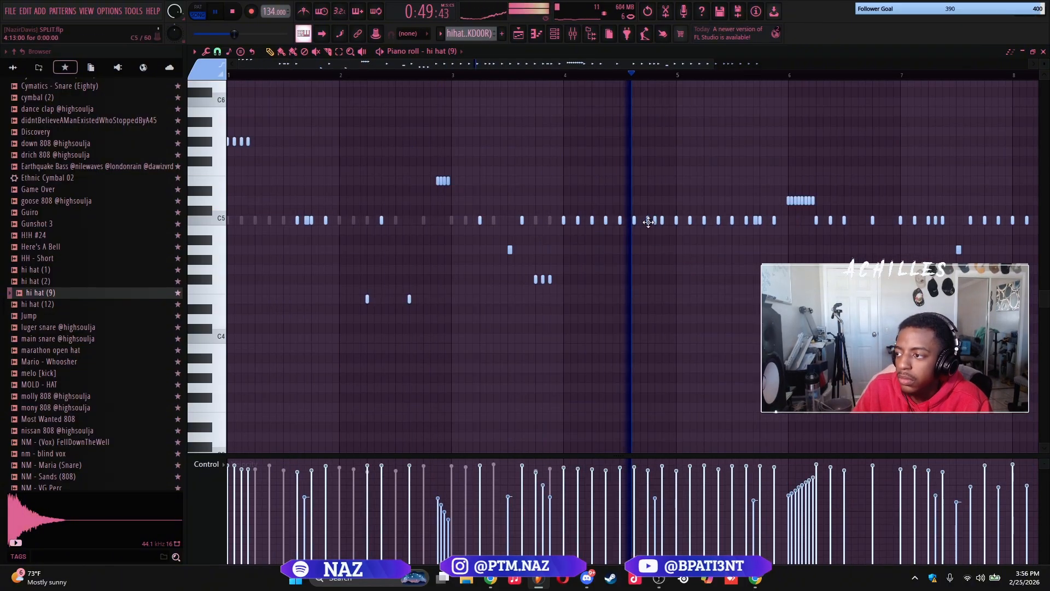
left_click_drag(503, 169, 527, 208)
key("space")
Show the channel rack and open the hi hat (9) notes in the piano roll
key("F6")
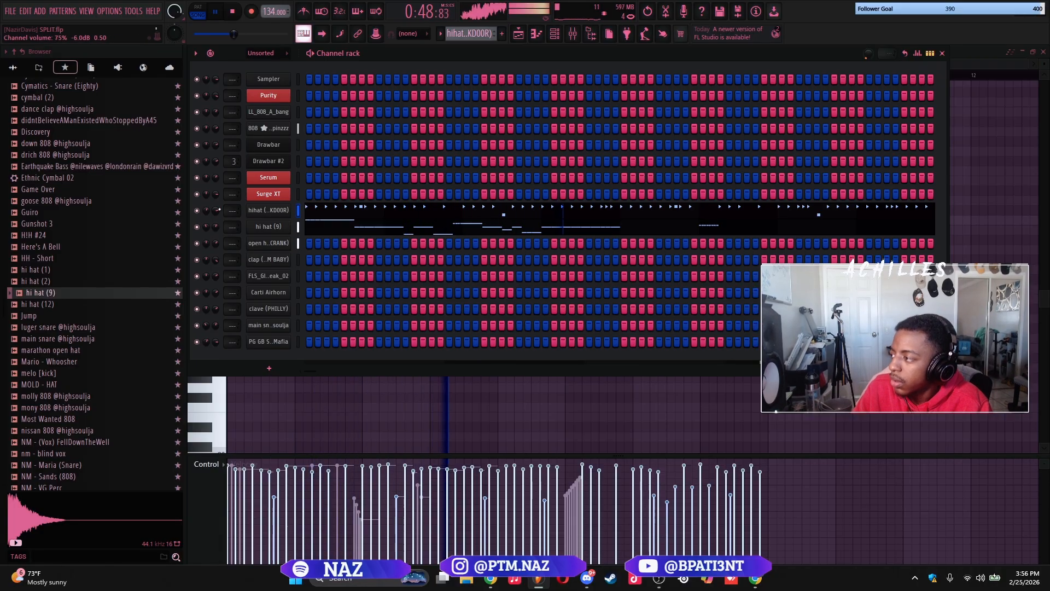
left_click(310, 224)
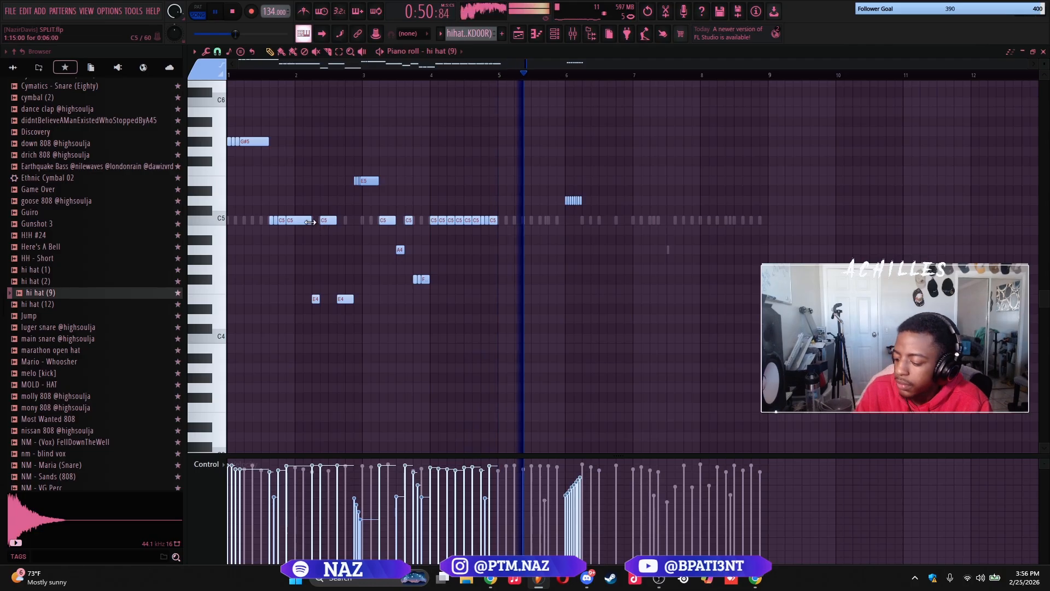
key("Down")
key("Down")
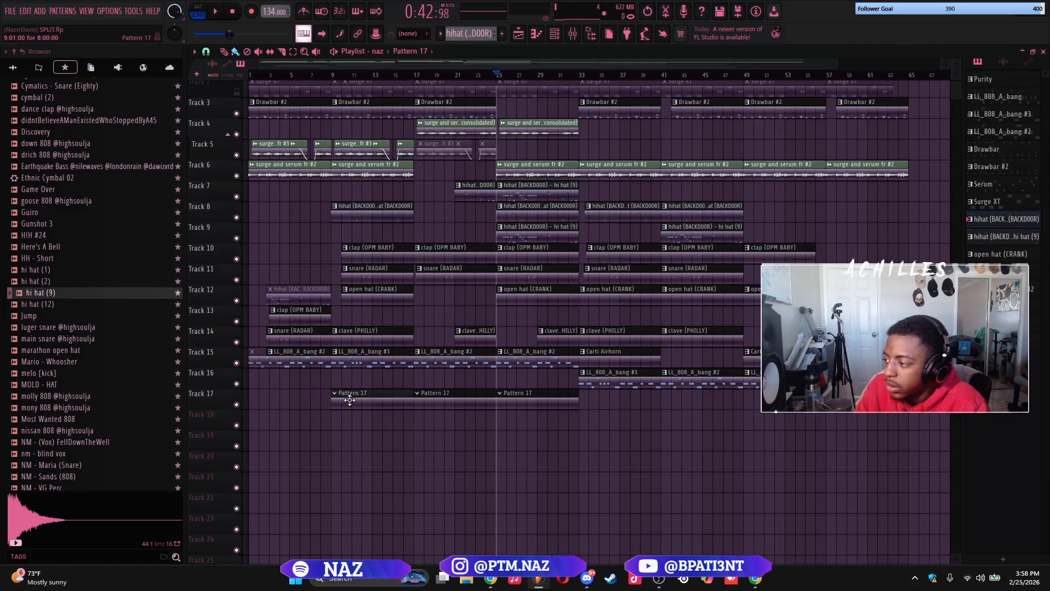
Select bars 25 to 33 in the playlist and open the patch directory list in Omnisphere
left_click_drag(587, 79, 496, 79)
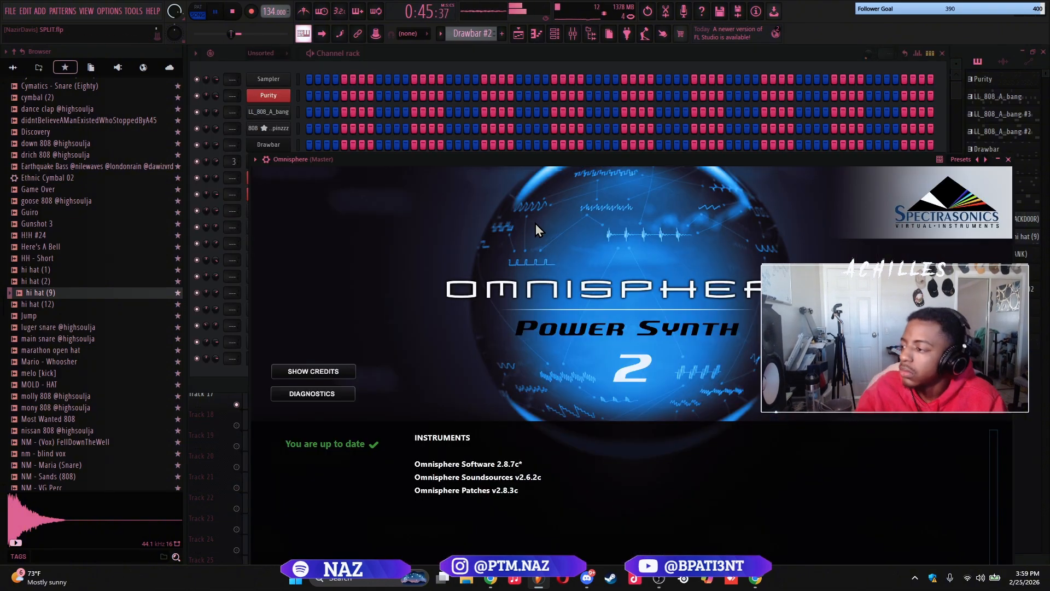
left_click(536, 226)
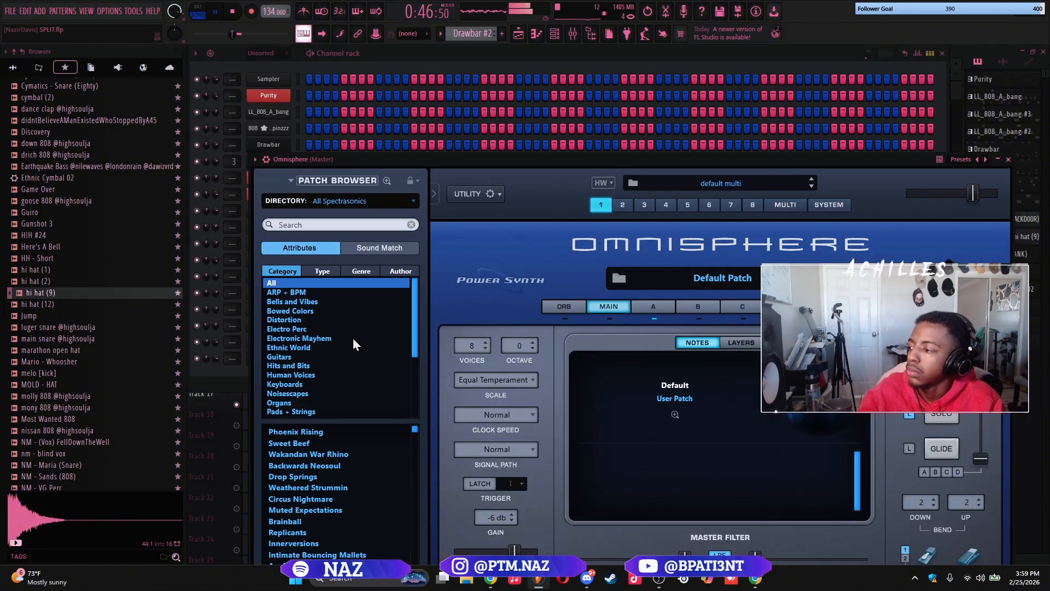
left_click(362, 201)
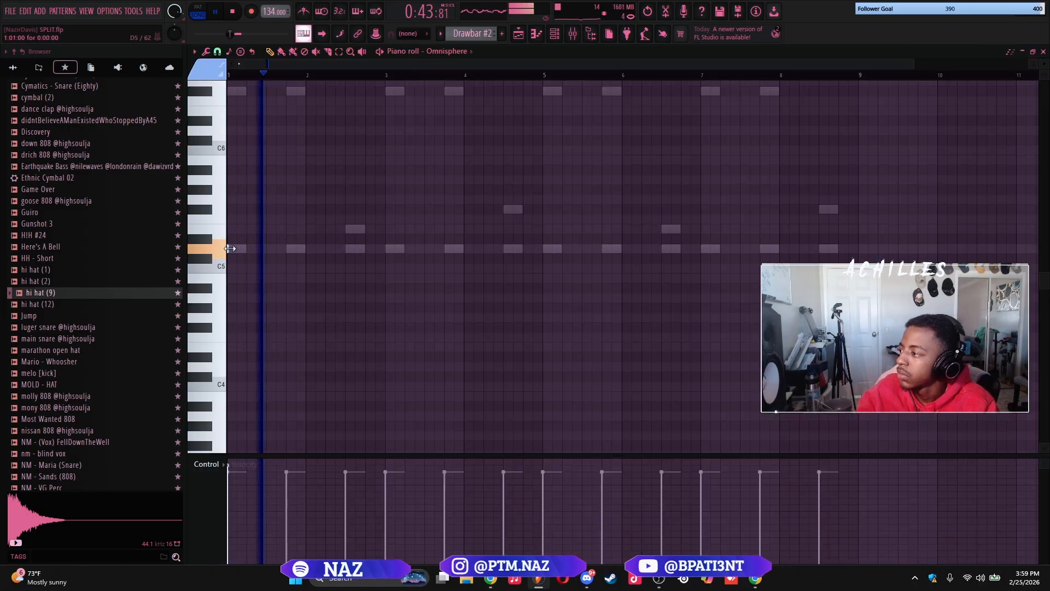
Draw D5 and F#5 Omnisphere notes across bars 1 and 2, then a D5, F#5 and E5 phrase in bar 3
left_click_drag(230, 248, 285, 249)
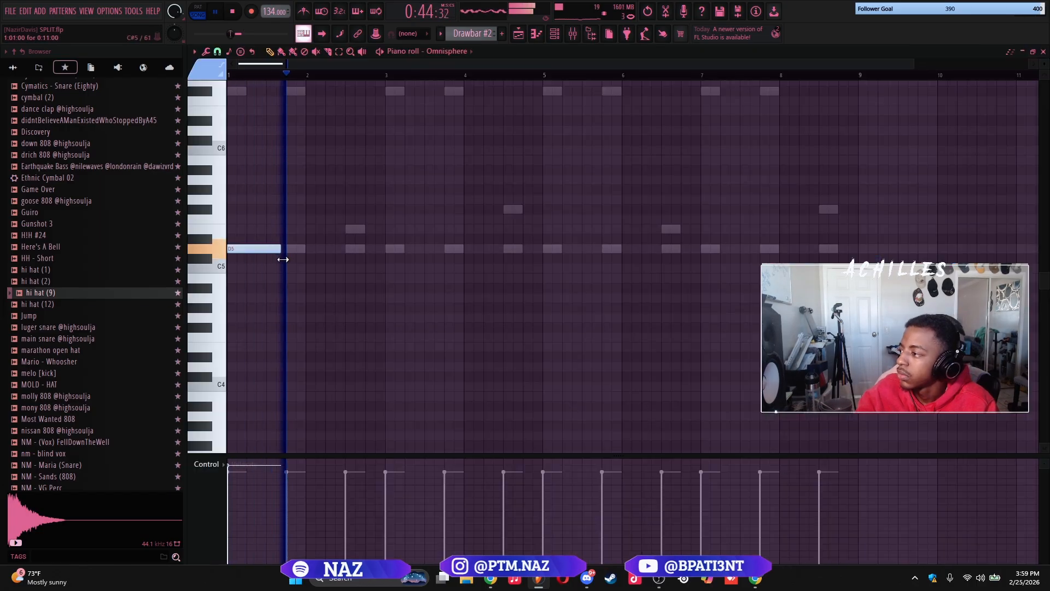
left_click(293, 209)
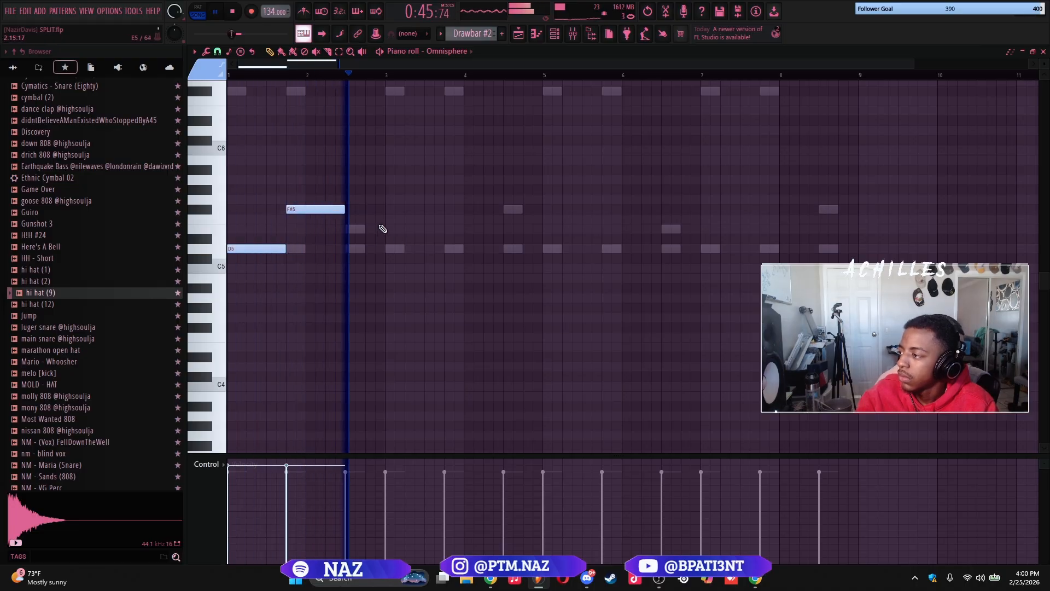
key("space")
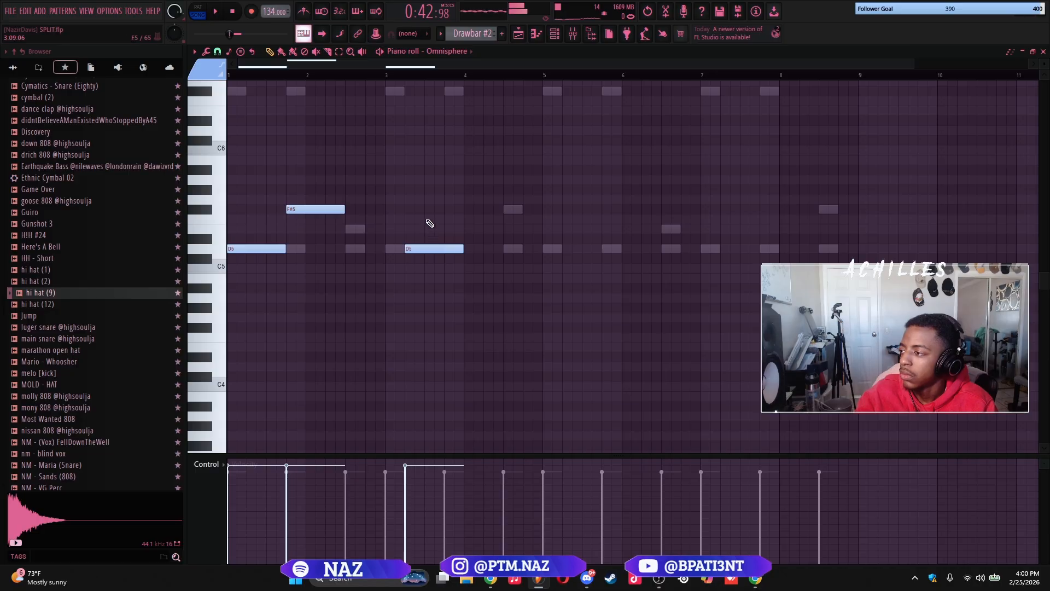
key("space")
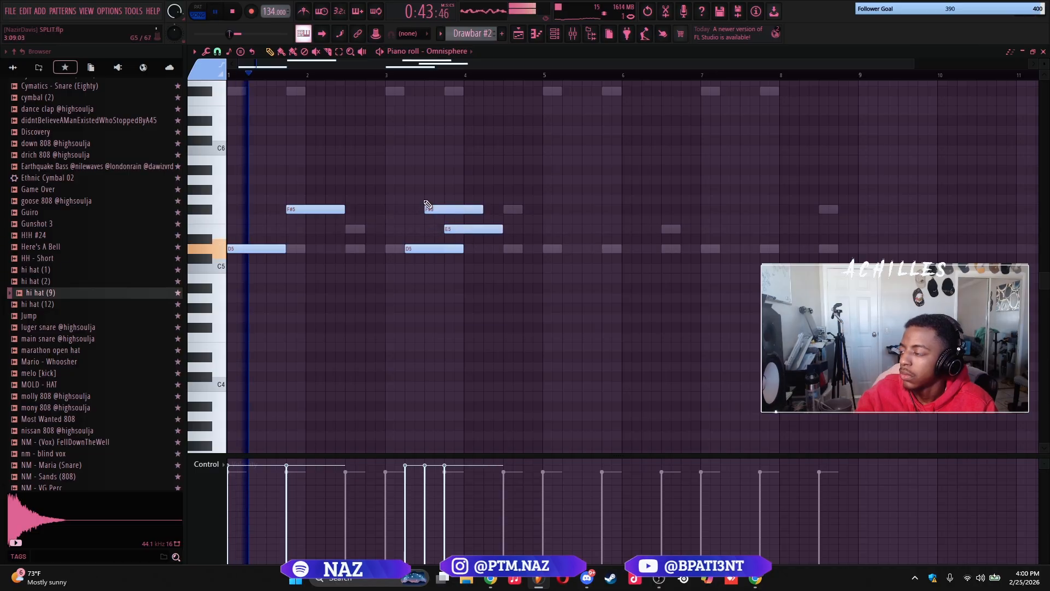
Shorten bar 3's D5 and F#5 notes to about one beat each and stretch its E5 to about three beats
left_click_drag(421, 193, 495, 306)
key("shift+d")
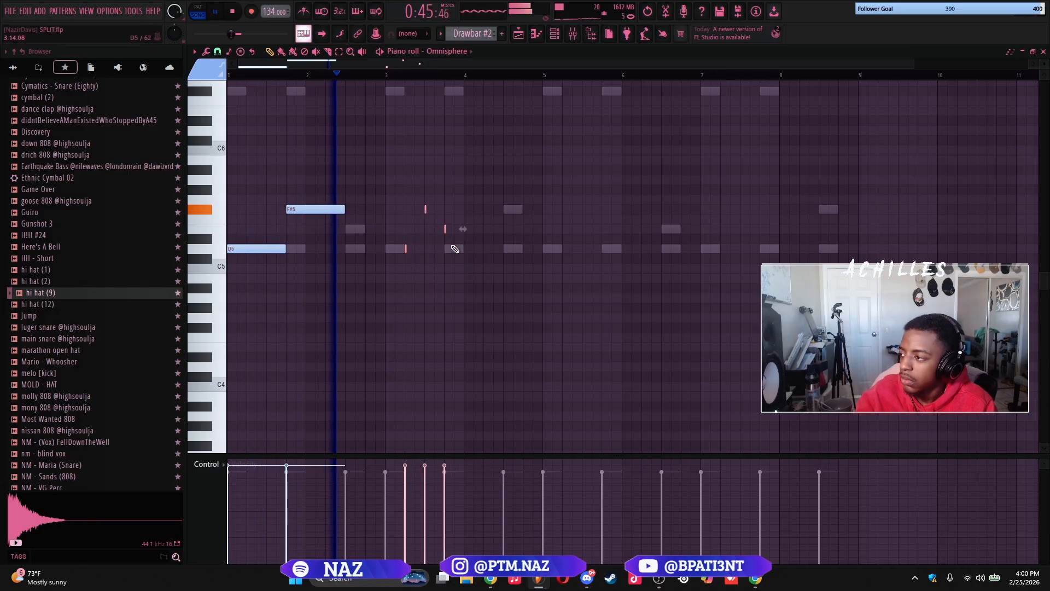
left_click_drag(447, 228, 500, 229)
left_click(470, 275)
Continue the Omnisphere melody with a B5 at bar 5, a D6 in bar 6 and a higher note at bar 7
left_click(550, 160)
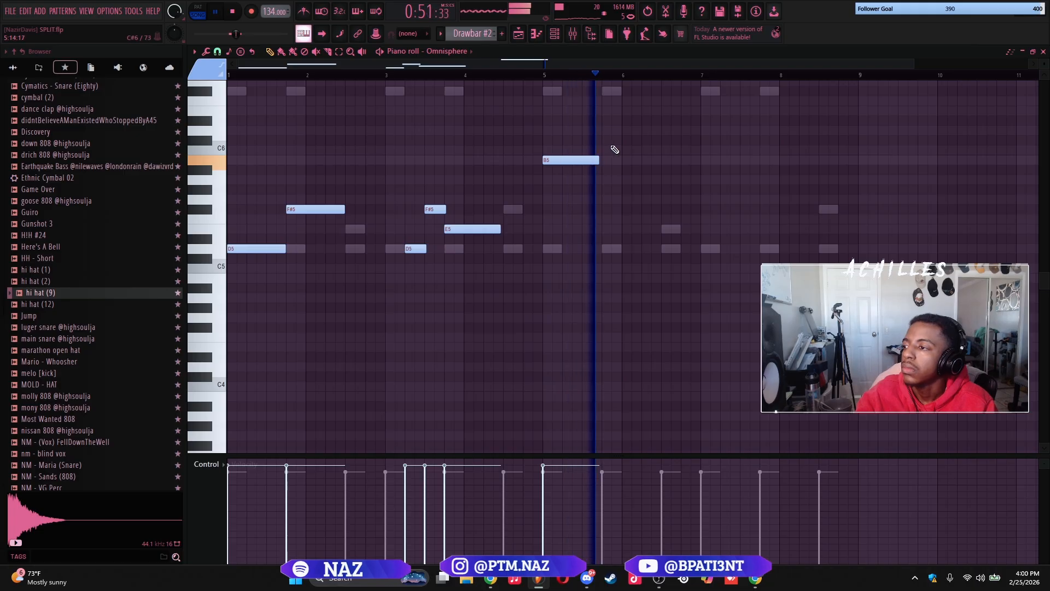
left_click(648, 130)
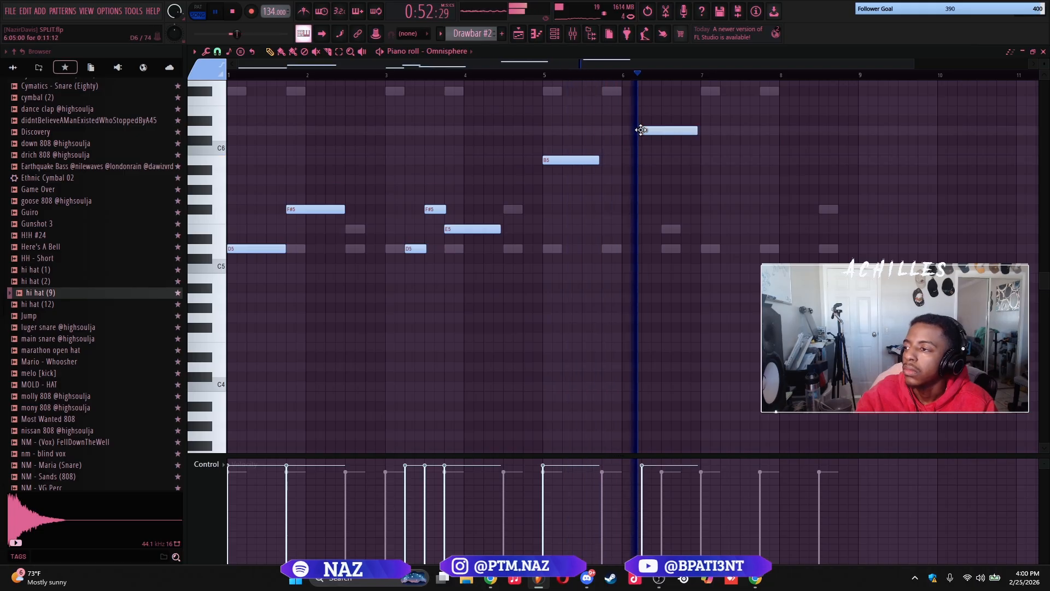
left_click(707, 90)
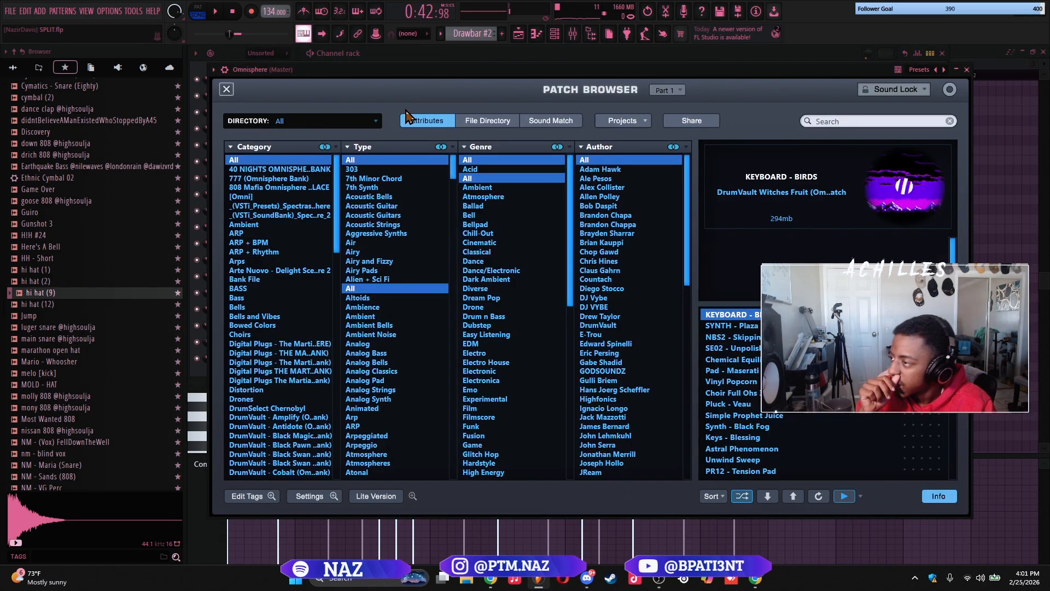
Load a patch from the shuffled list, SYNTH - Drone, into Omnisphere's Part 2 and close the plugin
left_click(226, 90)
left_click(580, 116)
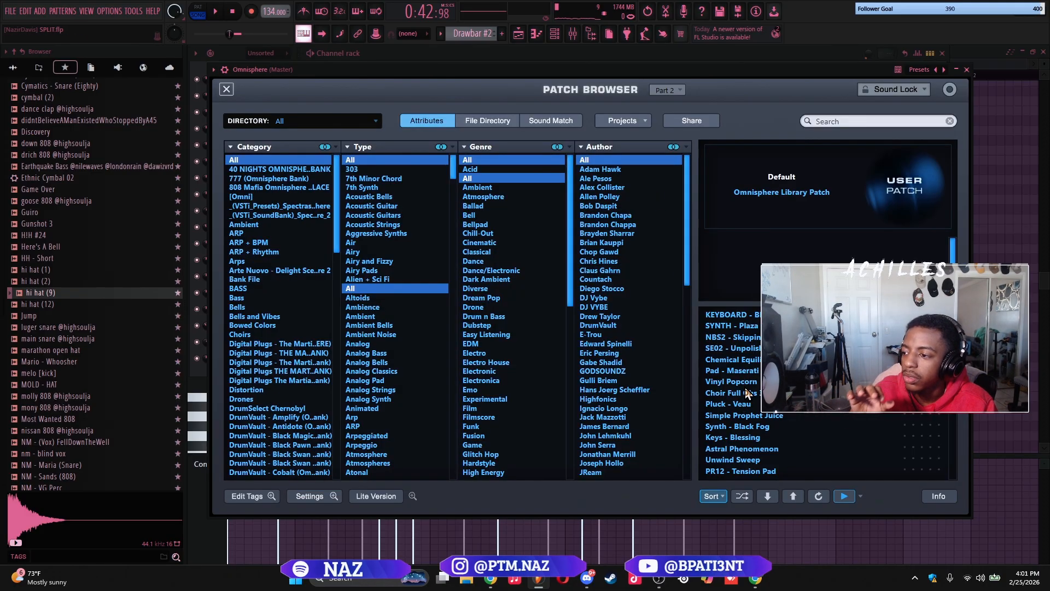
left_click(743, 495)
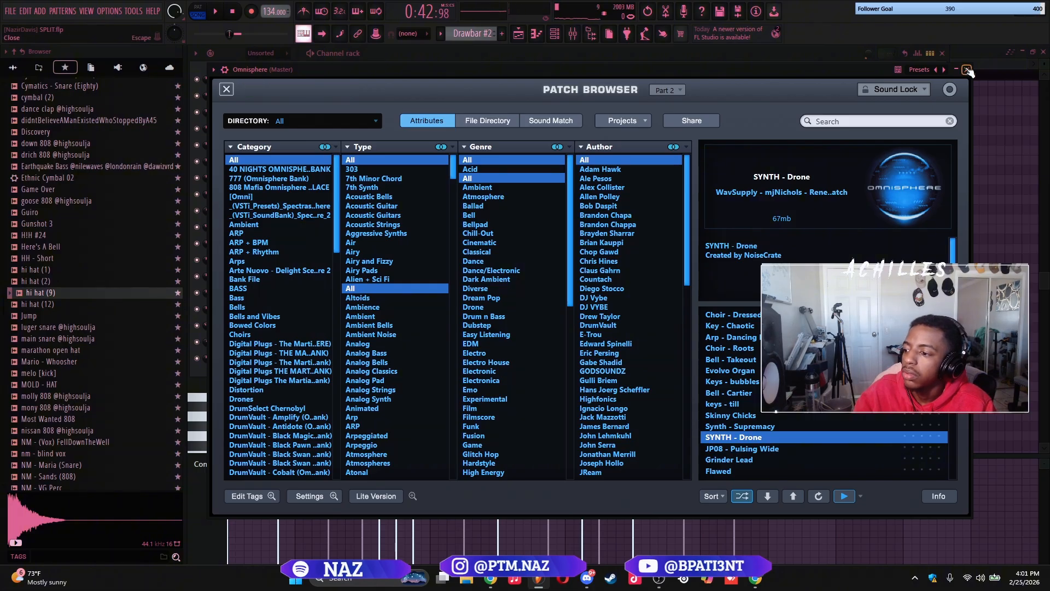
left_click(968, 70)
Draw D4-F#4-B4 and E4-G4-C#5 chords in bars 1 and 2 and duplicate them into bars 3 and 4
left_click(244, 338)
left_click(244, 290)
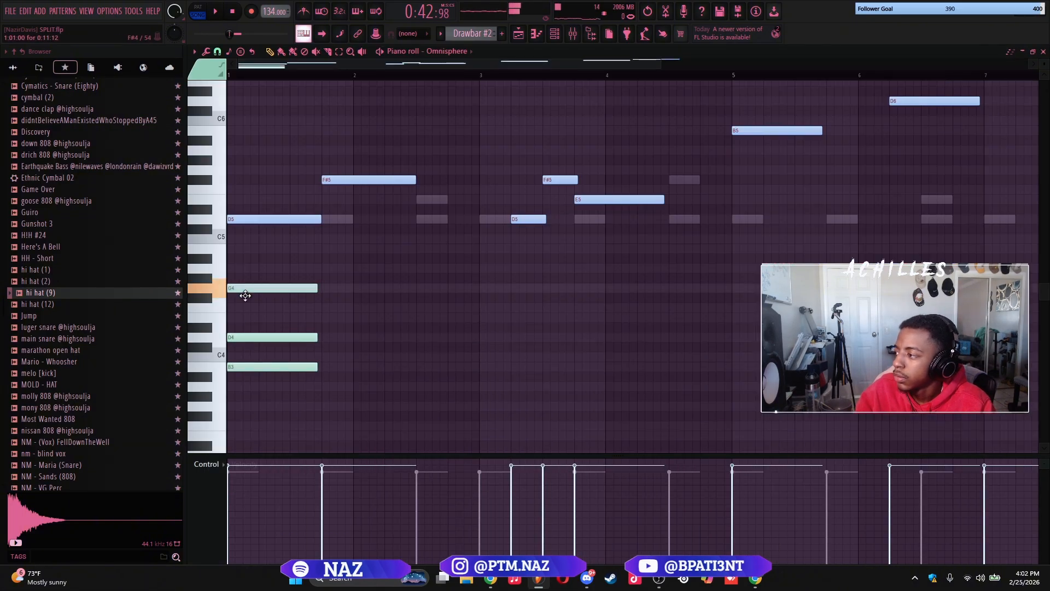
mouse_move(318, 340)
left_mouse_down()
mouse_move(495, 306)
mouse_move(495, 326)
left_mouse_up()
key("space")
left_click(426, 253, "ctrl")
left_click_drag(427, 239, 426, 229)
left_click_drag(541, 327, 421, 320)
left_click(474, 363, "ctrl")
key("ctrl+b")
scroll(694, 267, "down", 1)
key("space")
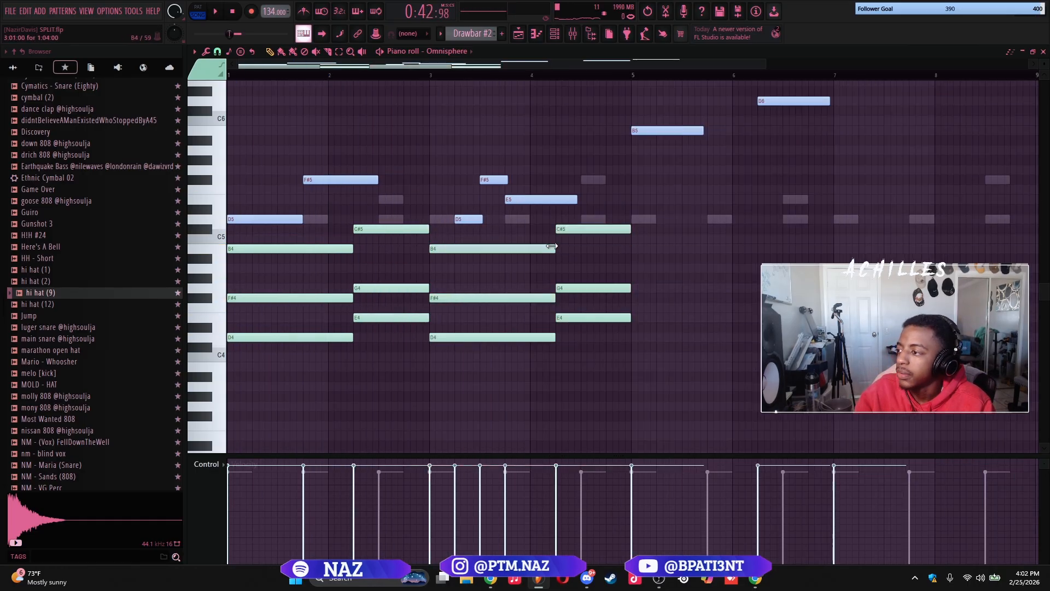
Lower the bar 4 chord's C#5 to A4 and its G4 to C#4, and duplicate the four-bar chord progression
left_click_drag(567, 230, 567, 268)
left_click_drag(566, 288, 565, 347)
left_click_drag(643, 366, 233, 229)
key("ctrl+b")
scroll(601, 190, "down", 1)
key("space")
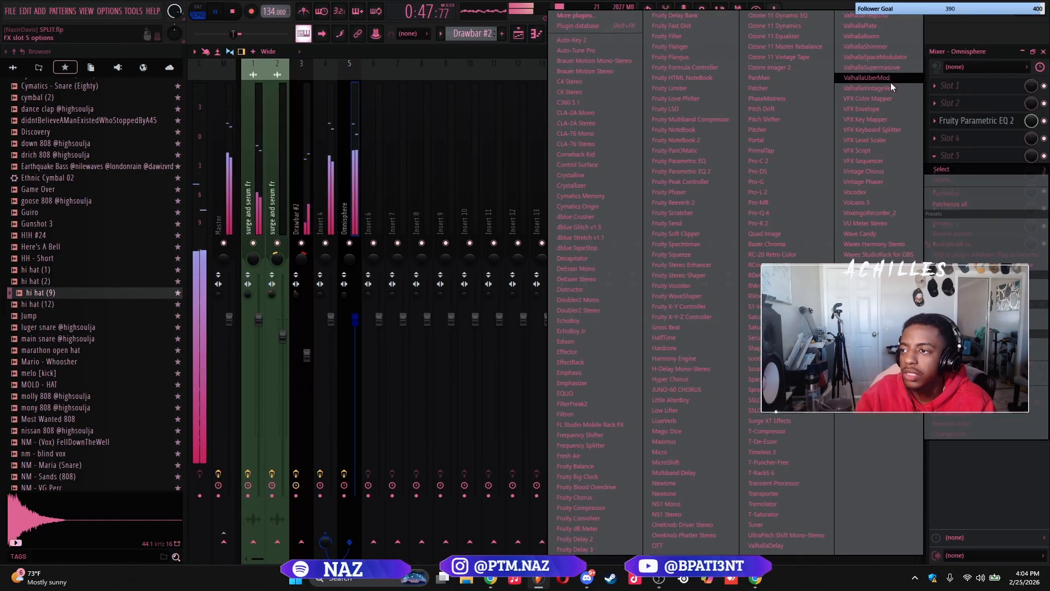
Insert ValhallaVintageVerb in slot 5 of the Omnisphere mixer track and set its mode to Ambience
left_click(887, 89)
left_click(270, 279)
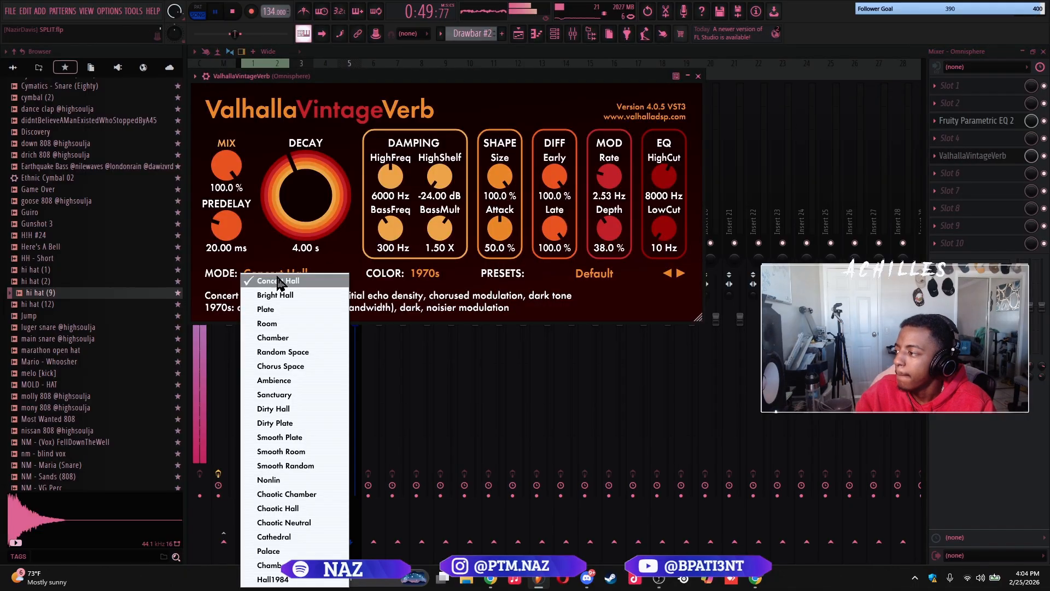
left_click(284, 382)
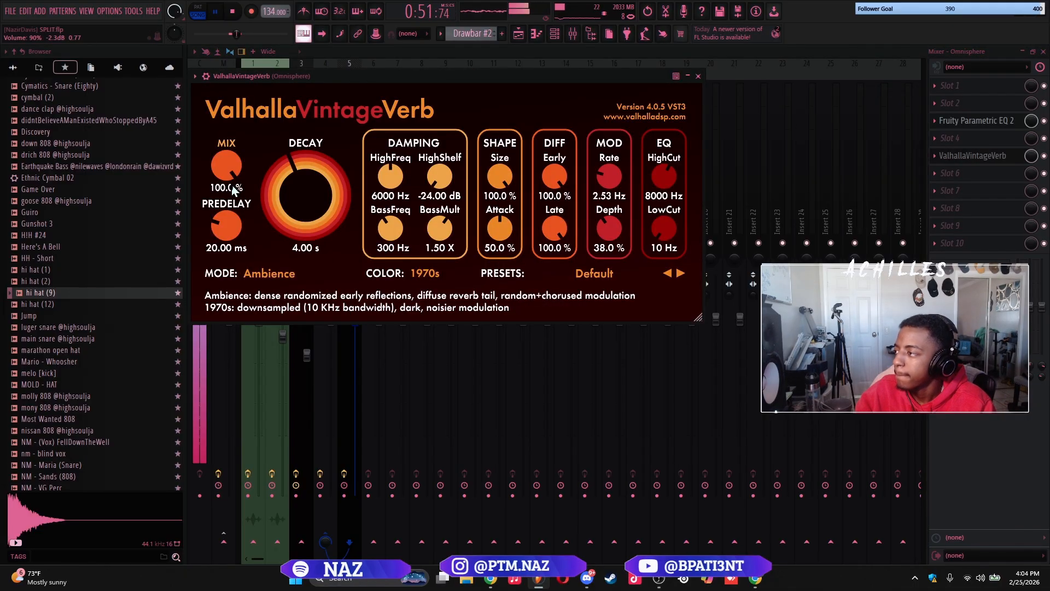
Set the Omnisphere reverb to 3.50 ms predelay, about 27% mix, 3.10 s decay and 350 Hz low cut
left_click_drag(230, 225, 236, 247)
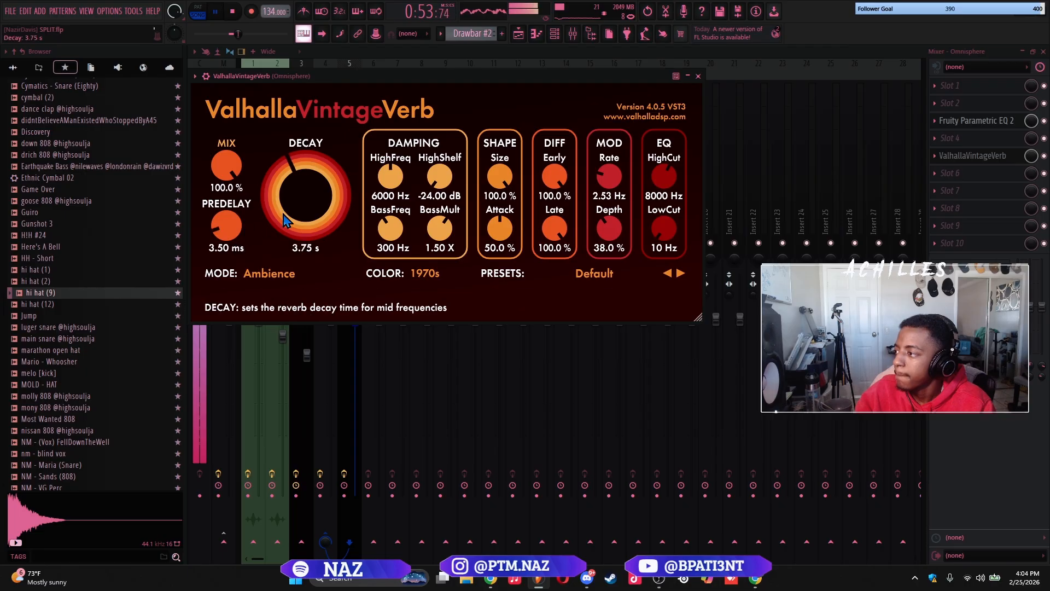
left_click_drag(228, 168, 239, 248)
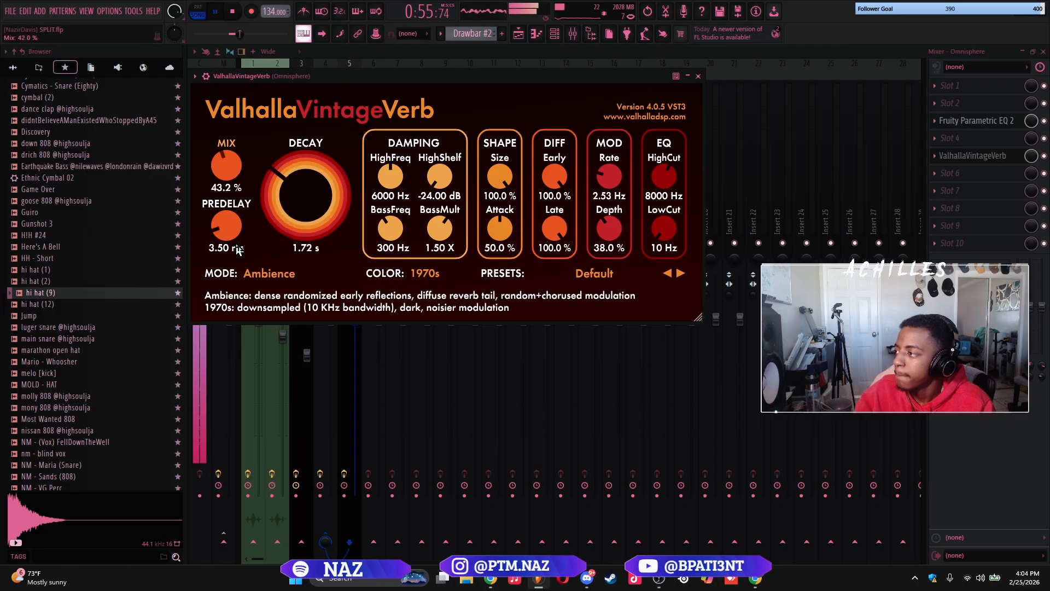
left_click_drag(662, 216, 661, 209)
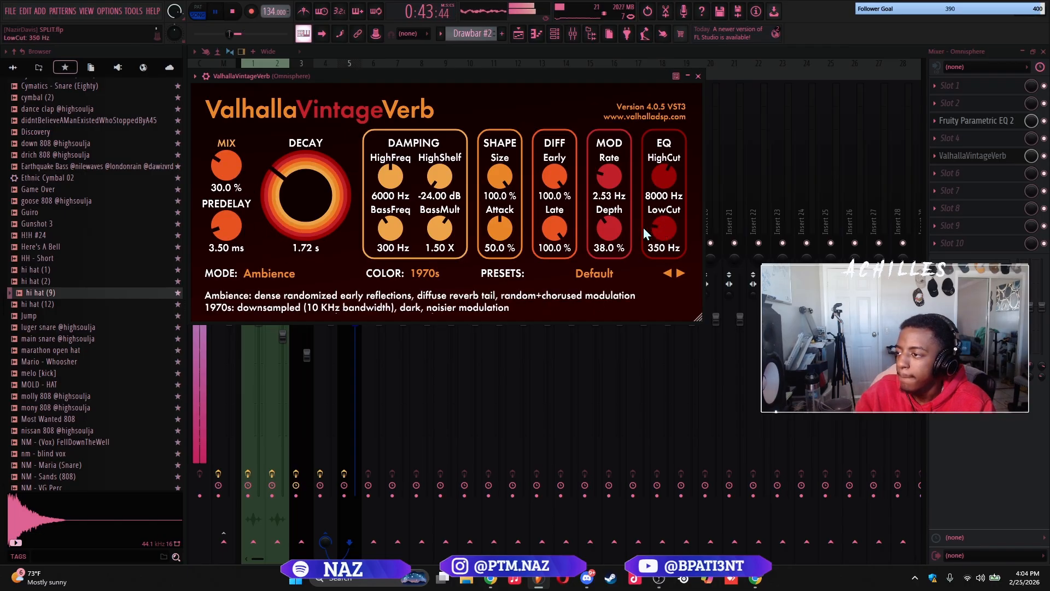
left_click_drag(227, 173, 229, 178)
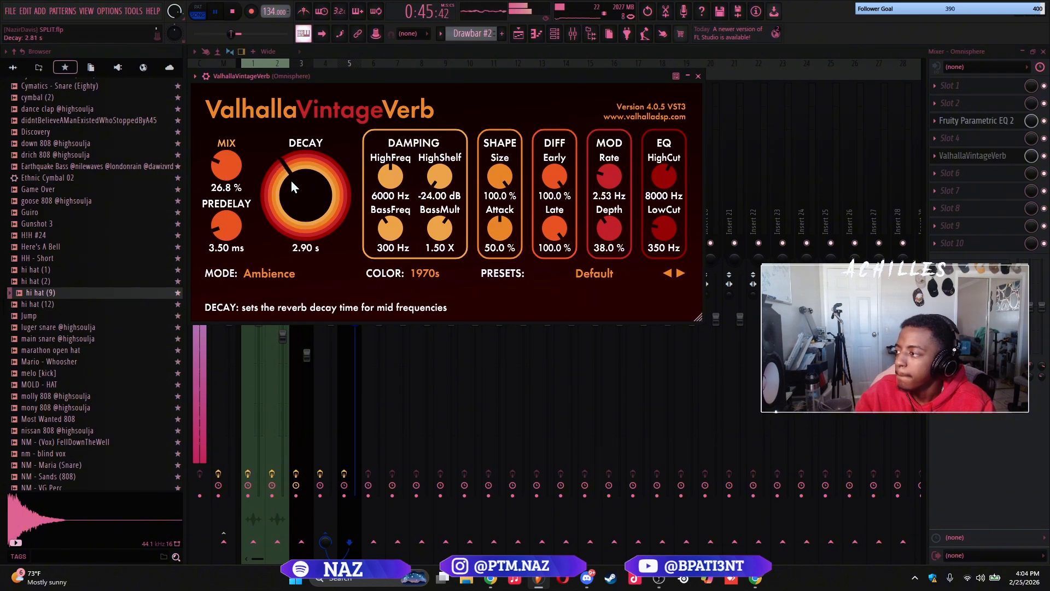
scroll(291, 186, "up", 2)
scroll(222, 170, "up", 1)
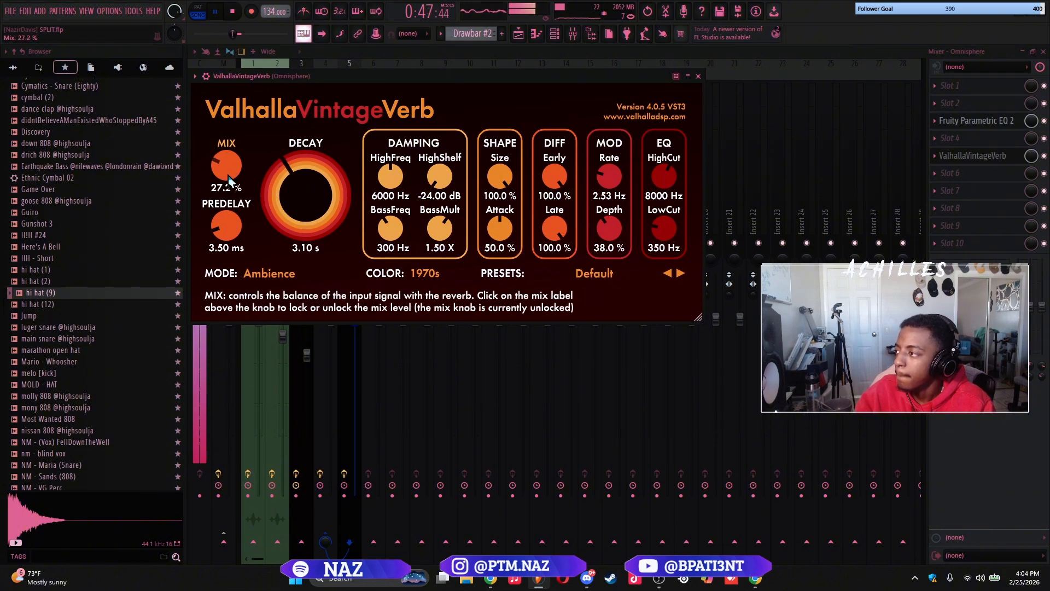
left_click(698, 76)
Unmute all the drum and 808 tracks in the playlist
key("F5")
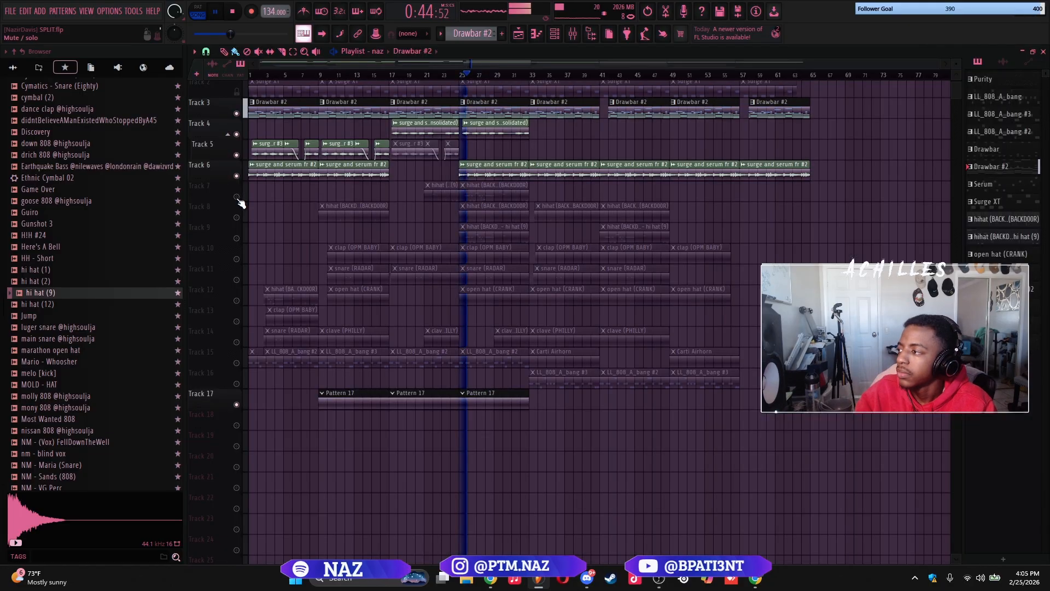
left_click(237, 217)
right_click(237, 218)
right_click(238, 218)
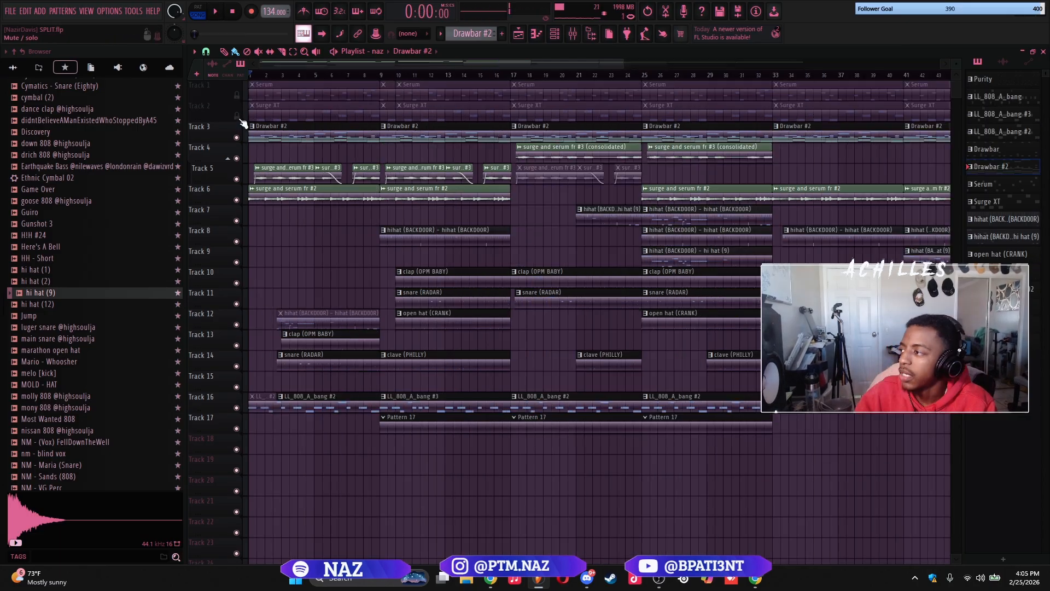
scroll(471, 180, "down", 2)
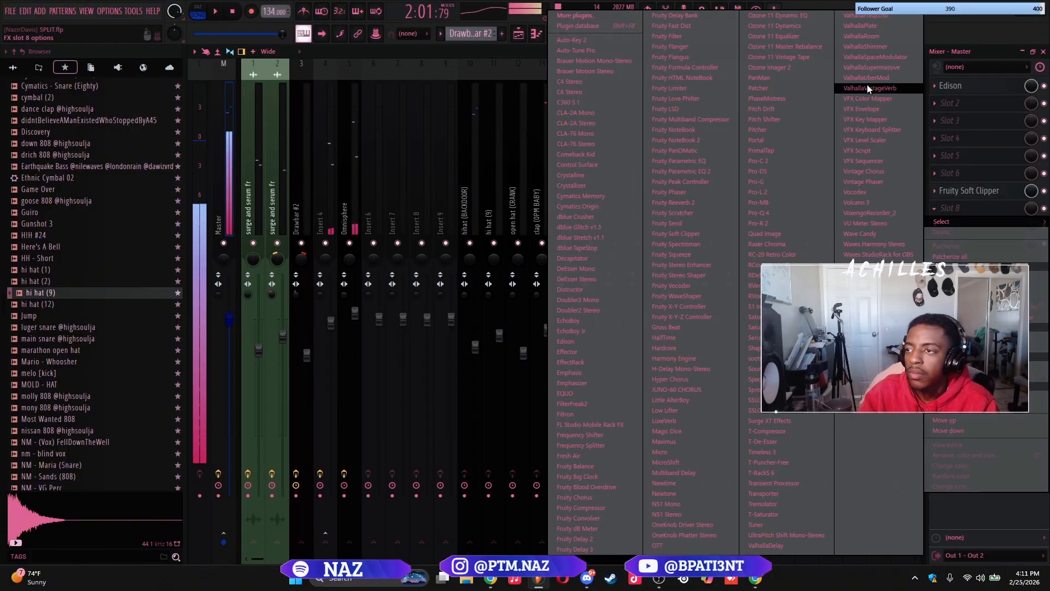
Insert S1 Imager Stereo in slot 8 of the master and widen the stereo image to about 1.38
left_click(766, 306)
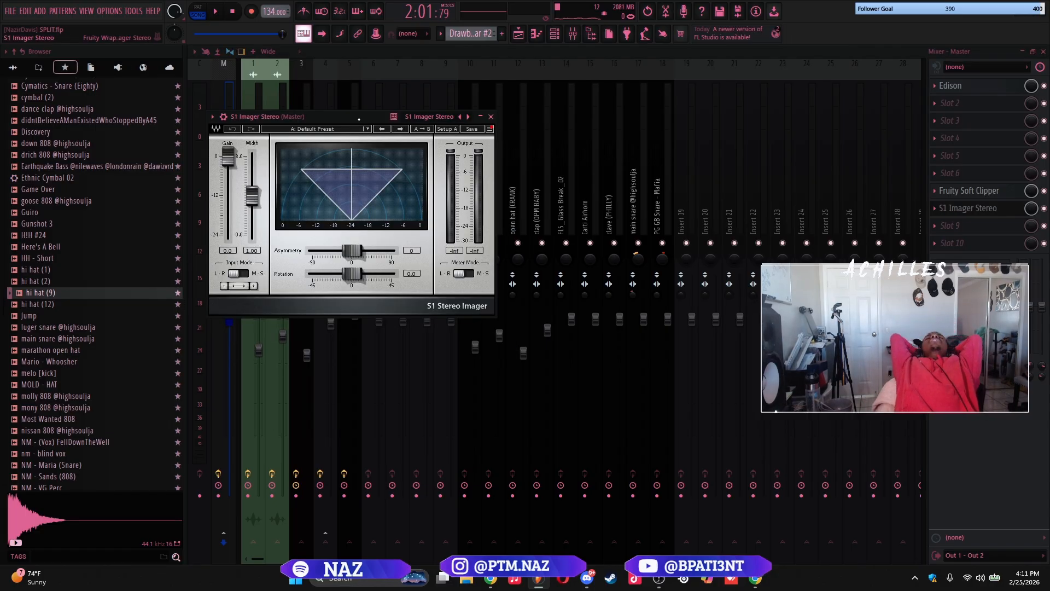
left_click_drag(359, 119, 573, 118)
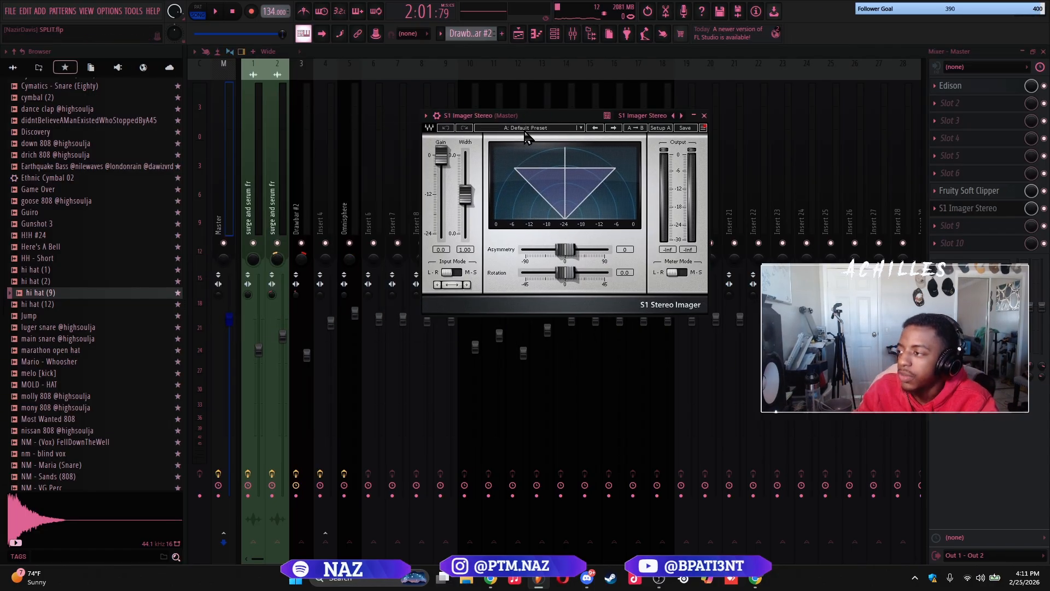
key("space")
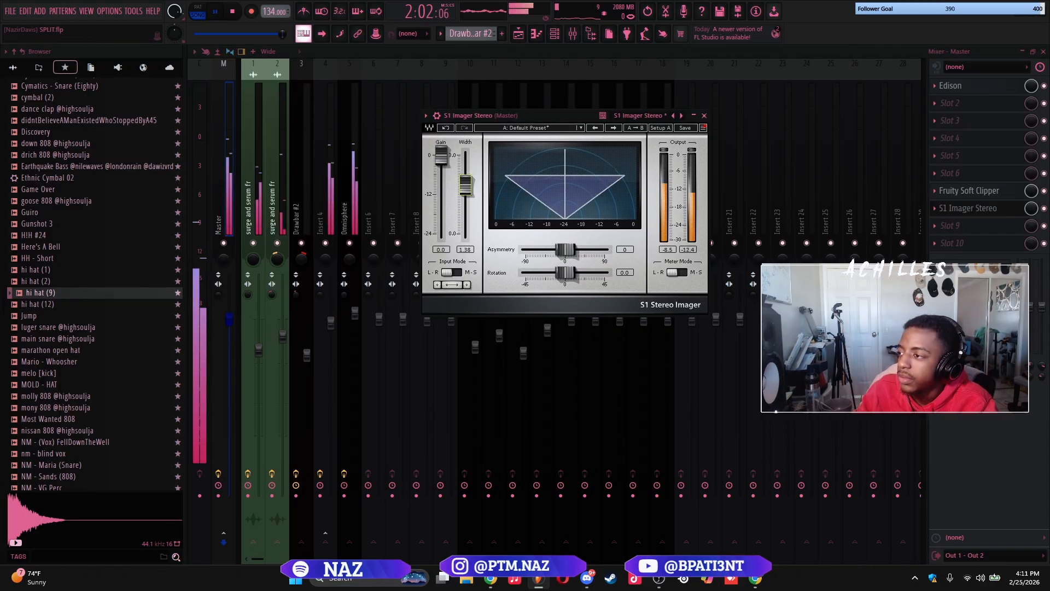
left_click_drag(465, 194, 466, 181)
Insert ValhallaVintageVerb in the master's slot 6, in Room mode with a 2.27 ms predelay
left_click(878, 88)
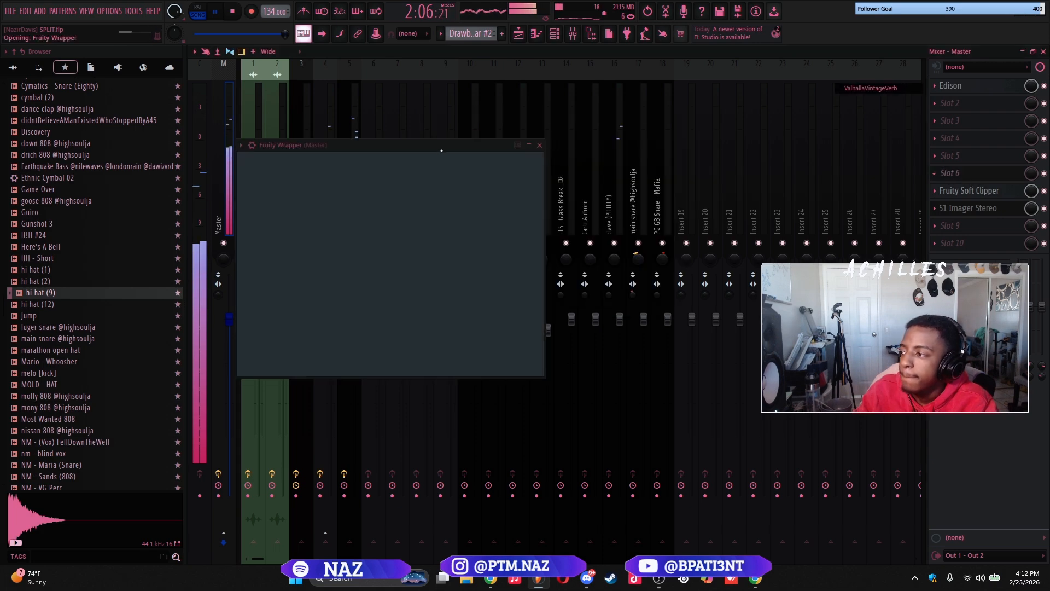
left_click_drag(460, 147, 473, 118)
key("space")
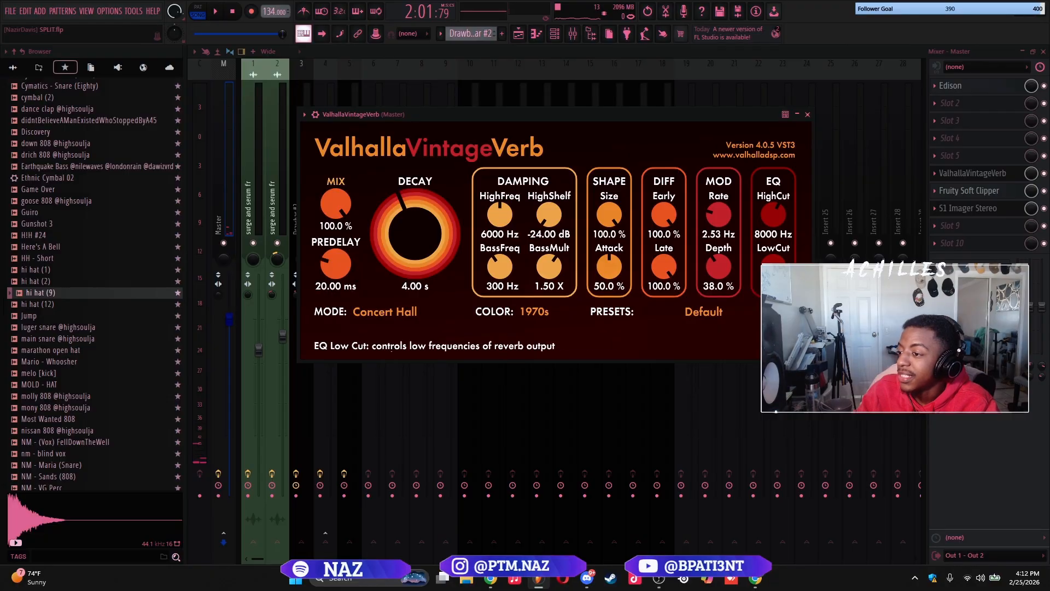
left_click(368, 311)
left_click(399, 358)
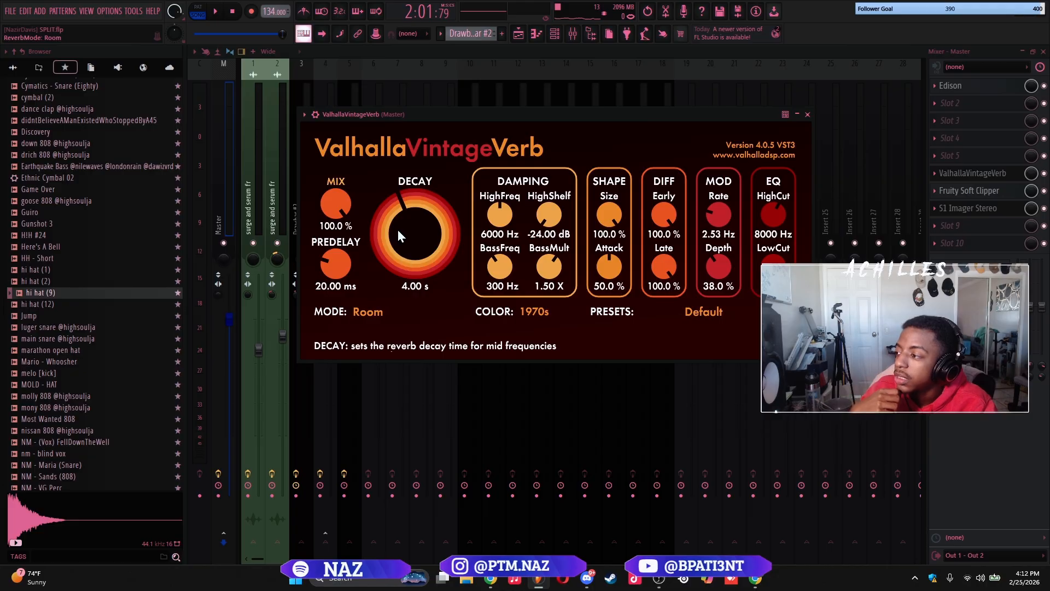
left_click_drag(339, 281, 339, 291)
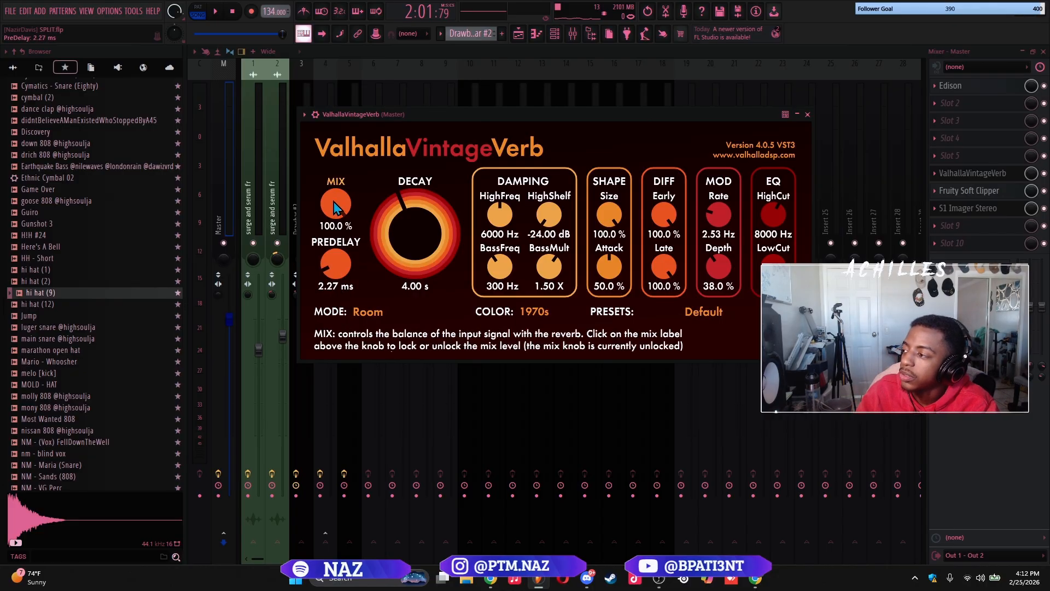
left_click_drag(375, 117, 375, 119)
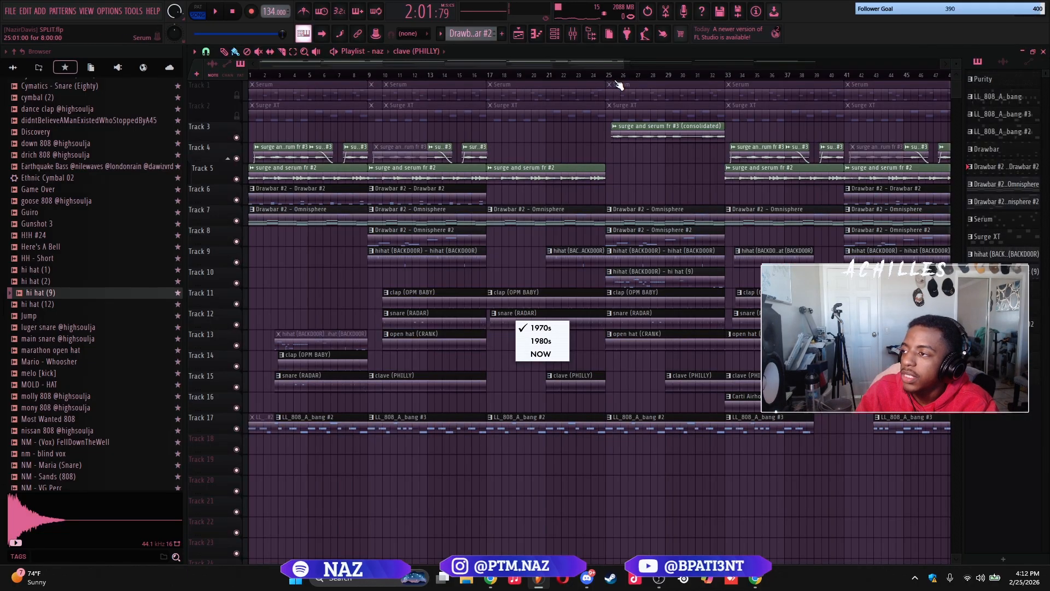
Play from bar 25 and audition the master reverb's 1980s and NOW colors before returning to 1970s
left_click(609, 75)
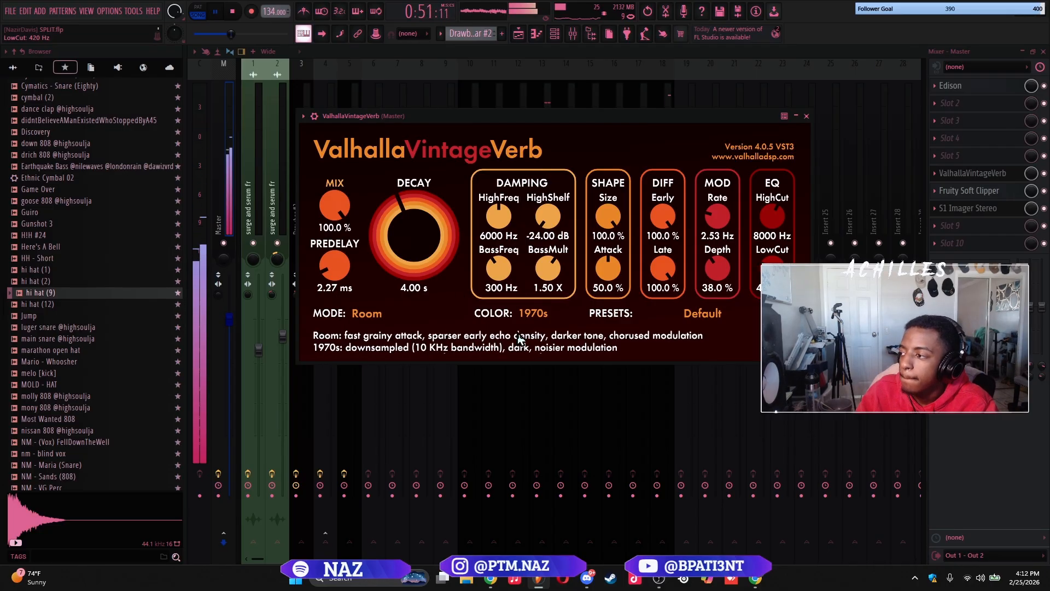
left_click(529, 316)
left_click(536, 345)
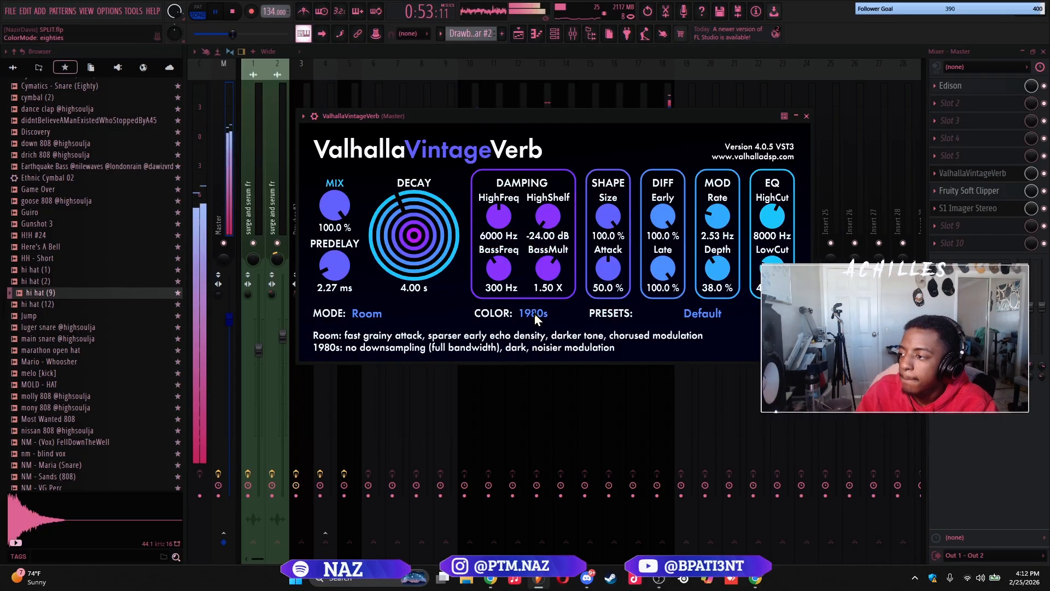
left_click(534, 313)
left_click(539, 328)
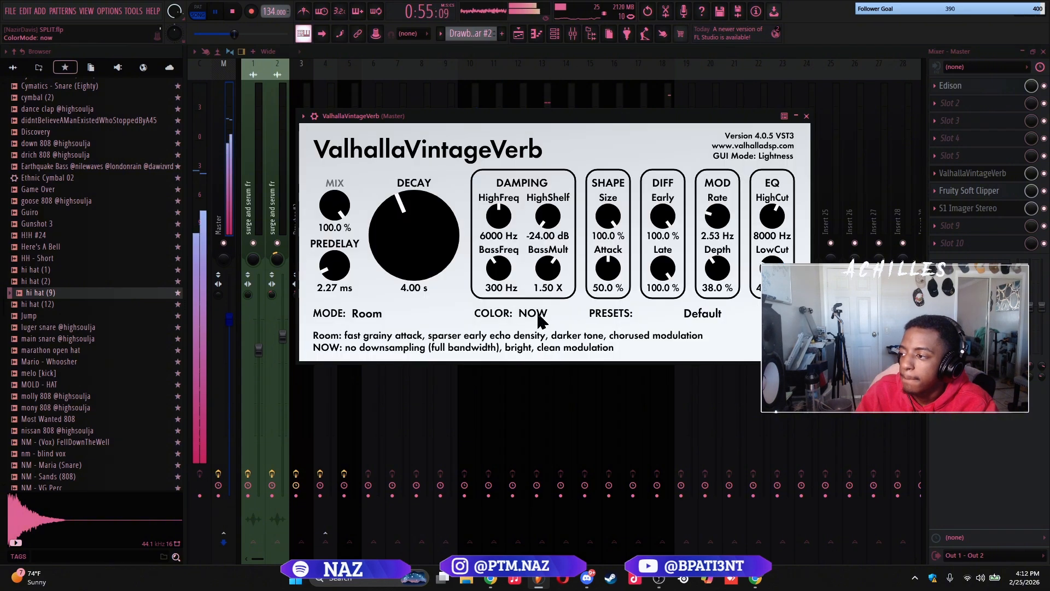
left_click(534, 315)
left_click(536, 334)
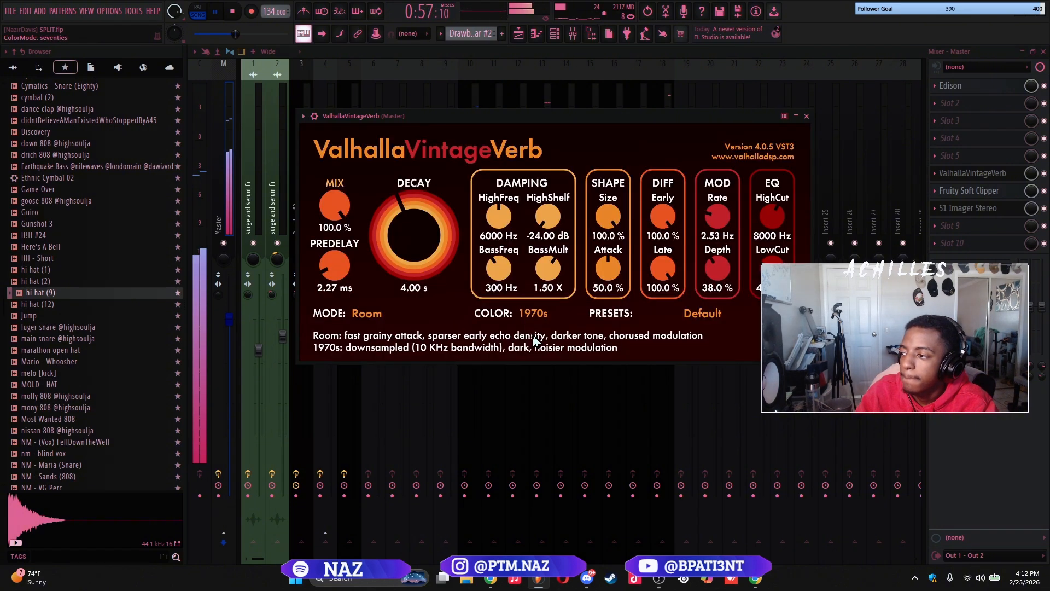
Shorten the master reverb's decay to 0.96 s and lower its mix to 2.0 %
left_click_drag(546, 114, 579, 95)
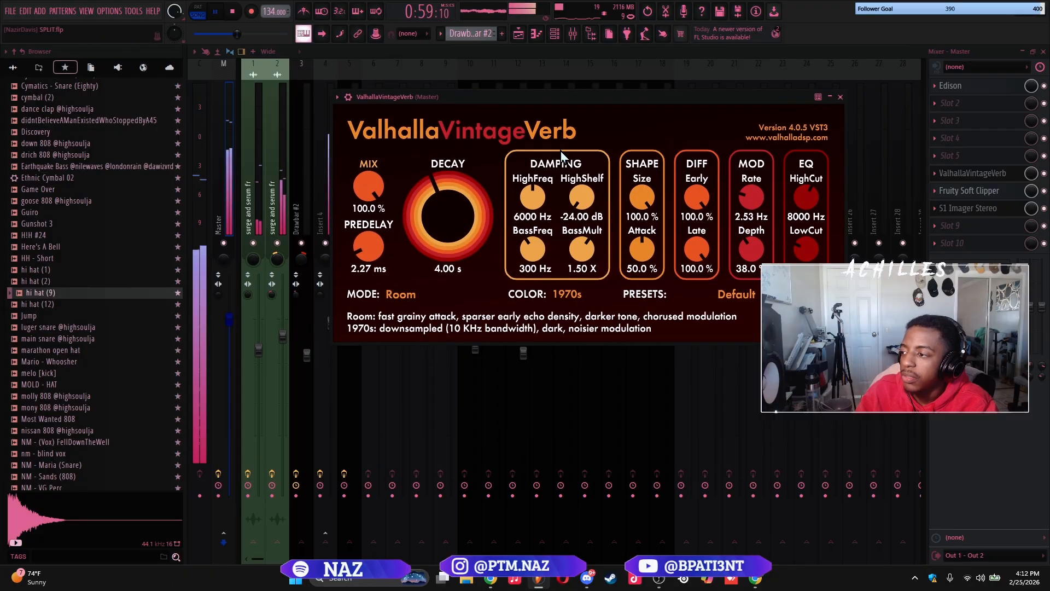
left_click_drag(424, 219, 427, 232)
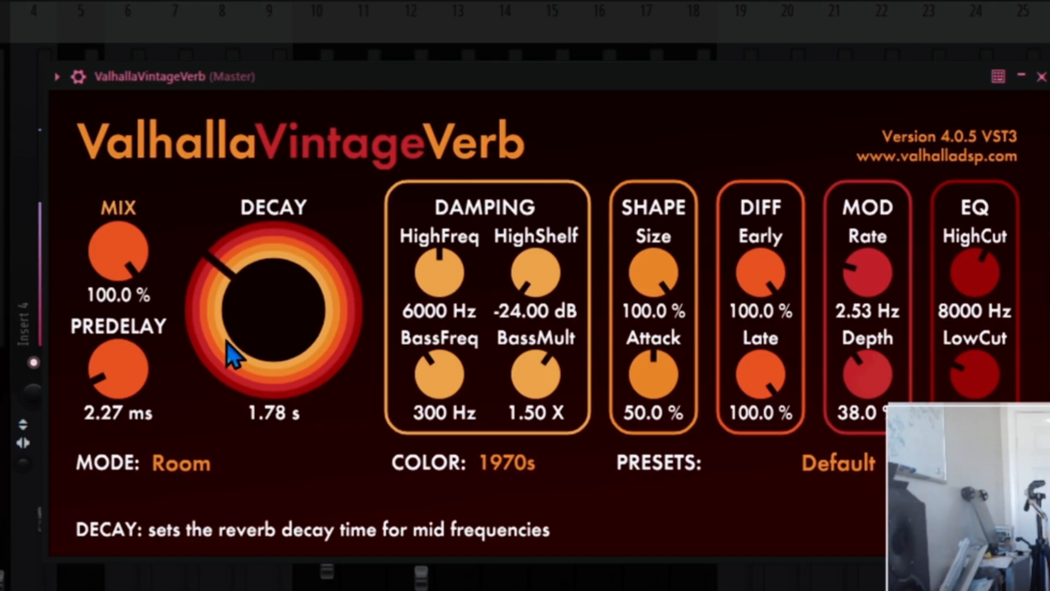
left_click_drag(126, 268, 130, 461)
left_click_drag(127, 499, 123, 508)
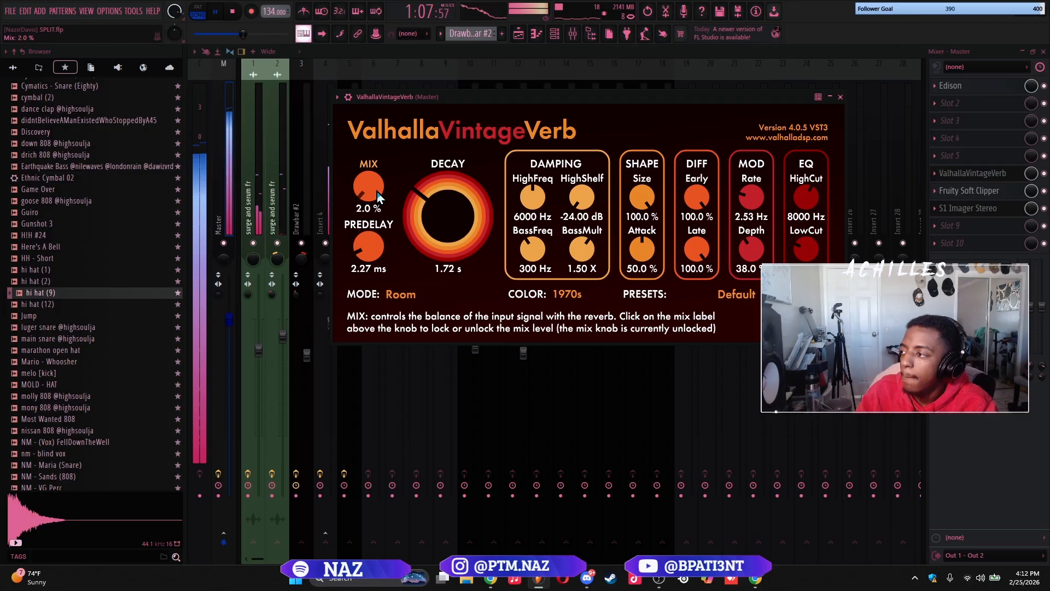
left_click_drag(266, 295, 266, 312)
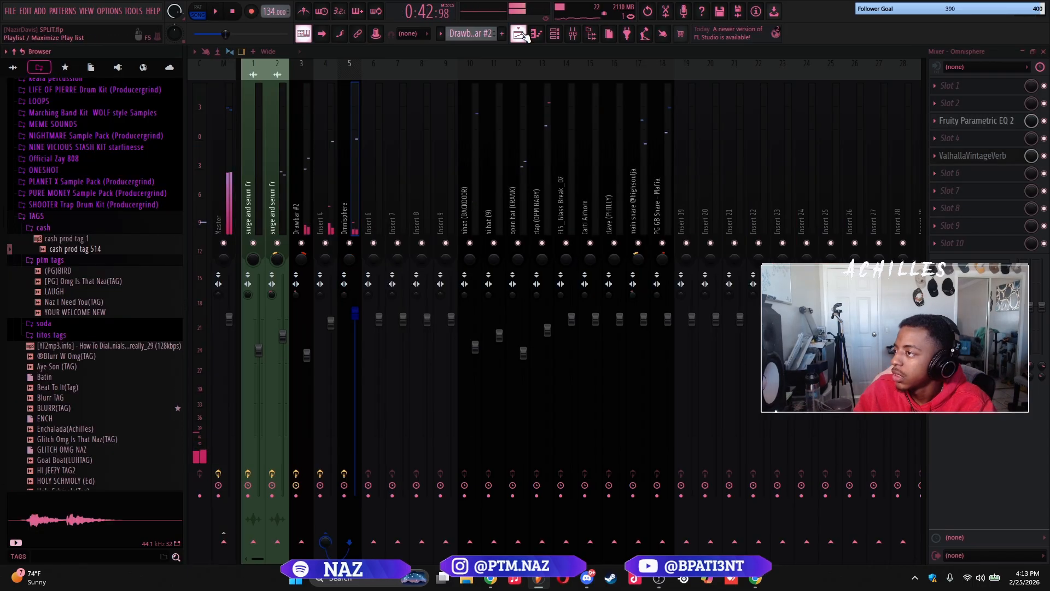
Place the (PG)BIRD tag at bar 1 on Track 19 and the YOUR WELCOME NEW tag at bar 2 on Track 21 of the playlist
key("F5")
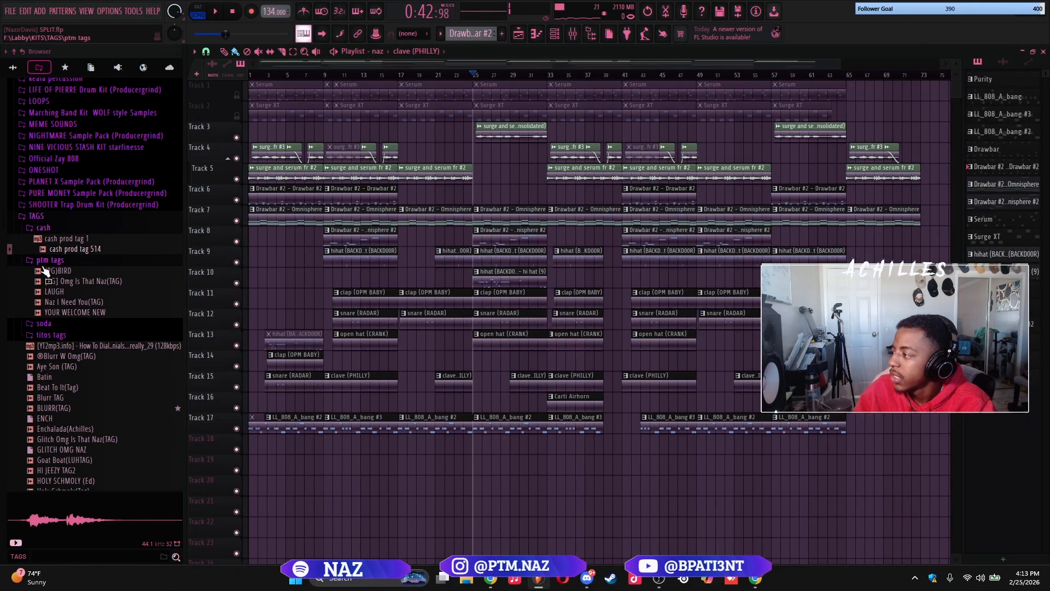
left_click_drag(62, 276, 246, 358)
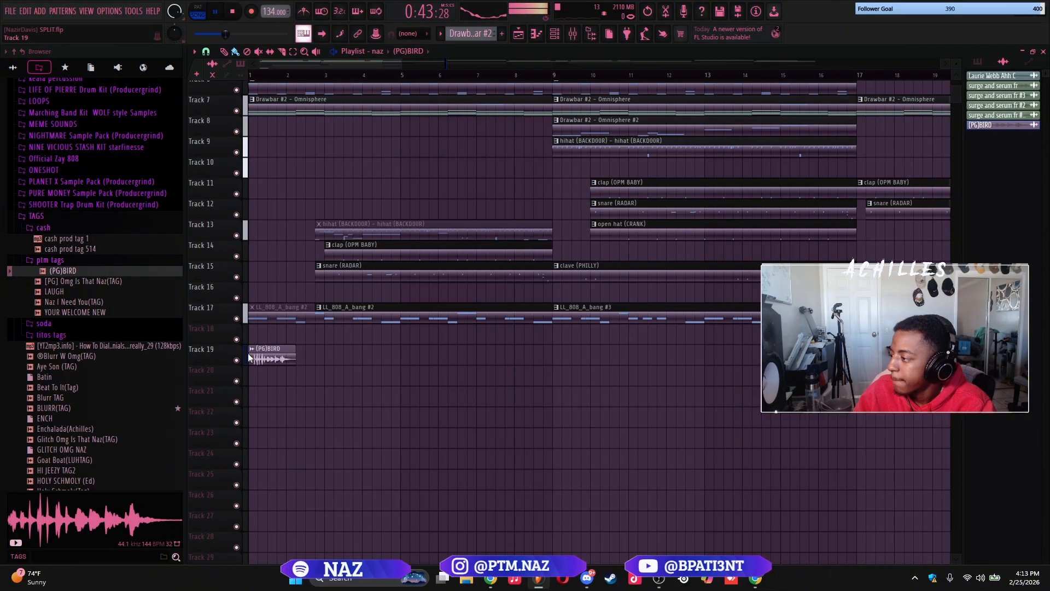
key("space")
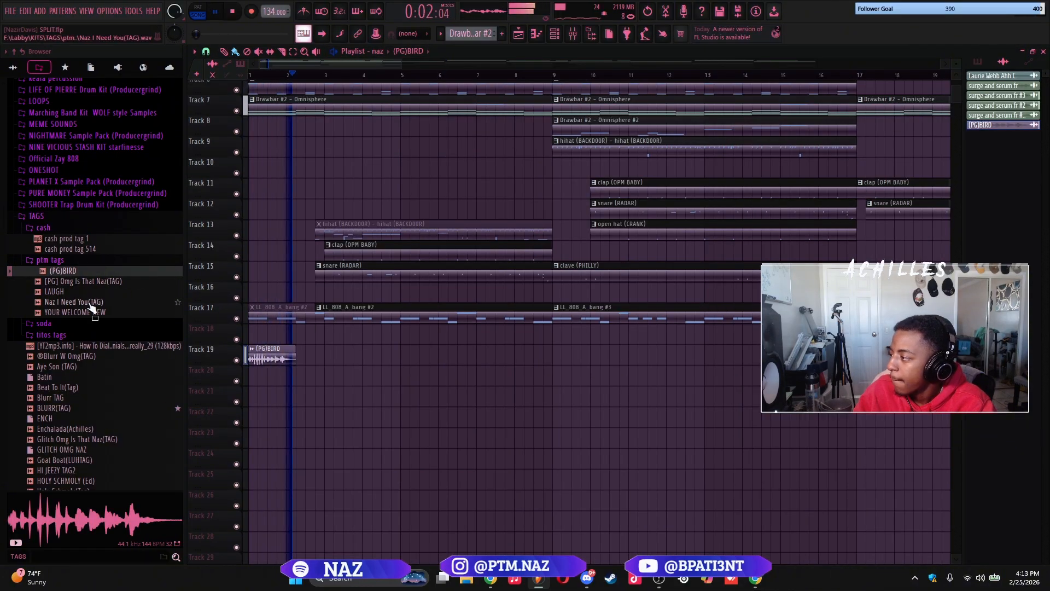
left_click_drag(82, 312, 327, 392)
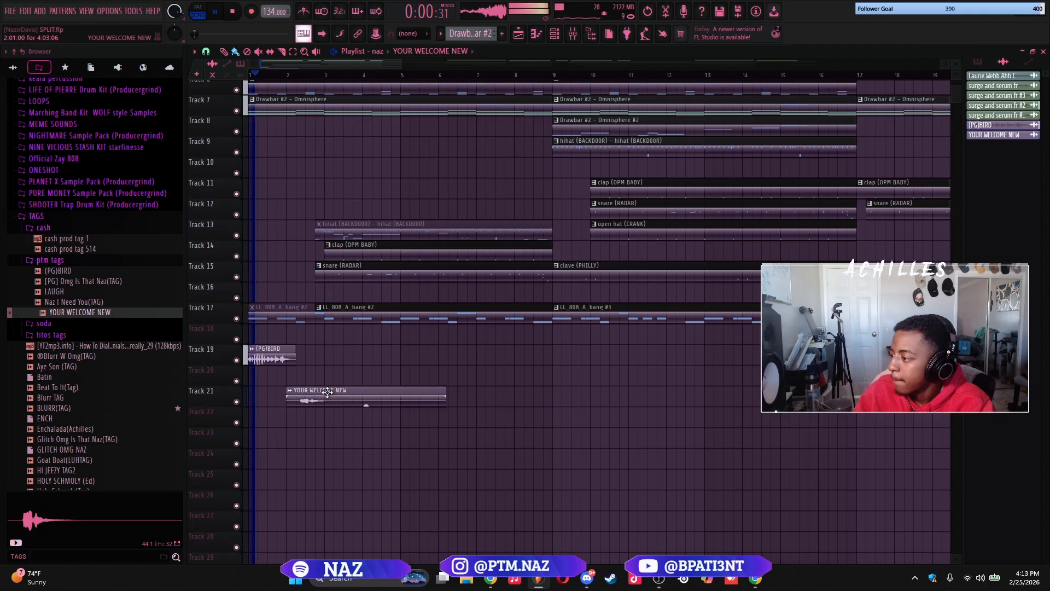
scroll(370, 353, "up", 4)
left_click_drag(371, 351, 512, 319)
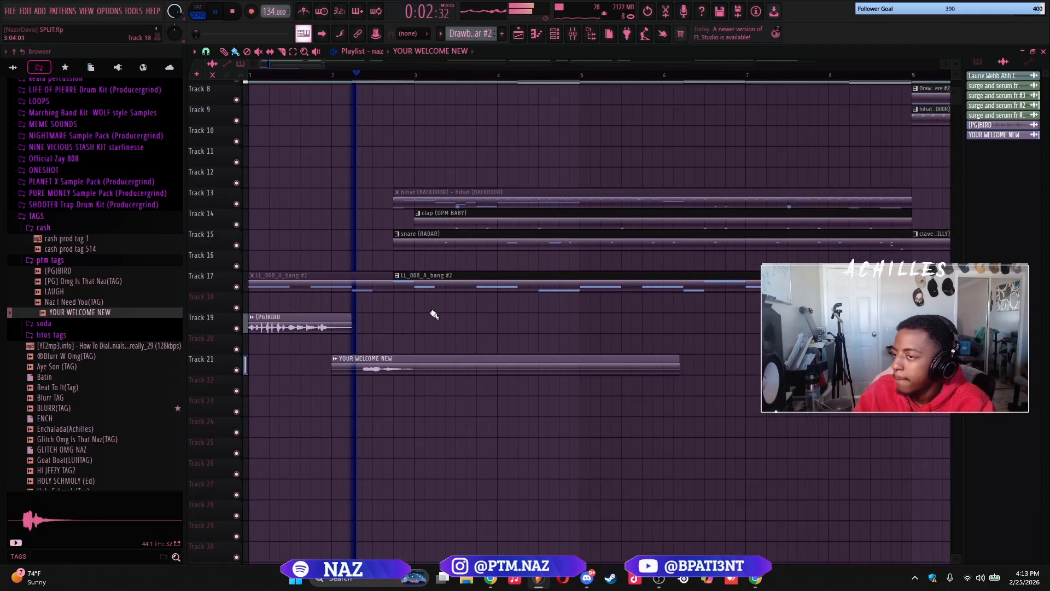
left_click(333, 318)
left_click(334, 310)
right_click(333, 310)
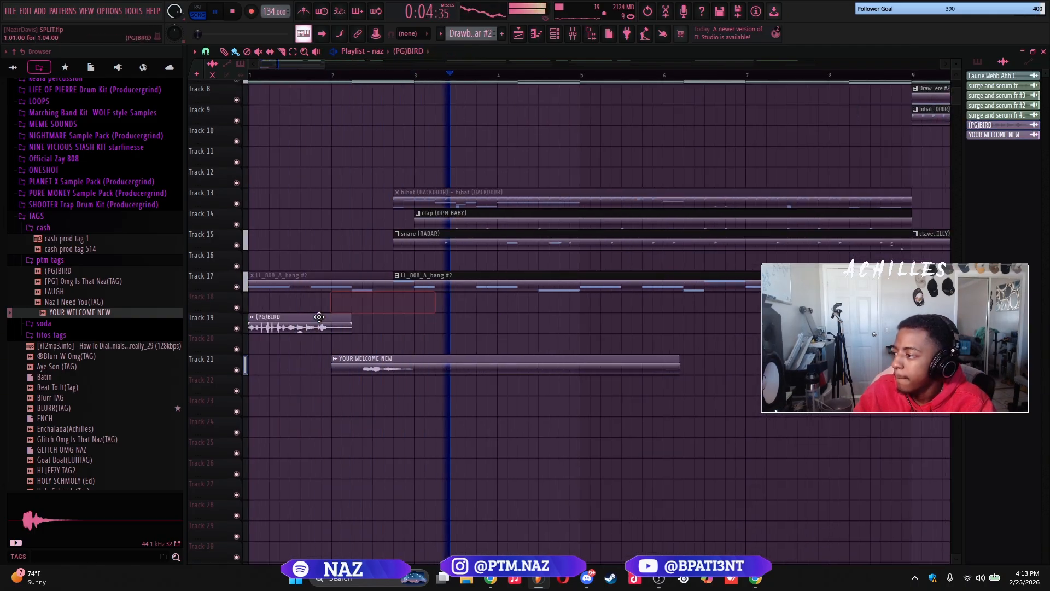
Route the (PG)BIRD tag to mixer insert 8 and YOUR WELCOME NEW to insert 9, lowering the (PG)BIRD level
double_click(319, 320)
key("space")
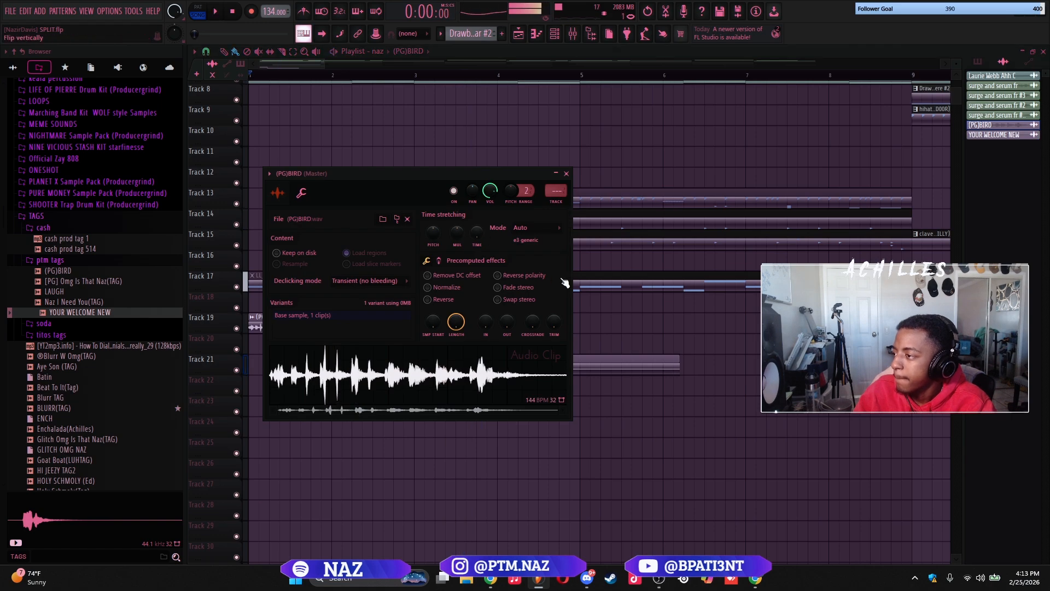
key("Escape")
key("F9")
left_click(446, 222)
key("space")
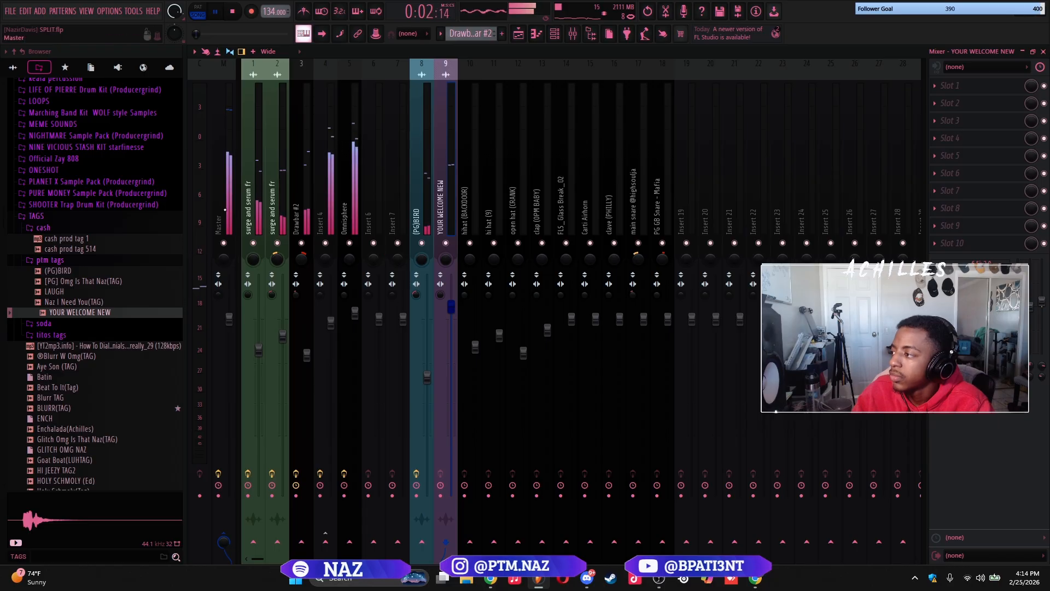
Review the settings of ValhallaVintageVerb, Fruity Soft Clipper and S1 Imager Stereo on the master during playback
left_click(223, 208)
left_click(957, 173)
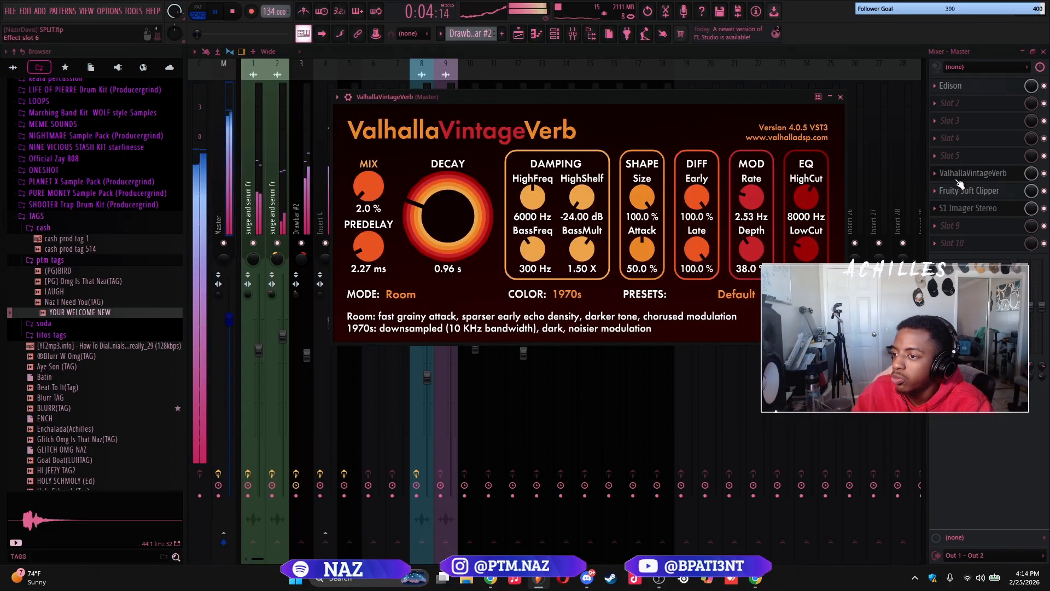
left_click(959, 174)
left_click(966, 191)
left_click(967, 208)
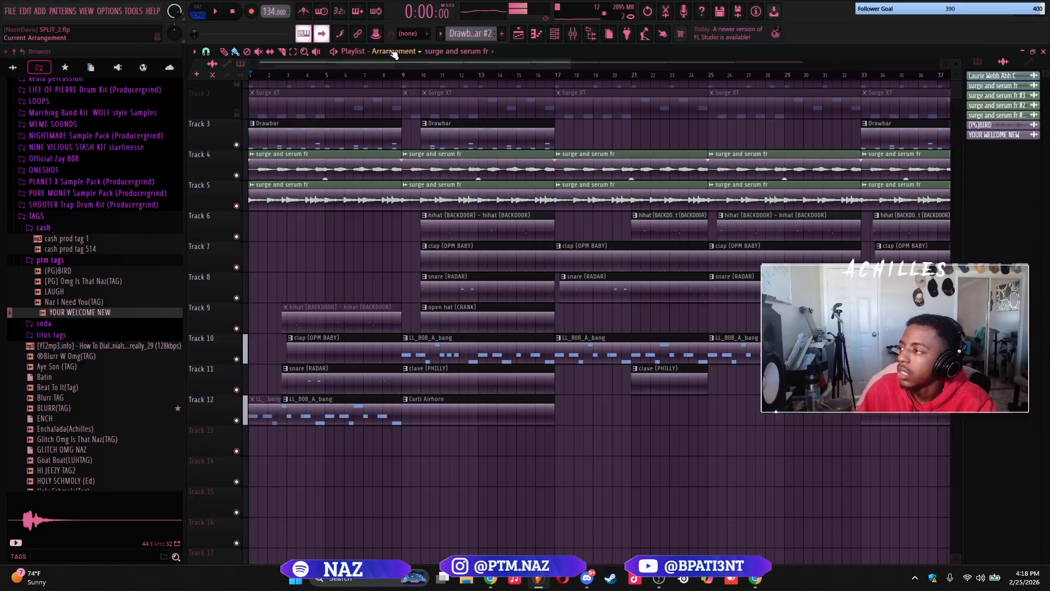
Switch the playlist from the original Arrangement to the naz arrangement
left_click(394, 52)
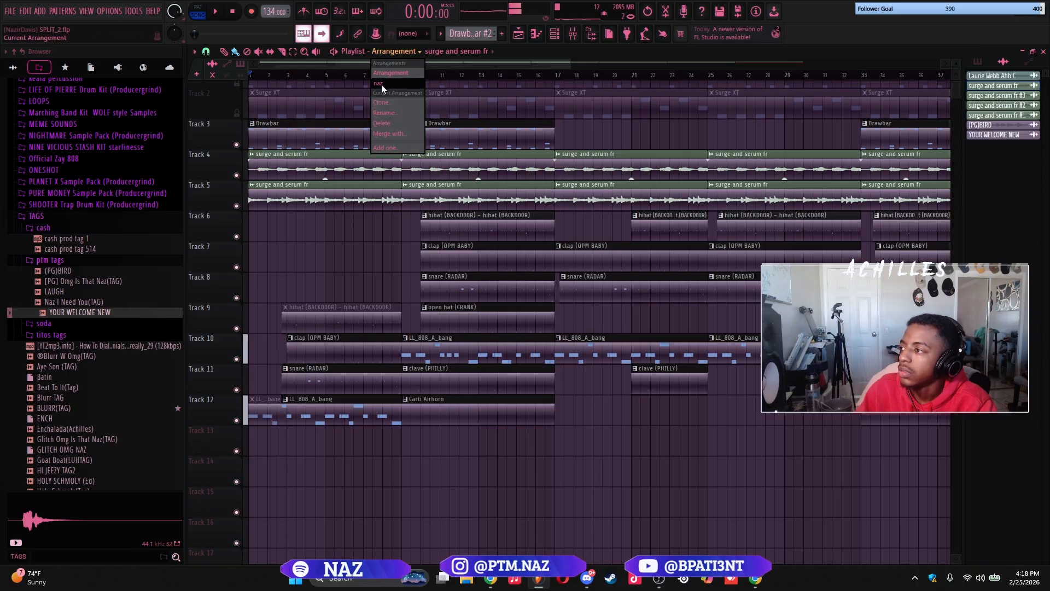
left_click(383, 86)
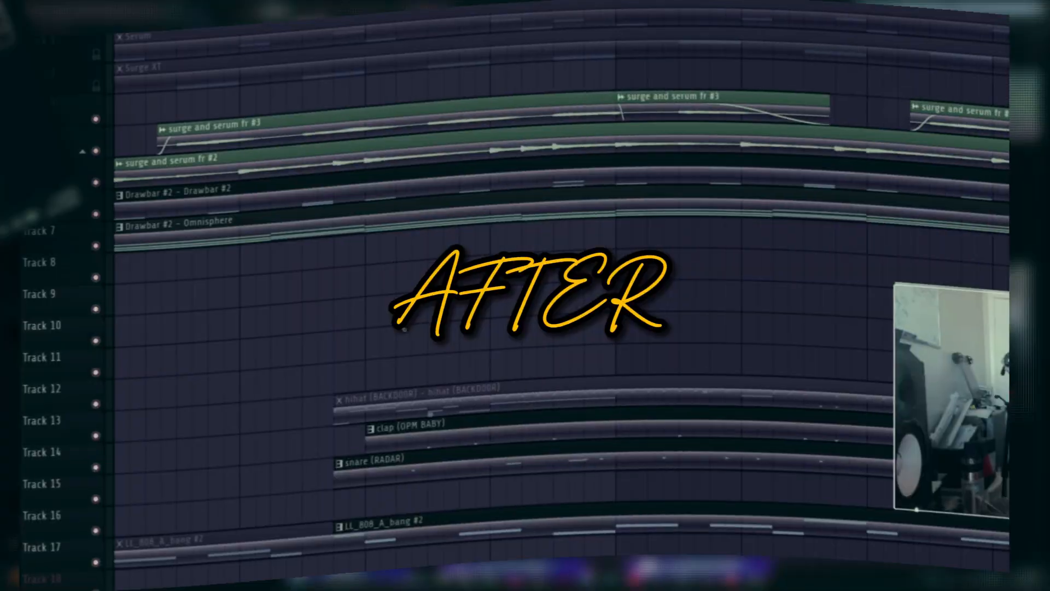